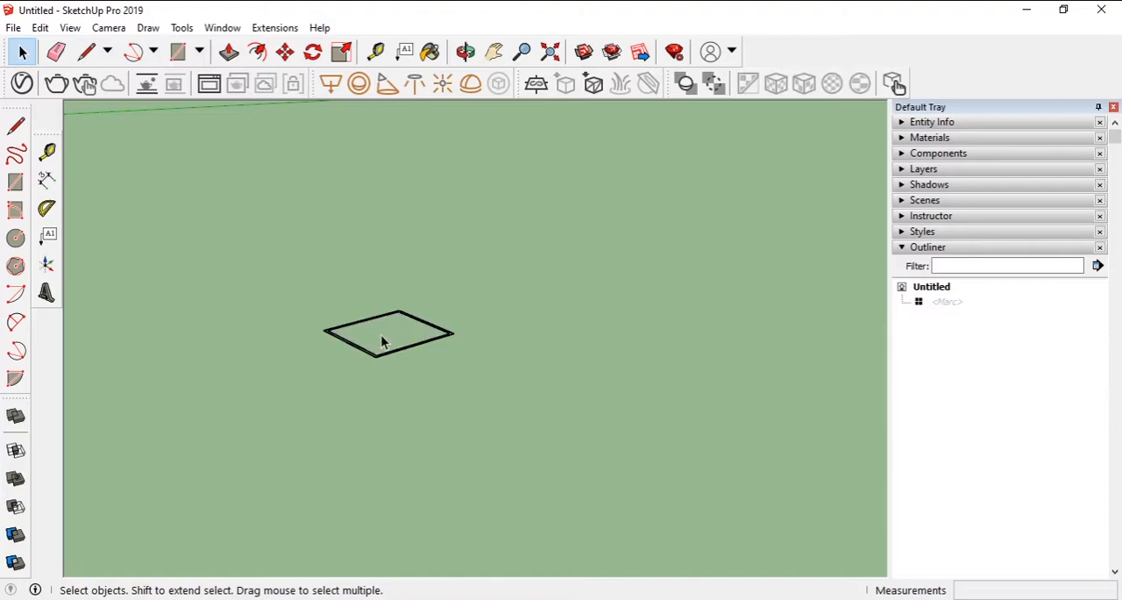
- Push/pull the thin square frame up to a height of 1.75 m to form a hollow column
click(229, 52)
drag(359, 346, 366, 230)
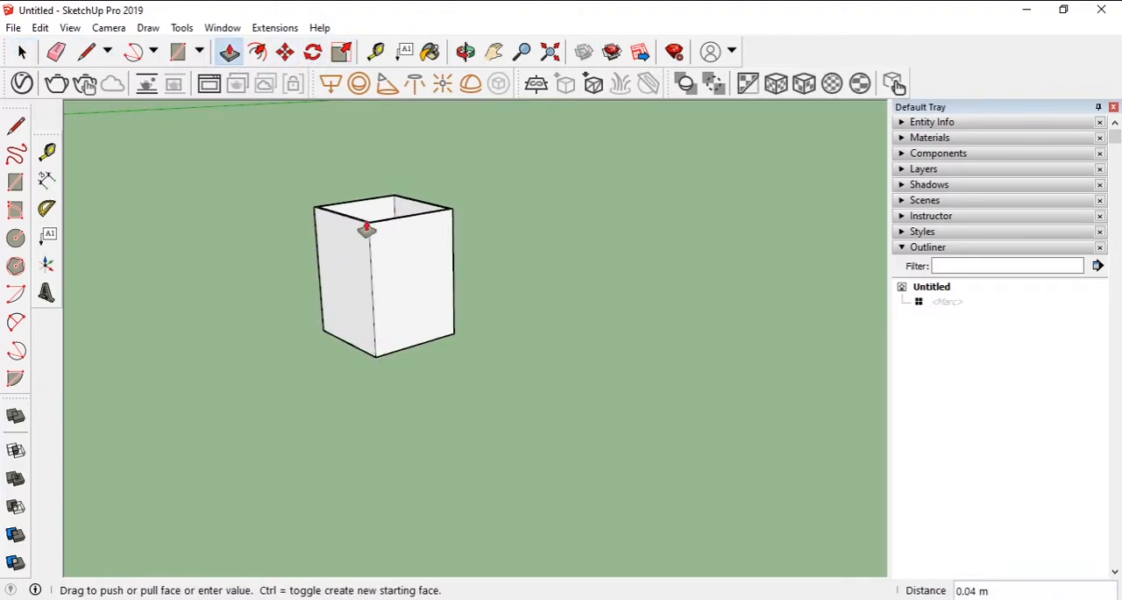
click(366, 229)
text(1)
key(Return)
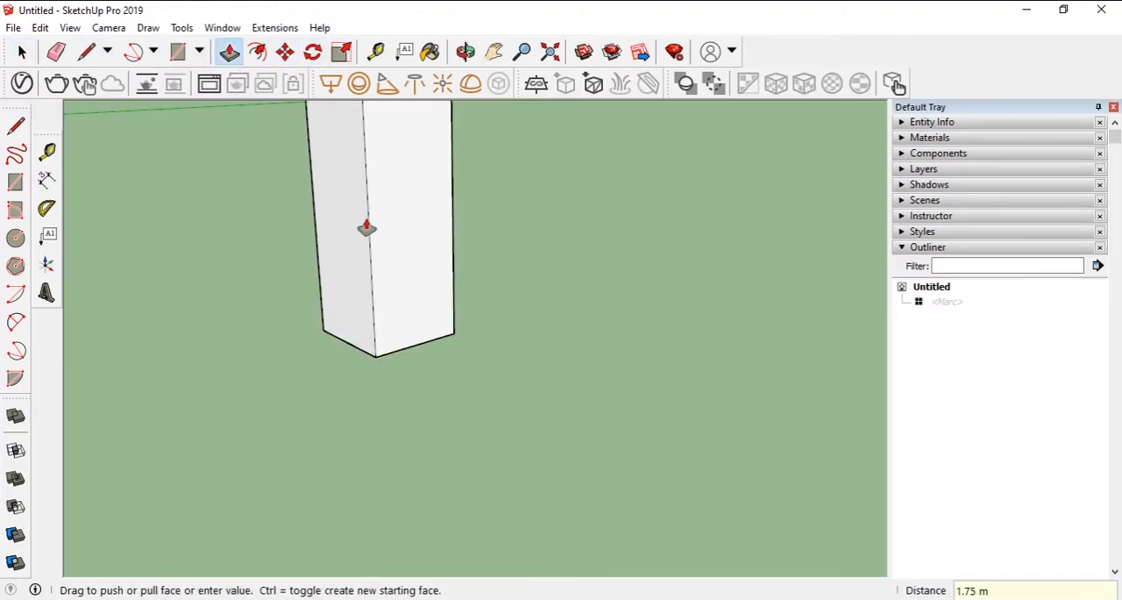
- Turn all of the column's geometry into a component named column
key(space)
click(448, 258)
double_click(448, 257)
key(g)
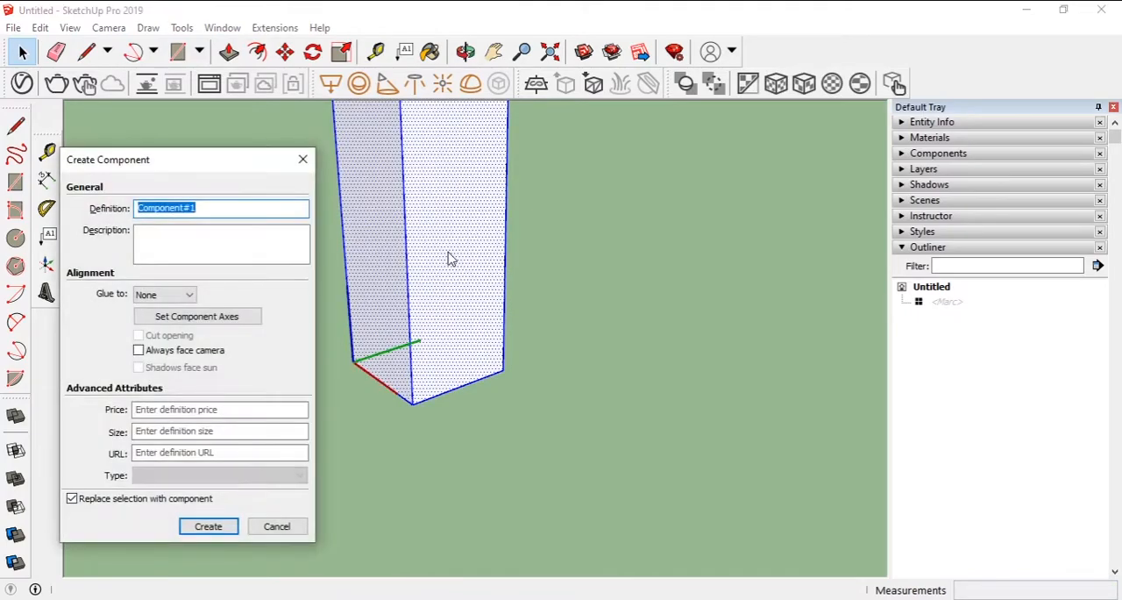
key(Return)
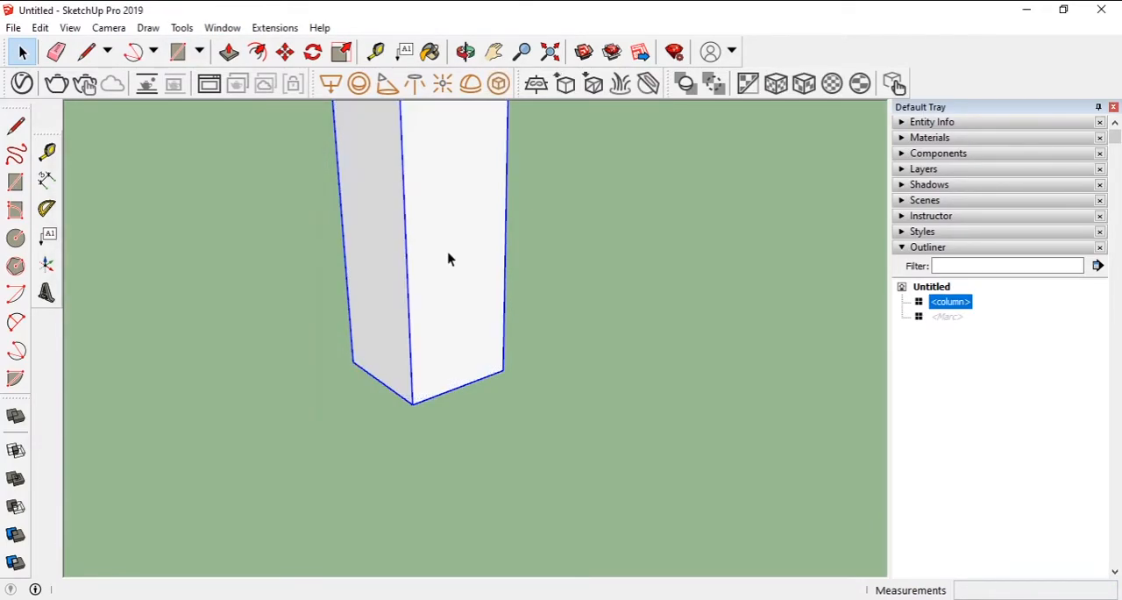
- Draw a rectangle of about 0.03 by 0.03 m across the column's side face at its base
middle_drag(450, 257, 514, 359)
key(r)
click(508, 364)
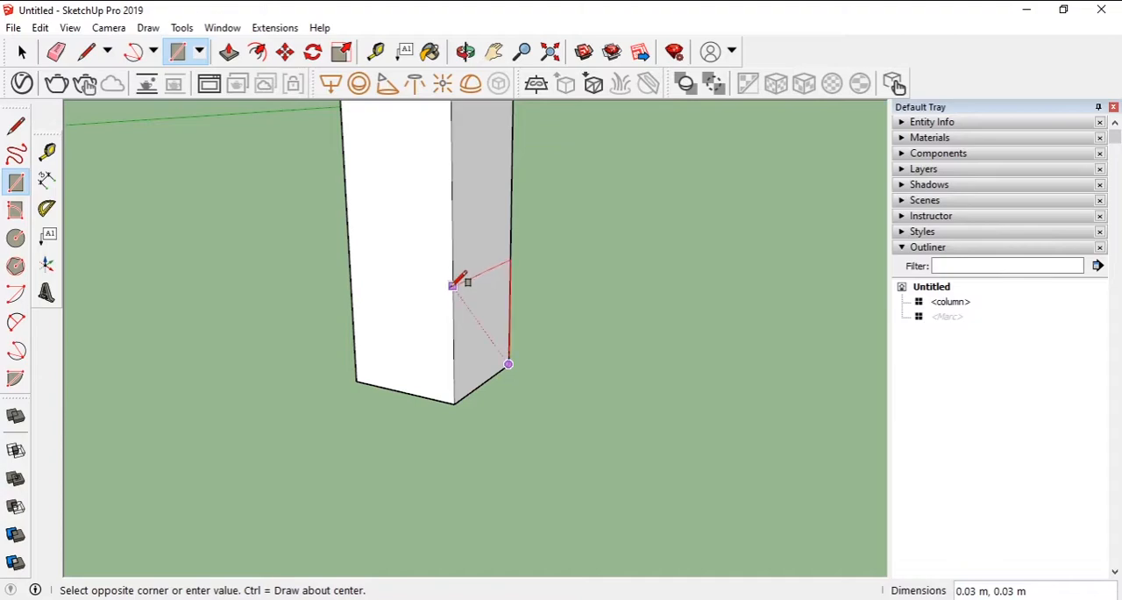
click(452, 283)
- Offset the rectangle at the column's base inward by 1 mm
click(285, 52)
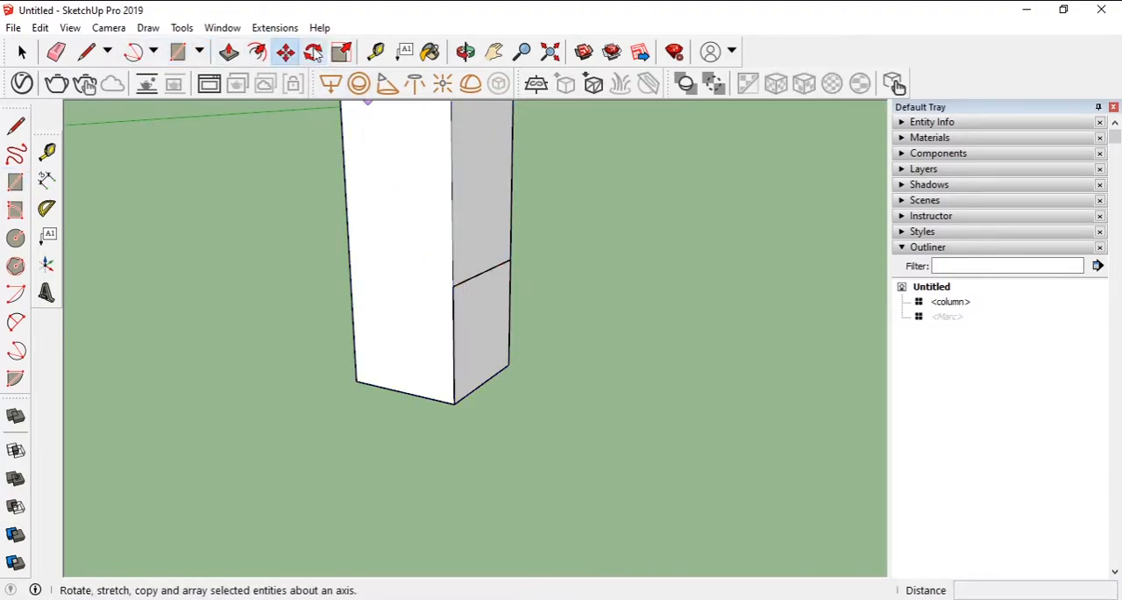
click(257, 51)
click(461, 283)
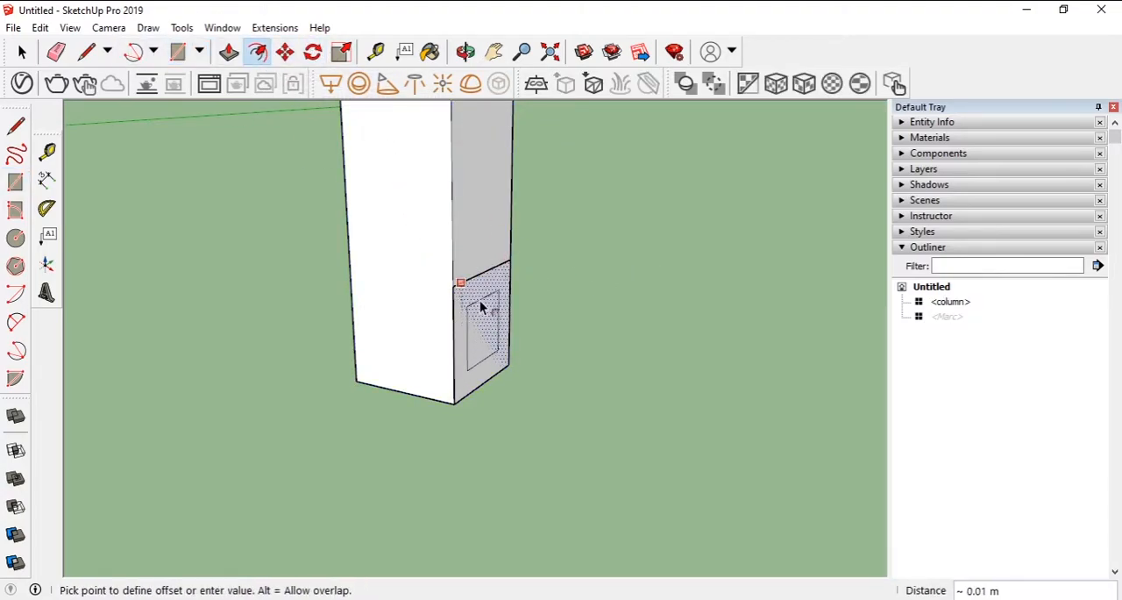
click(480, 307)
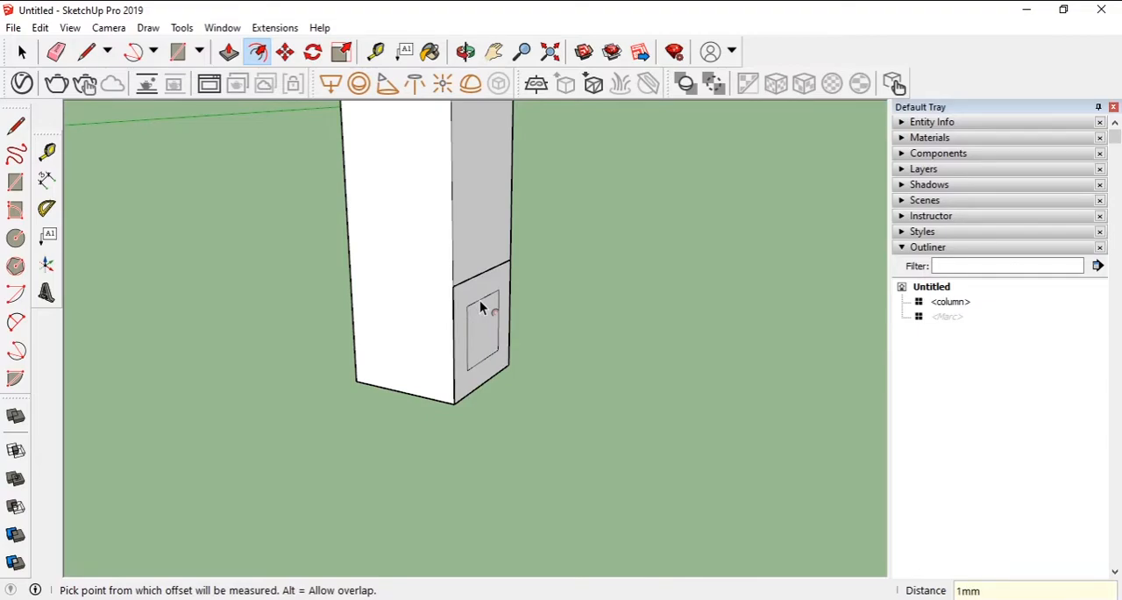
key(Escape)
key(e)
key(space)
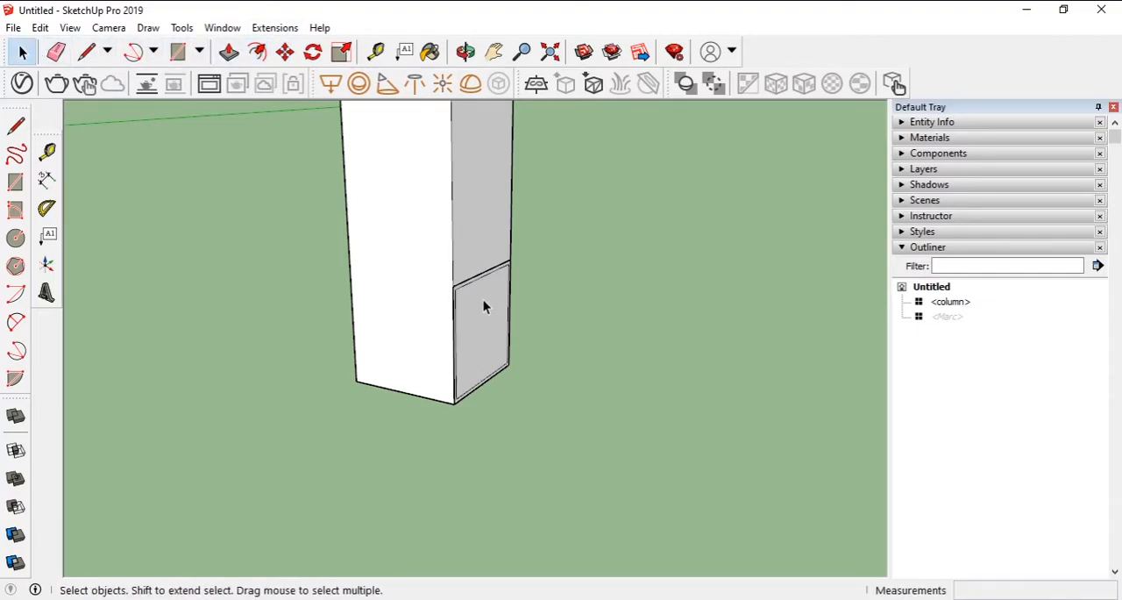
- Push/pull the thin rectangular border outward from the column's base to form a long hollow leg
click(228, 52)
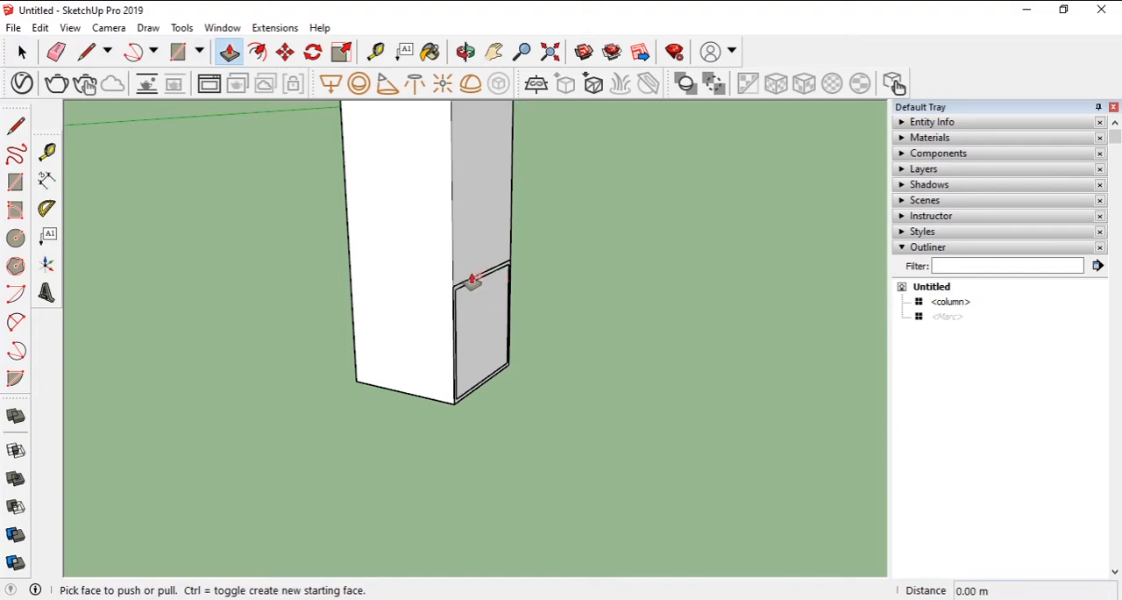
click(471, 287)
click(825, 377)
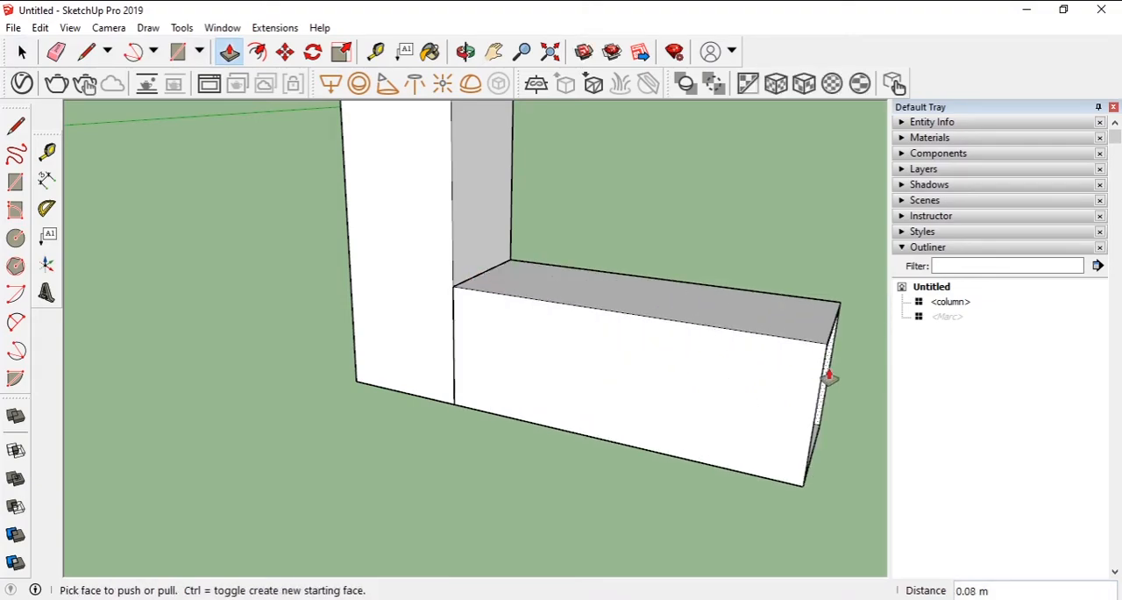
key(Return)
middle_drag(829, 377, 787, 379)
- Turn all of the hollow tube's geometry into a component named leg
click(23, 52)
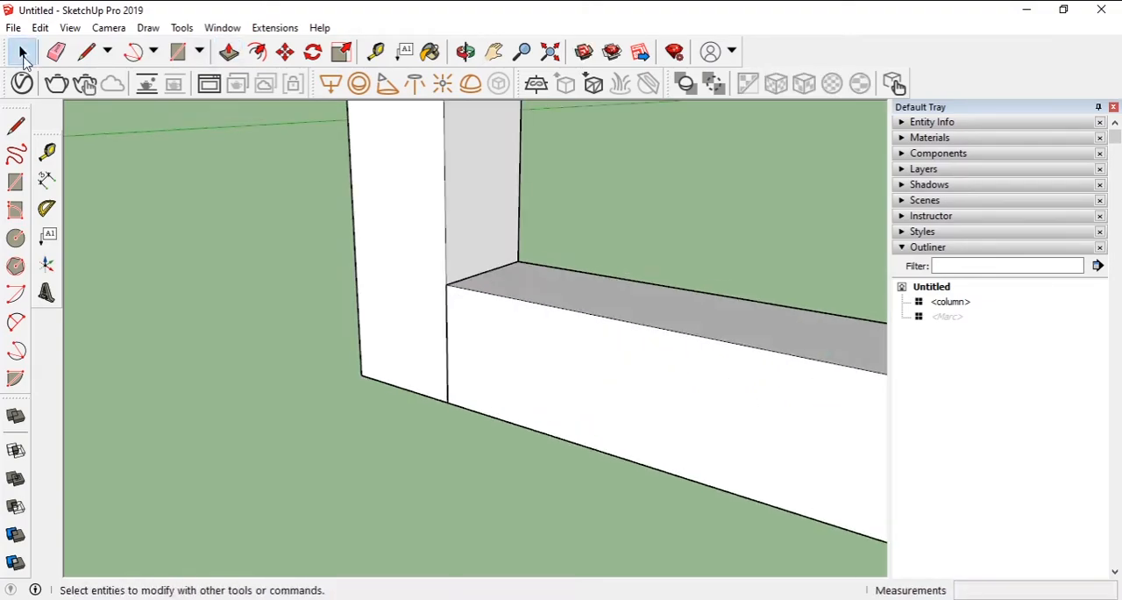
triple_click(551, 346)
text(gl)
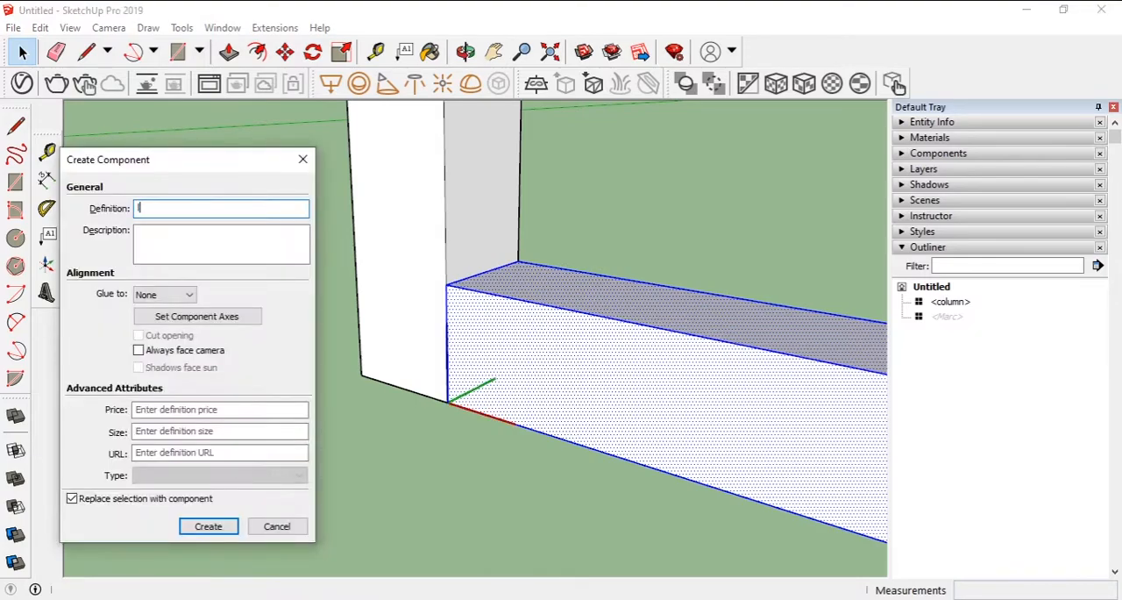
text(eg)
key(Return)
- Rotate the leg downward about its upper corner where it meets the column
click(313, 52)
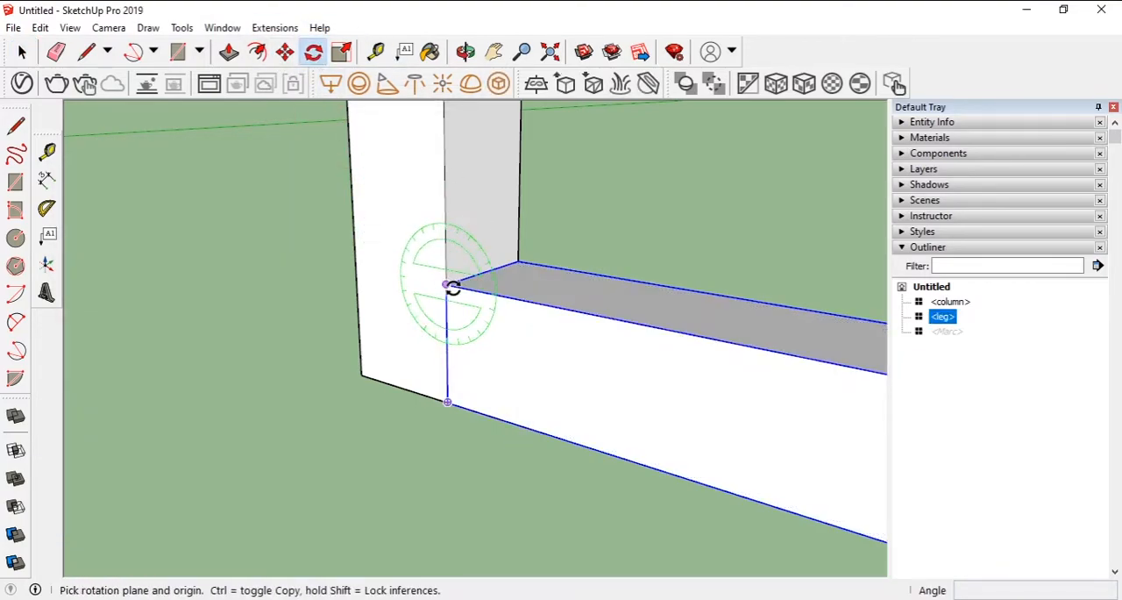
click(570, 308)
click(551, 388)
- Move the tilted leg vertically so its lower edge meets the column's bottom corner
click(285, 52)
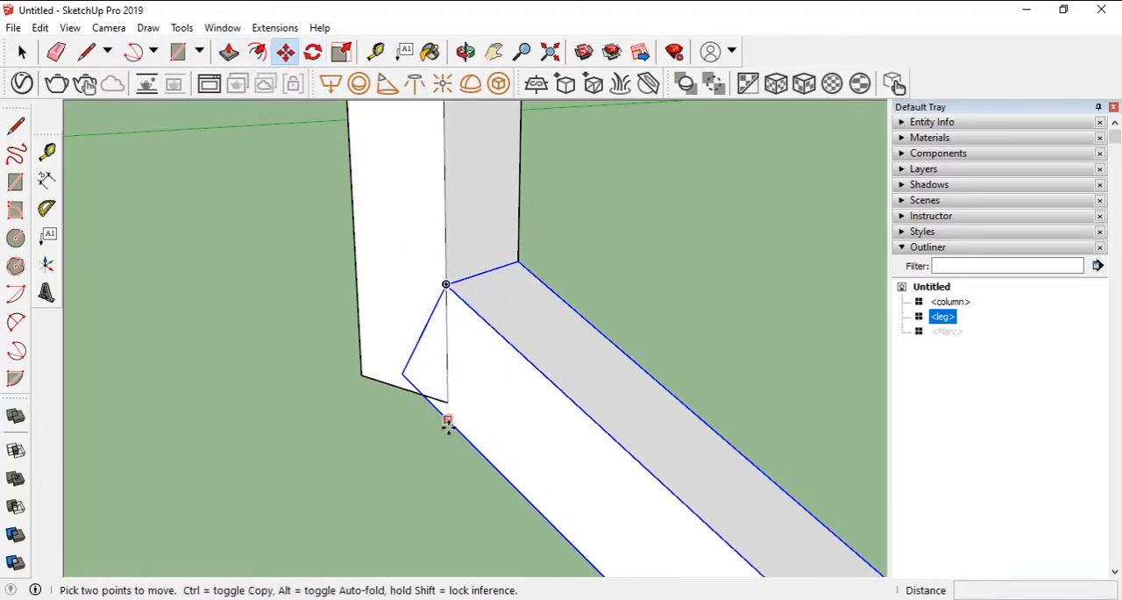
click(447, 422)
click(447, 398)
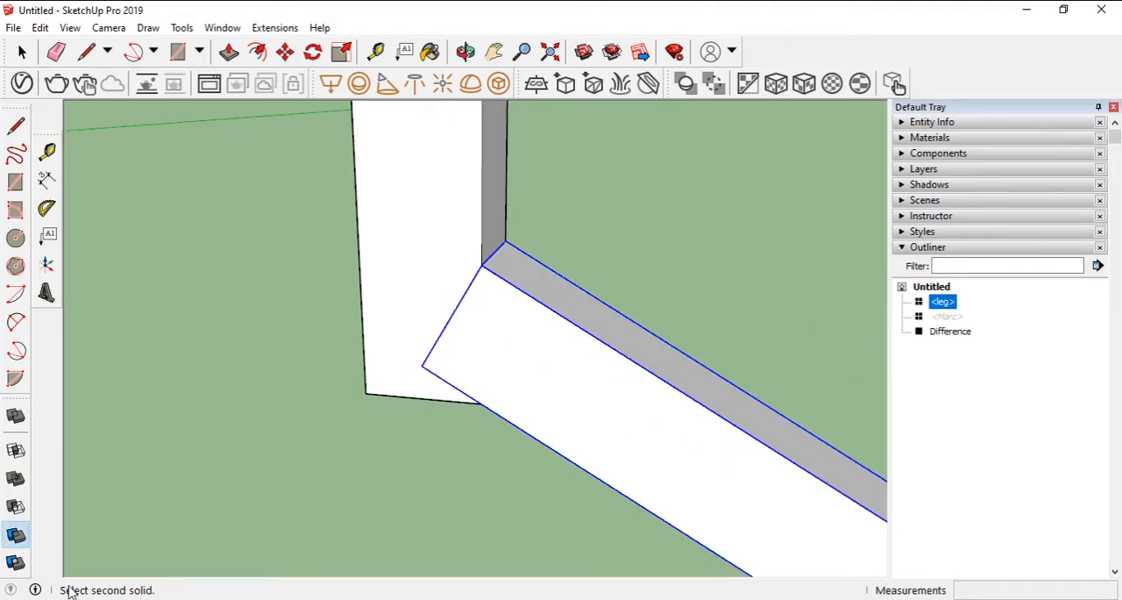
key(ctrl+z)
- Try to trim the column with the leg as the cutting solid
click(463, 198)
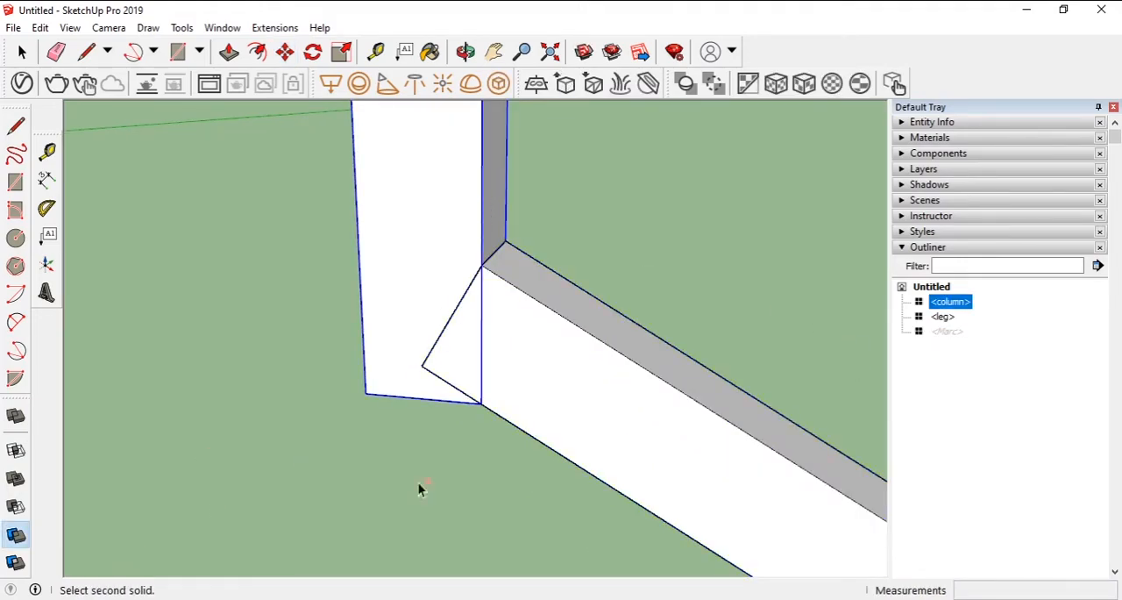
click(17, 536)
click(570, 374)
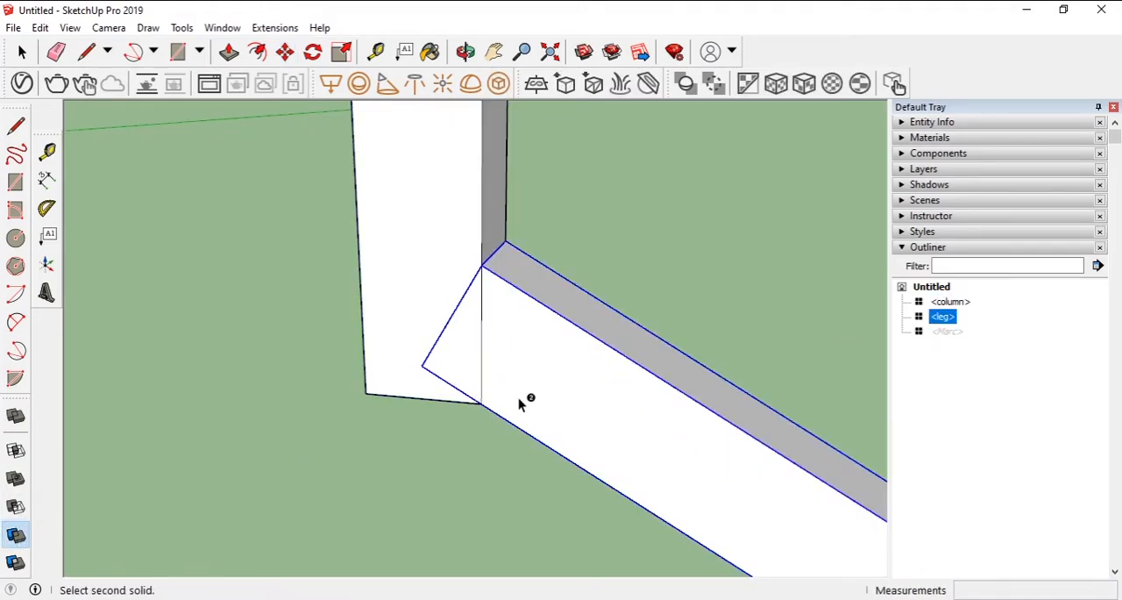
click(392, 285)
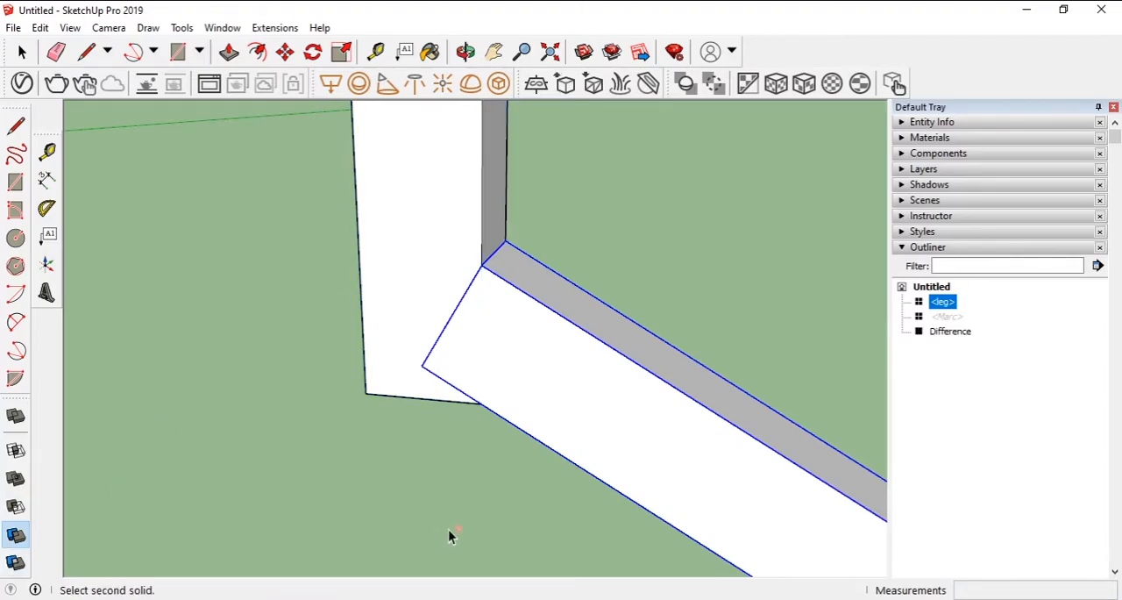
key(ctrl+z)
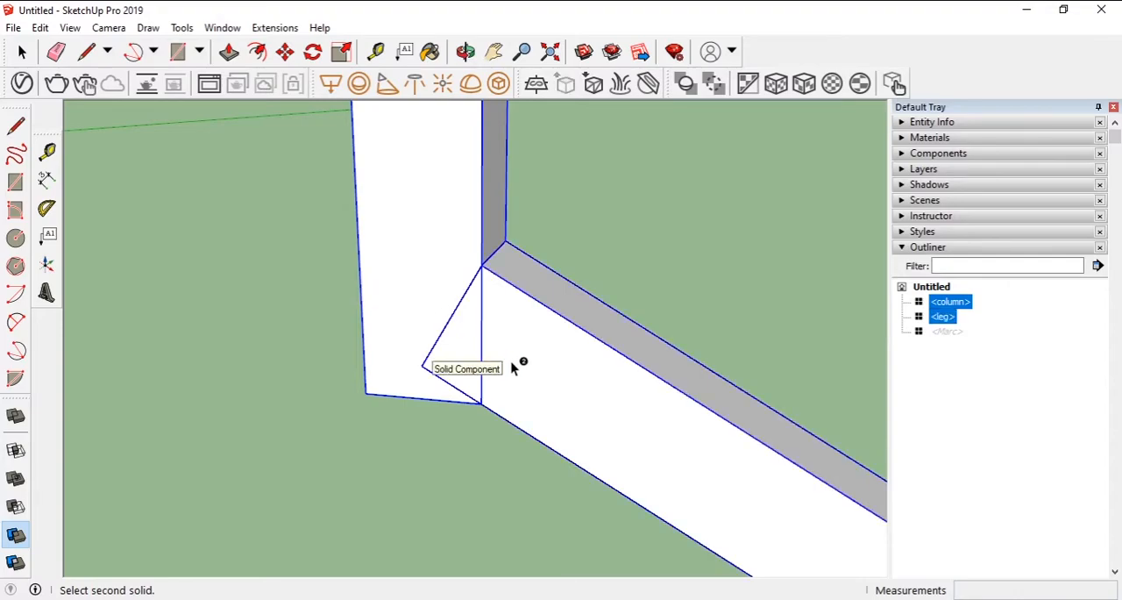
- Trim the leg with the column and move the leg about 0.03 m away along the red axis
click(544, 372)
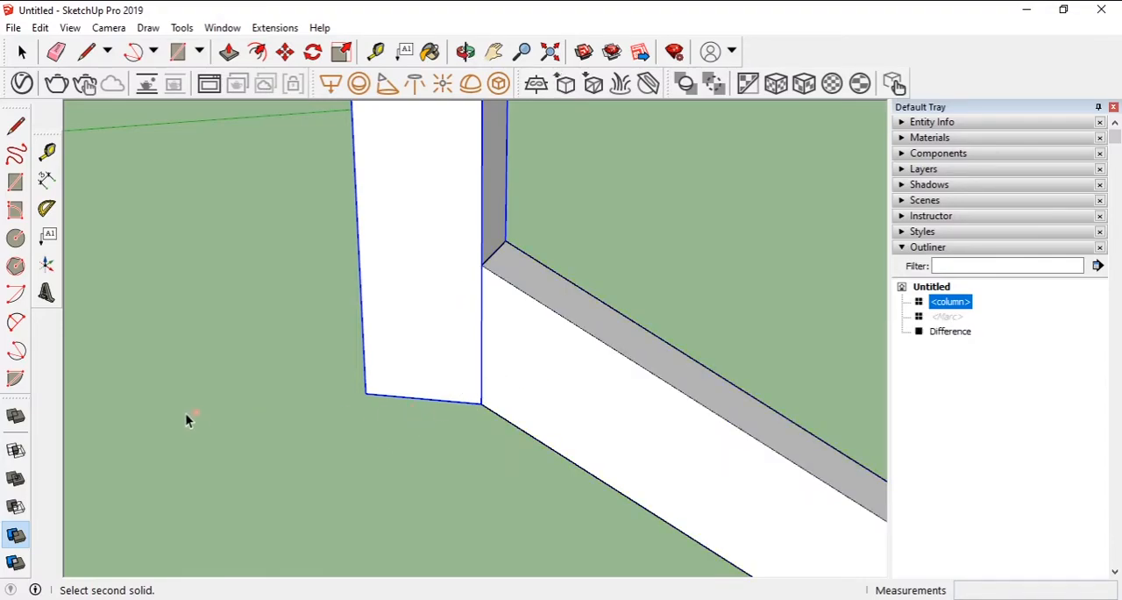
click(285, 51)
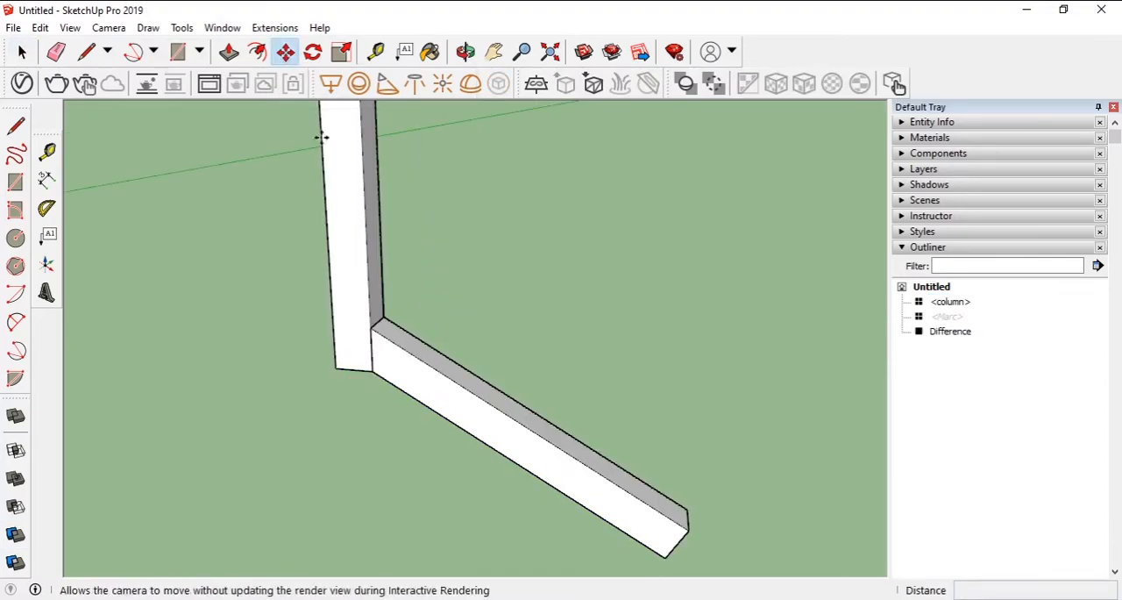
click(427, 366)
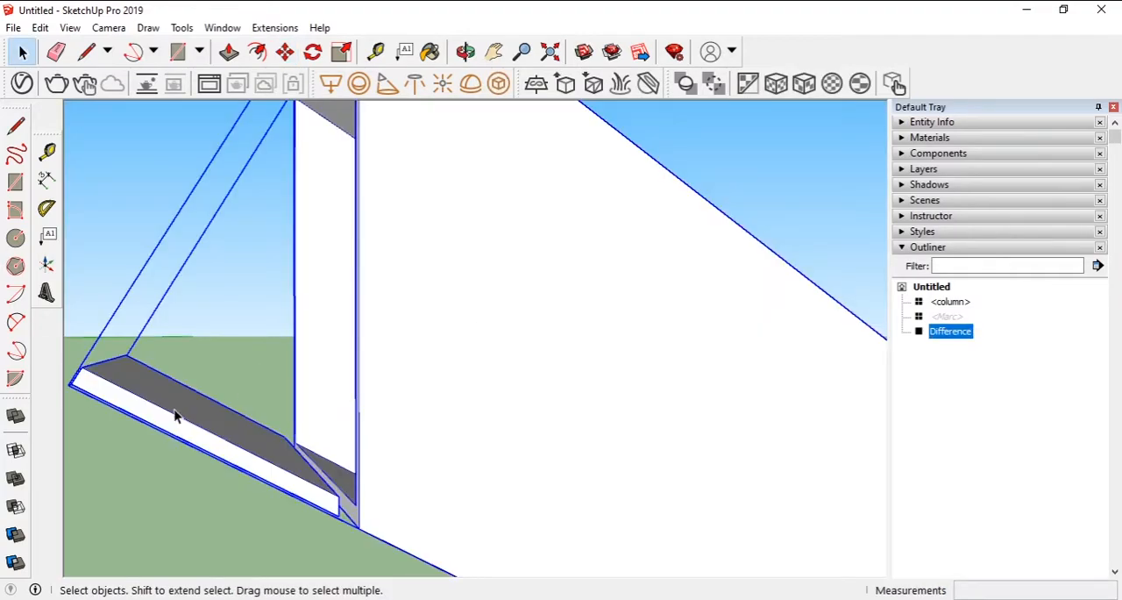
- Open the trimmed leg for editing and delete the leftover geometry at its cut end
triple_click(175, 410)
key(Delete)
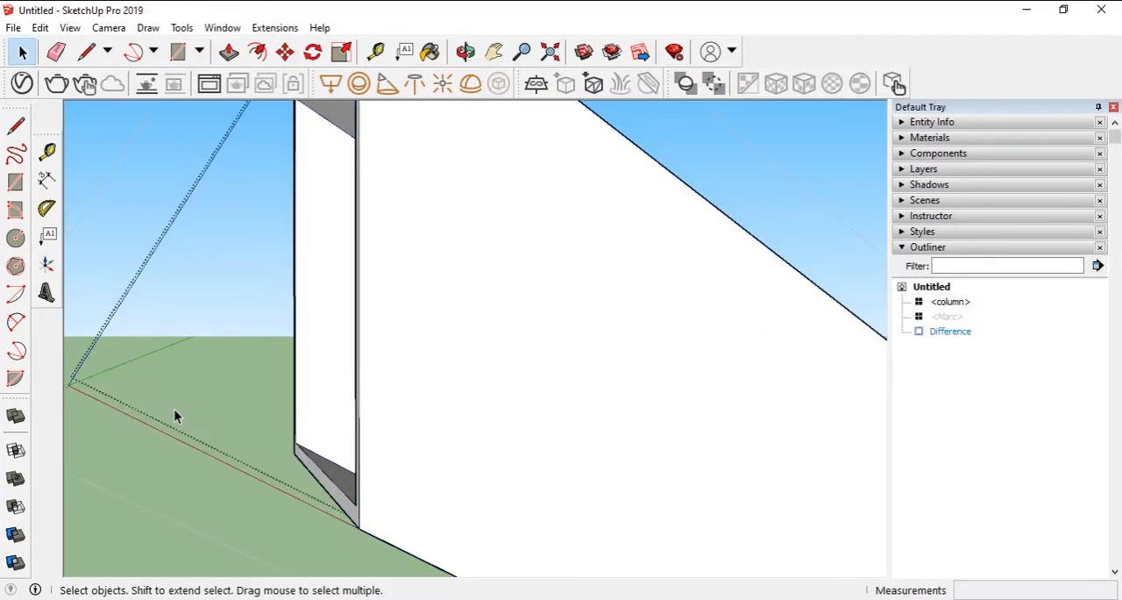
middle_drag(403, 351, 368, 396)
scroll(371, 400, down, 6)
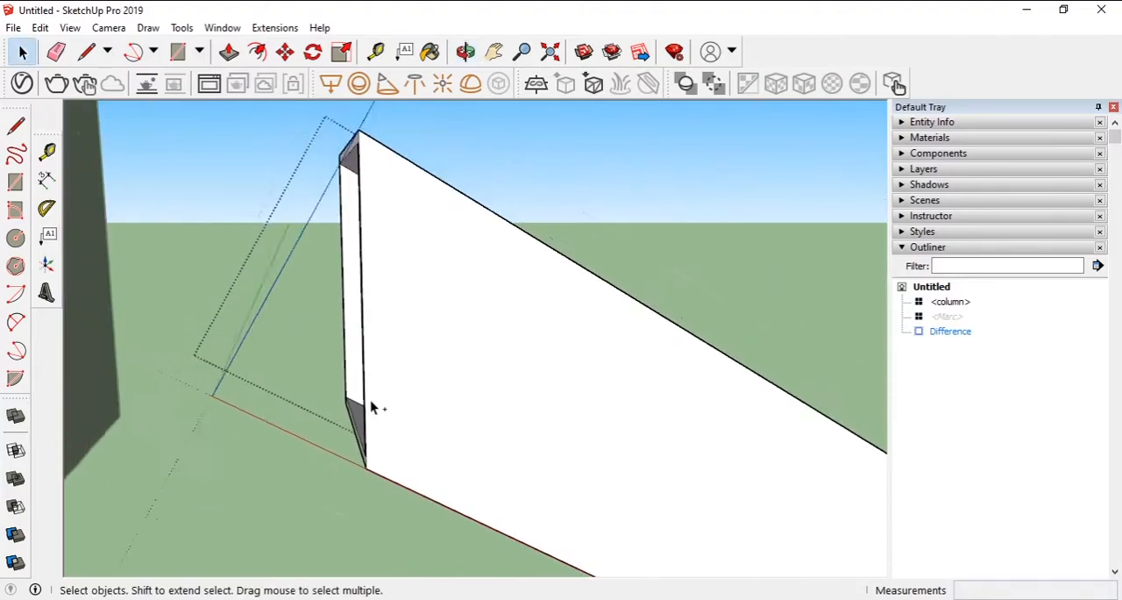
key(Escape)
- Draw a triangle over the side of the leg's lower end, with a horizontal line from the upper end corner to the lower edge
key(m)
click(441, 349)
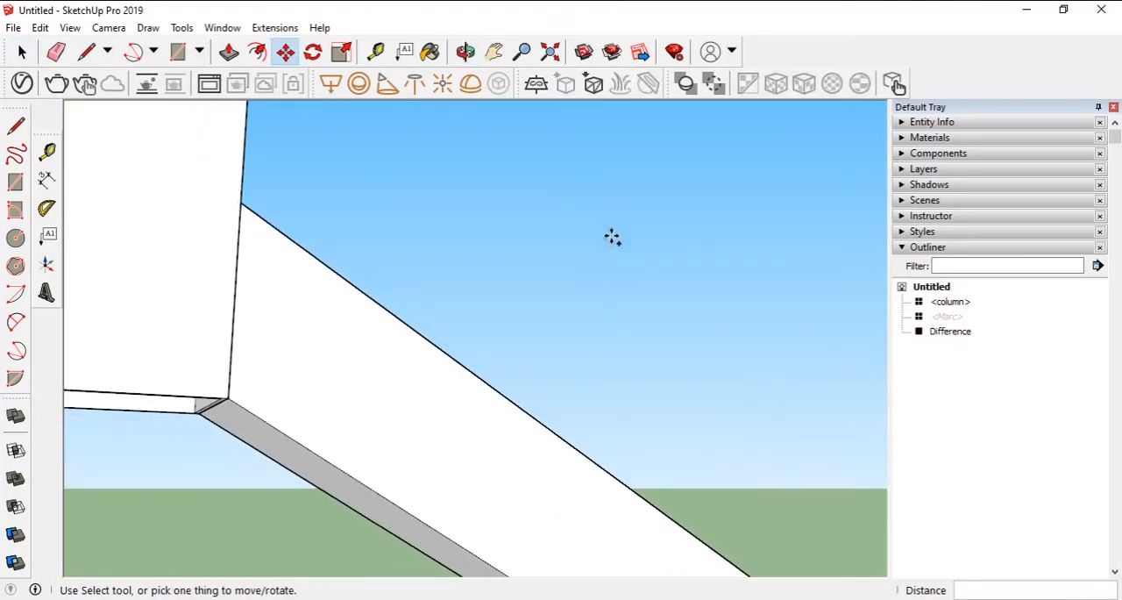
scroll(668, 426, down, 4)
middle_drag(669, 426, 548, 539)
shift+middle_drag(548, 539, 113, 131)
click(81, 52)
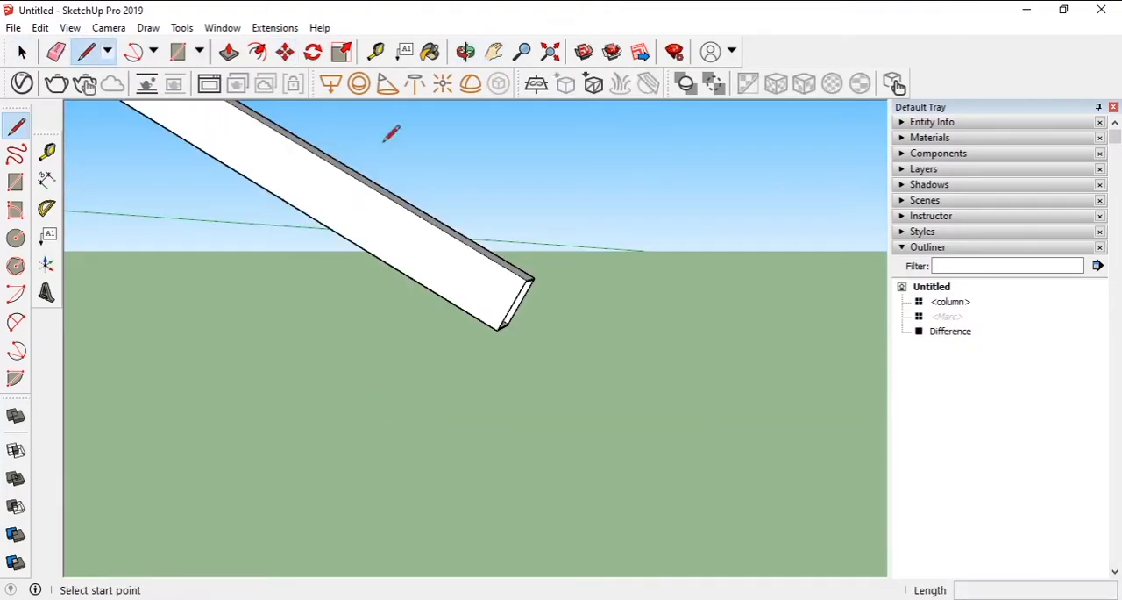
click(526, 279)
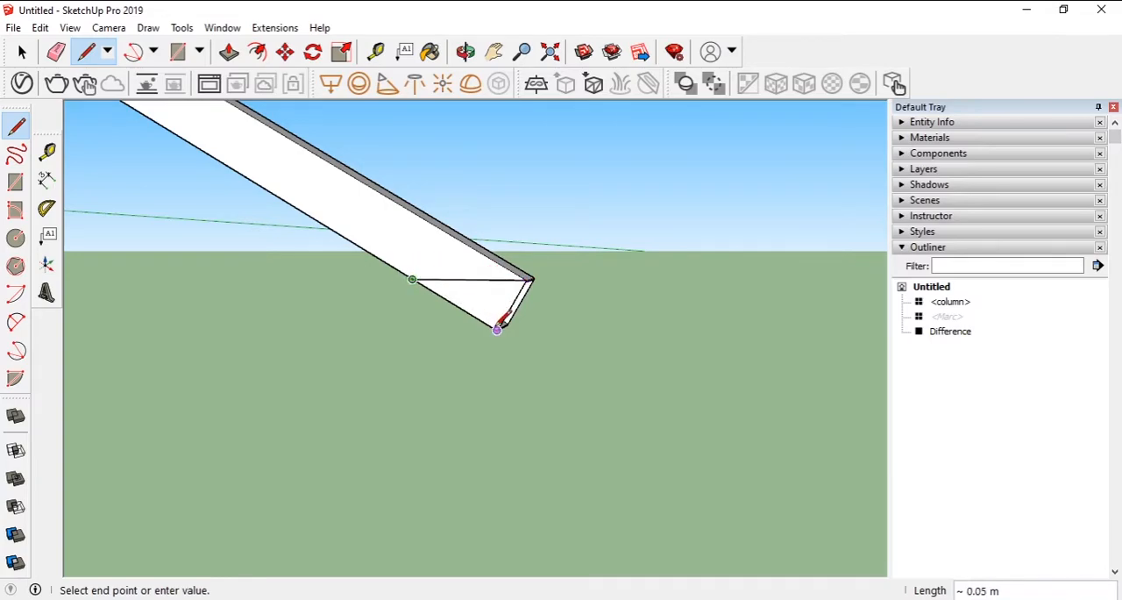
click(526, 280)
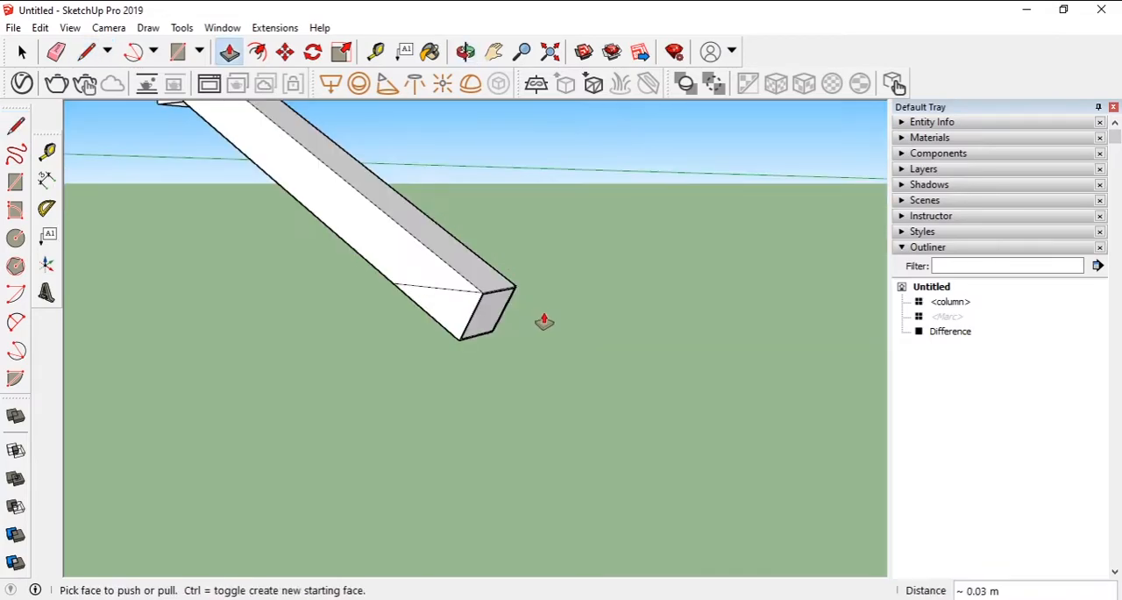
- Push/pull the triangle 0.03 m across the leg's full width to form a cutting wedge
key(ctrl+z)
scroll(485, 334, up, 4)
mouse_move(526, 320)
middle_down()
mouse_move(431, 271)
mouse_move(514, 310)
middle_up()
scroll(514, 310, up, 3)
click(356, 290)
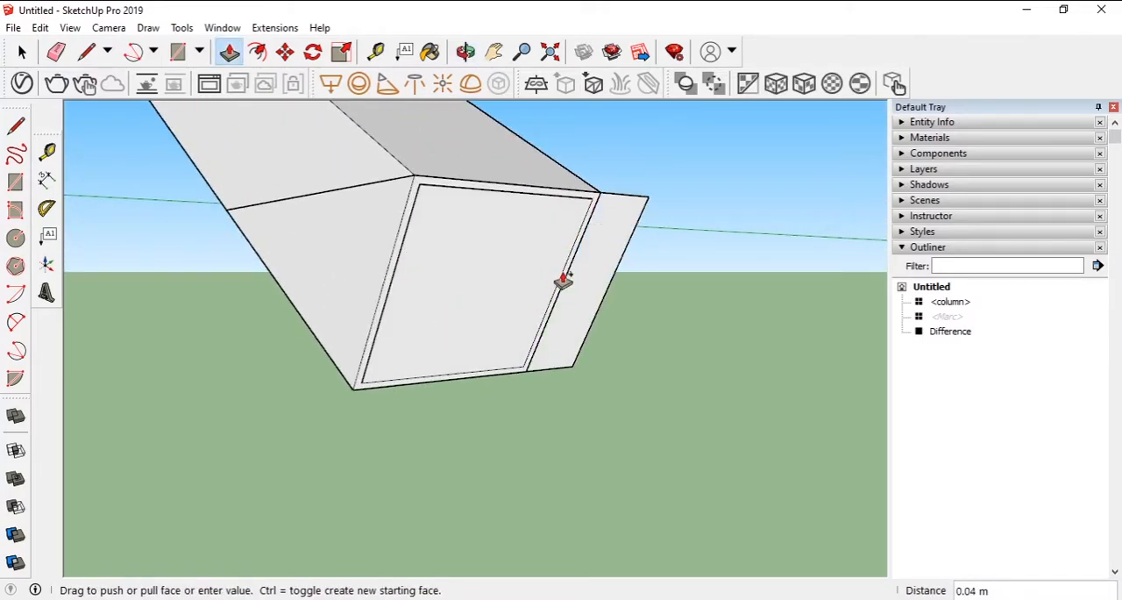
click(537, 363)
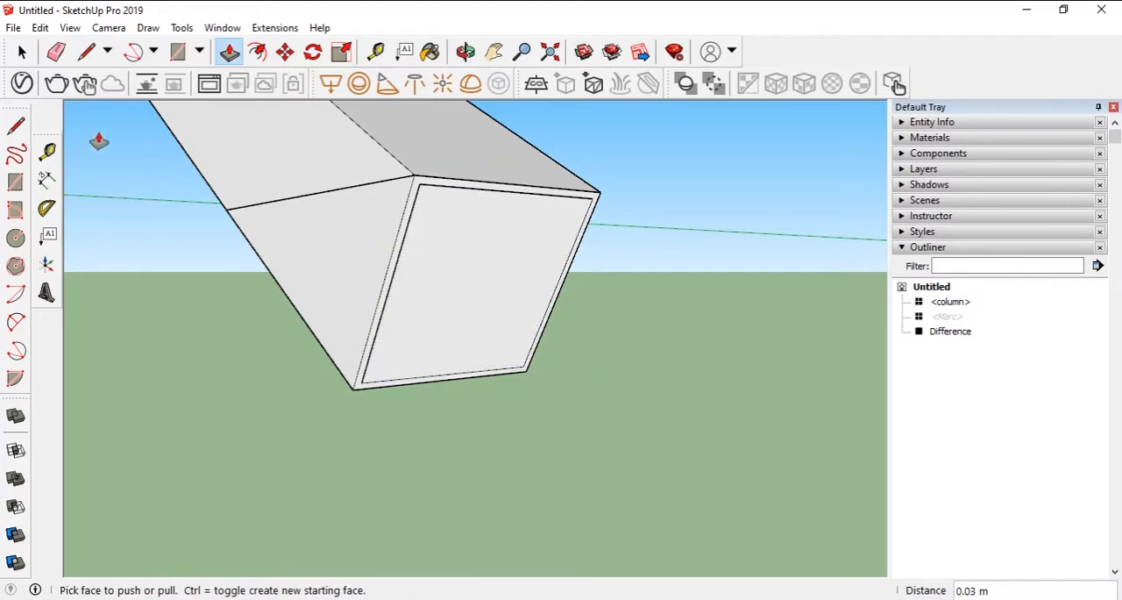
- Turn all of the wedge's geometry into a component named a
key(space)
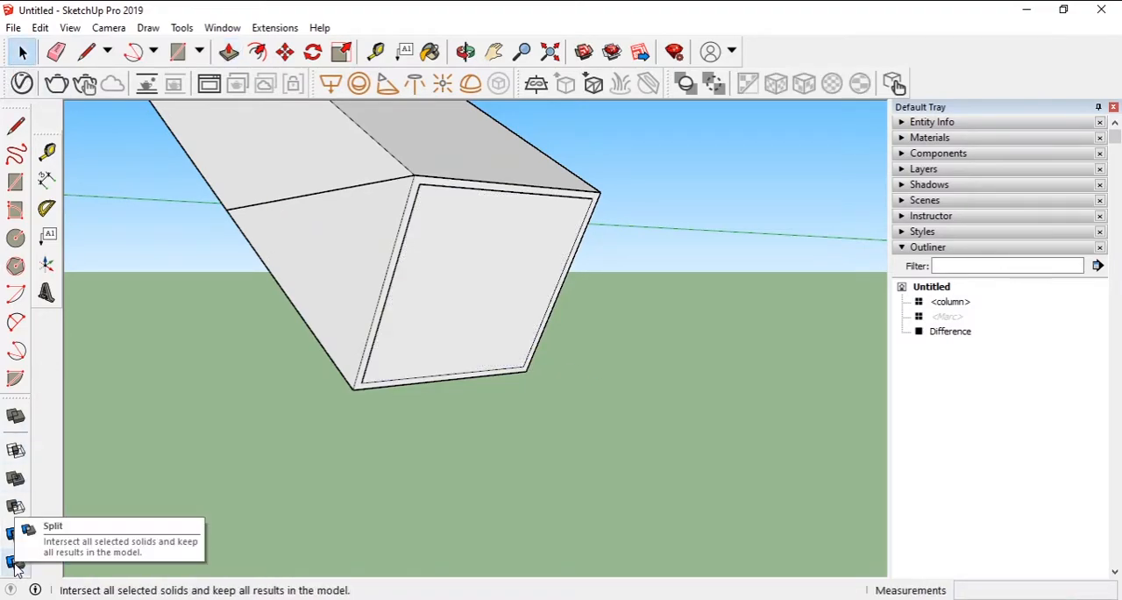
click(16, 507)
key(space)
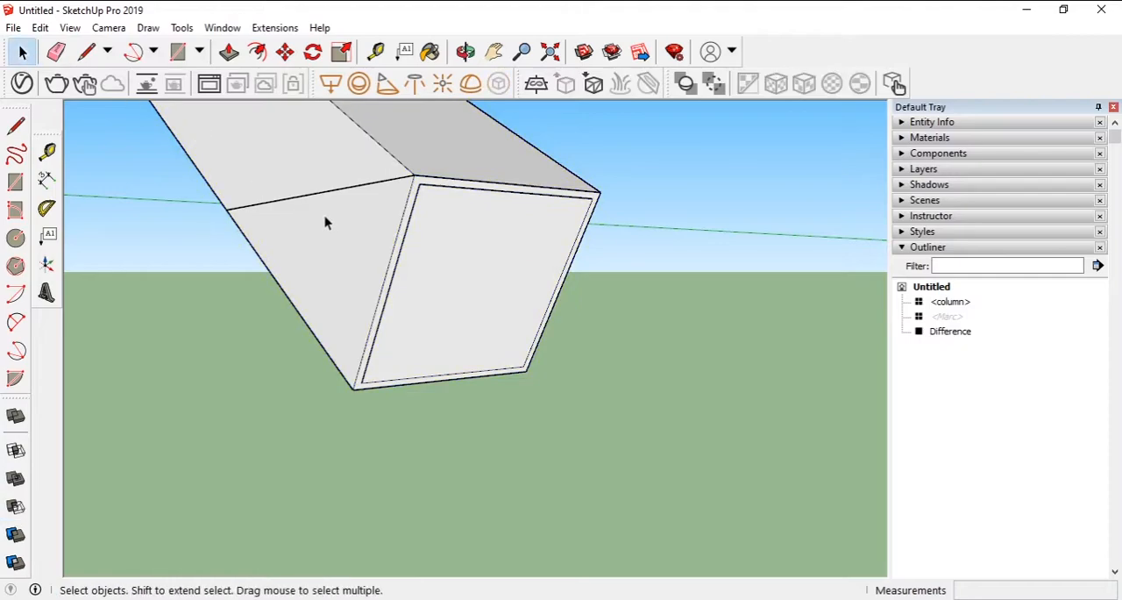
click(342, 251)
right_click(342, 248)
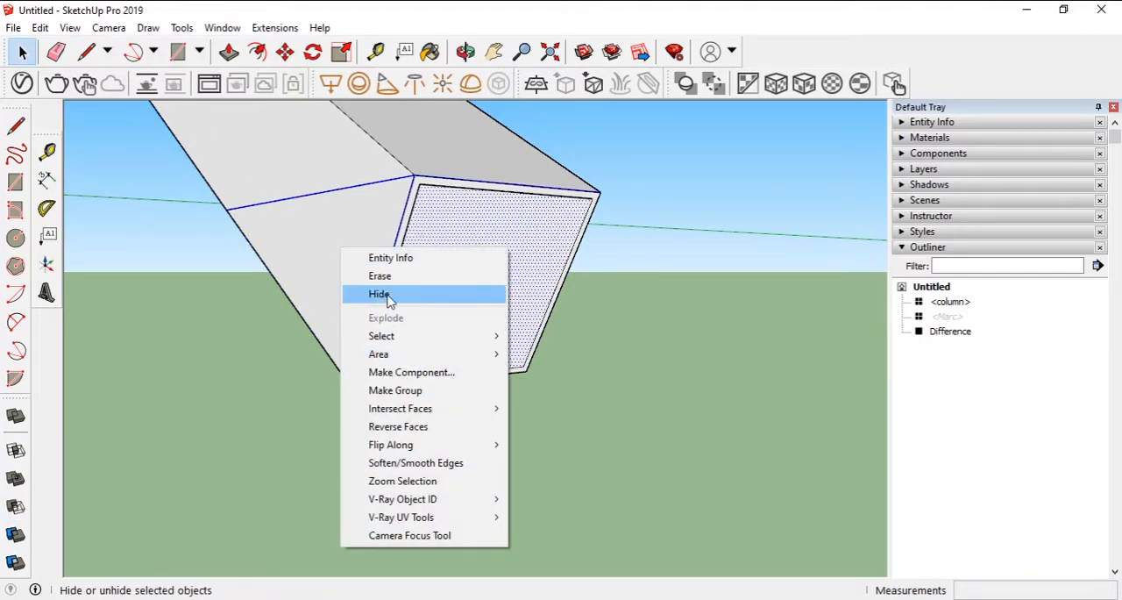
click(412, 372)
text(a)
click(208, 526)
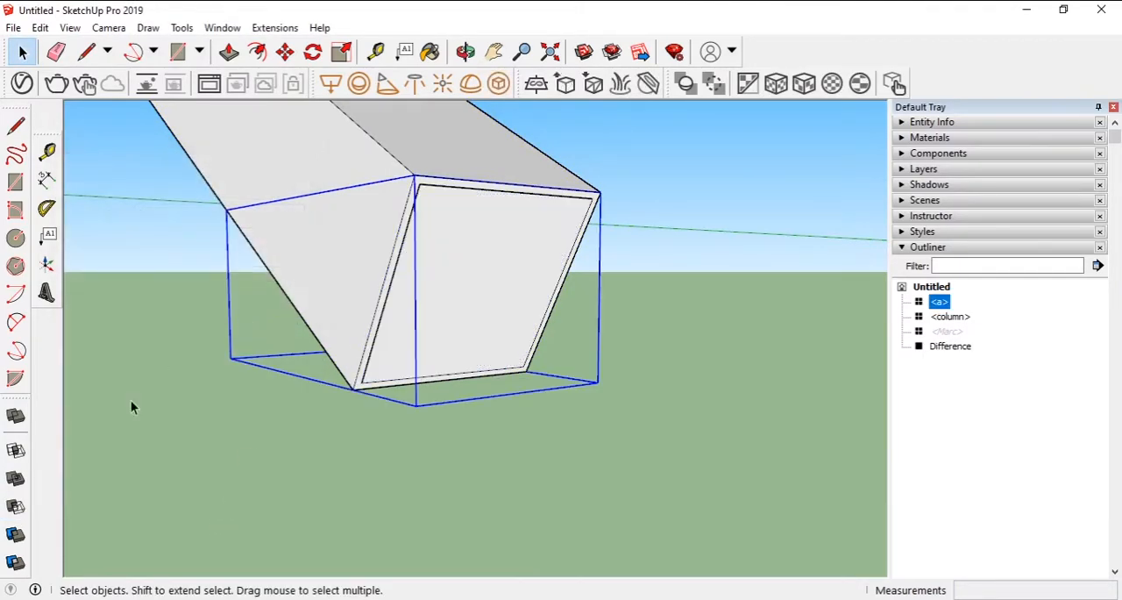
- Subtract the wedge component from the leg to cut its lower end flat
click(16, 507)
scroll(653, 347, down, 5)
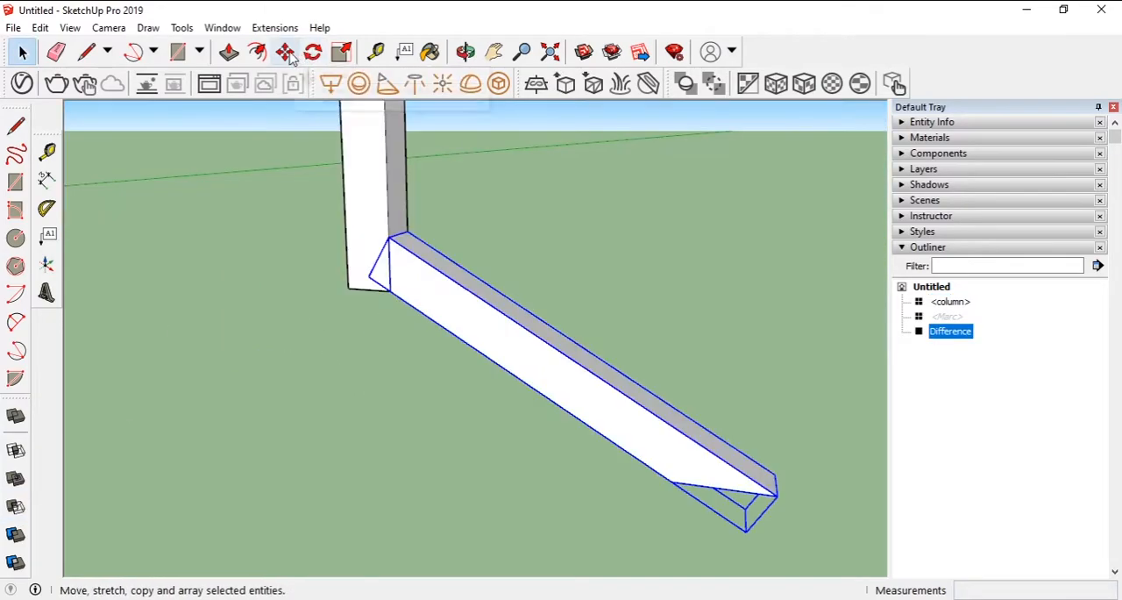
- Copy the leg 0.03 m horizontally from the column's near edge to its opposite edge
click(285, 53)
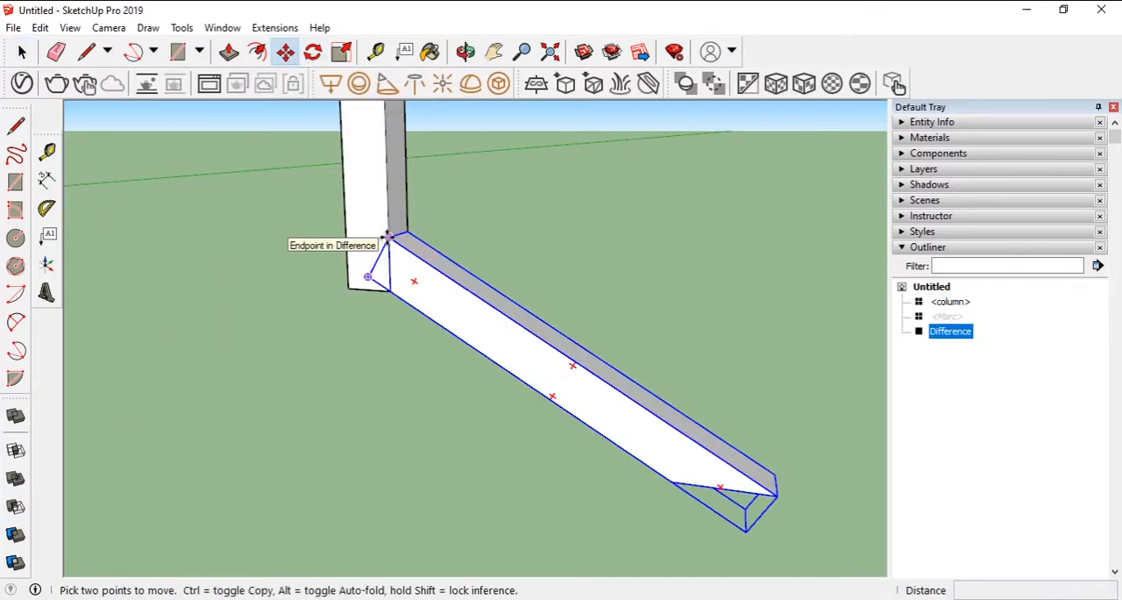
click(387, 237)
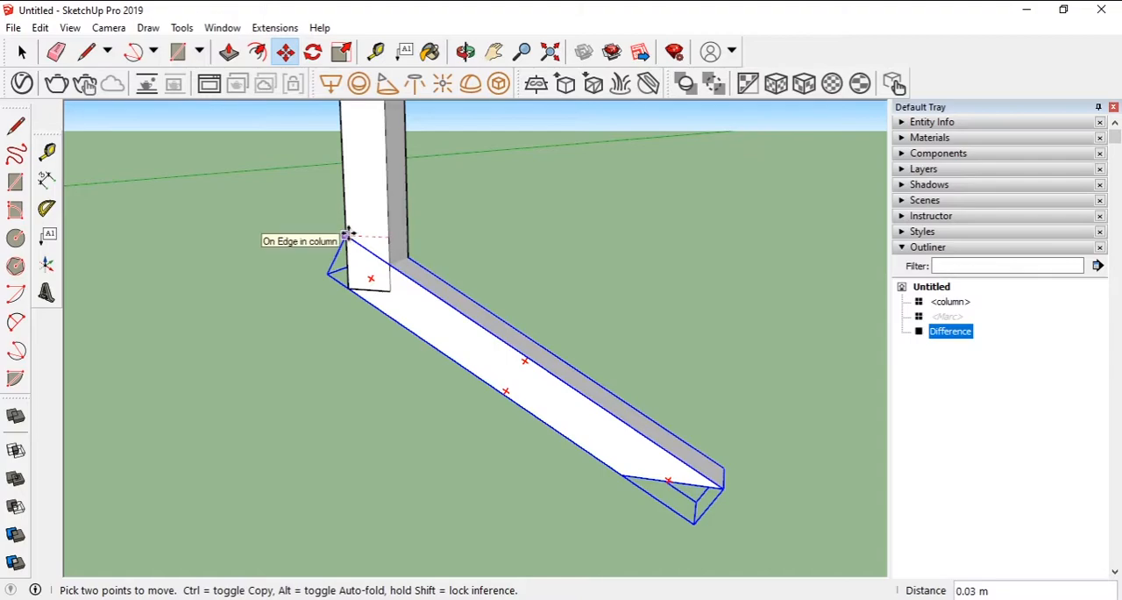
key(ctrl)
click(350, 238)
- Rotate the copied leg 180 degrees about its upper end corner so it points away from the original leg
scroll(281, 290, up, 2)
key(q)
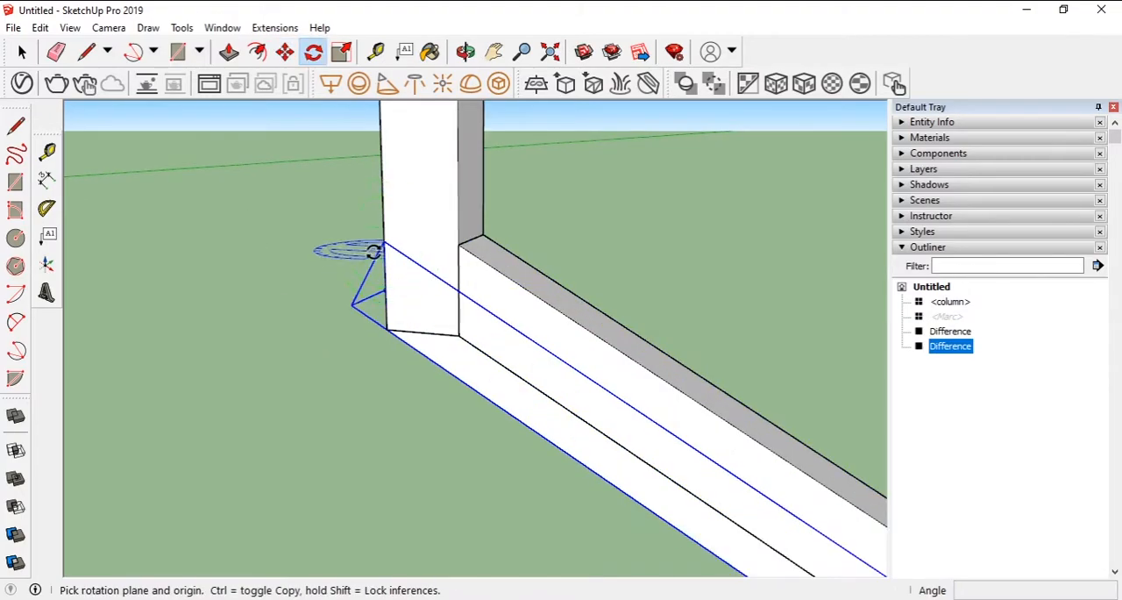
middle_drag(381, 253, 431, 264)
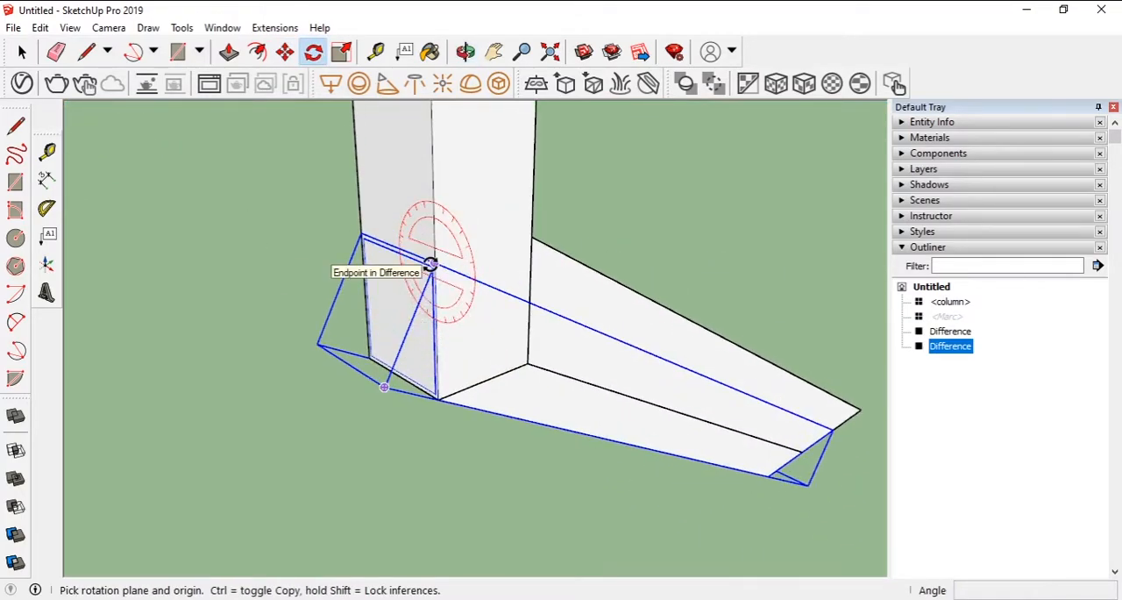
click(430, 265)
click(363, 233)
click(499, 296)
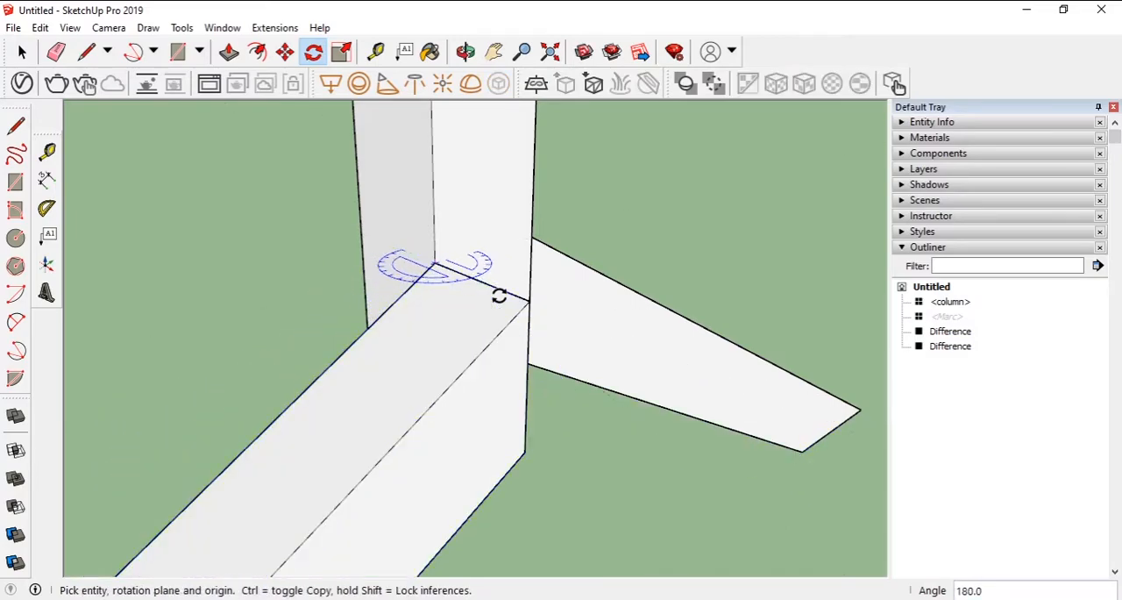
- Move the rotated leg by its upper end corner so it lines up with the column's corner edge
click(285, 51)
click(530, 300)
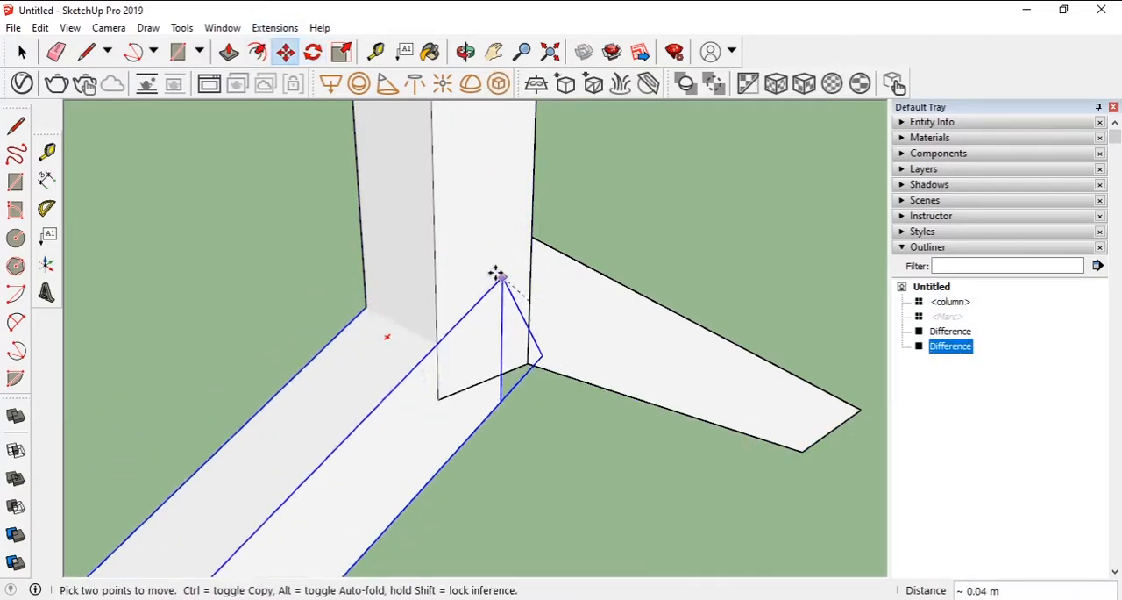
click(436, 257)
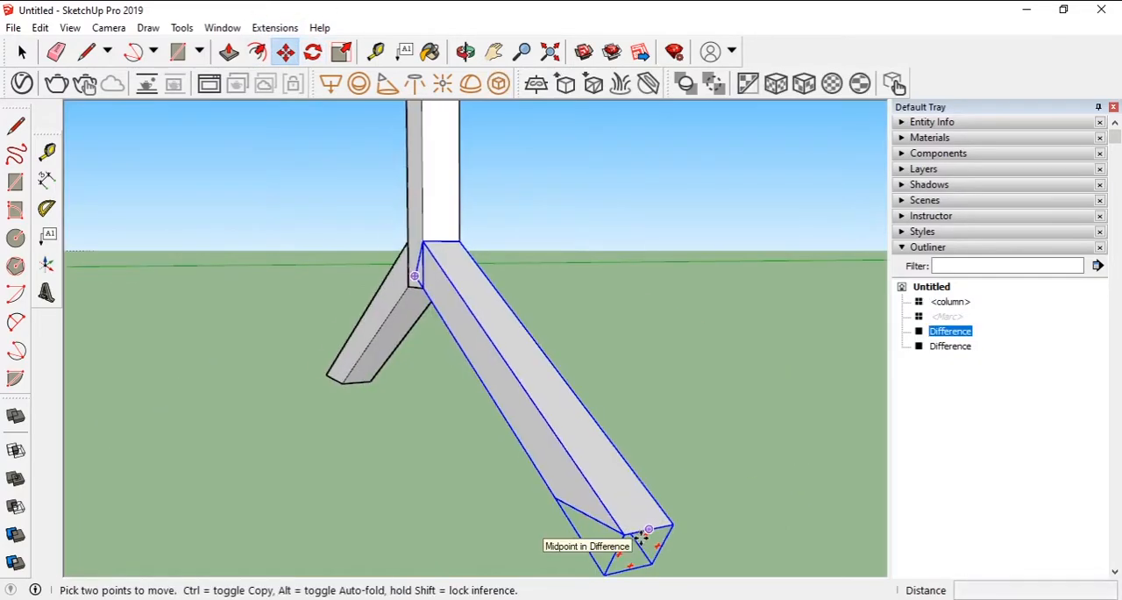
scroll(642, 533, up, 1)
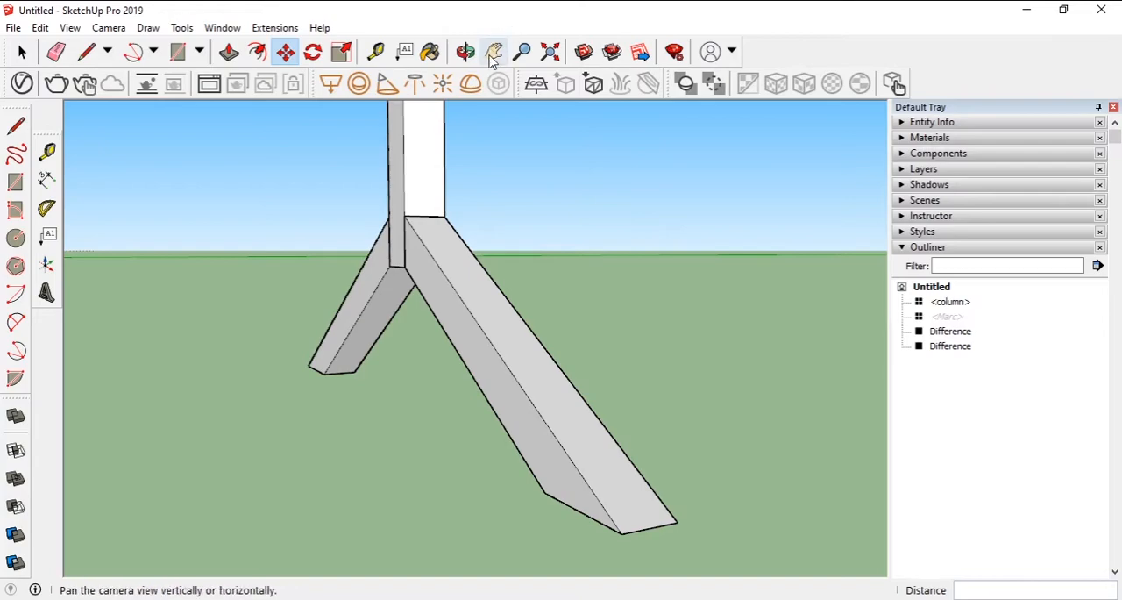
- Place guides 0.01 m outside the outer end edge and one side edge of a leg's flat lower end
click(376, 52)
click(650, 528)
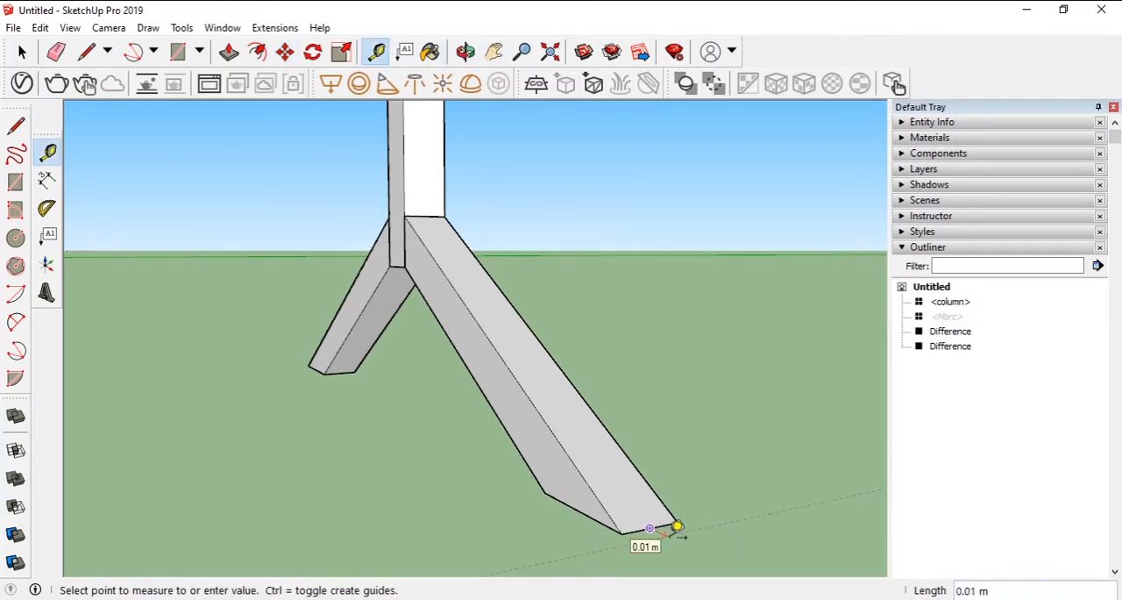
click(670, 535)
click(606, 525)
click(582, 530)
middle_drag(589, 523, 503, 468)
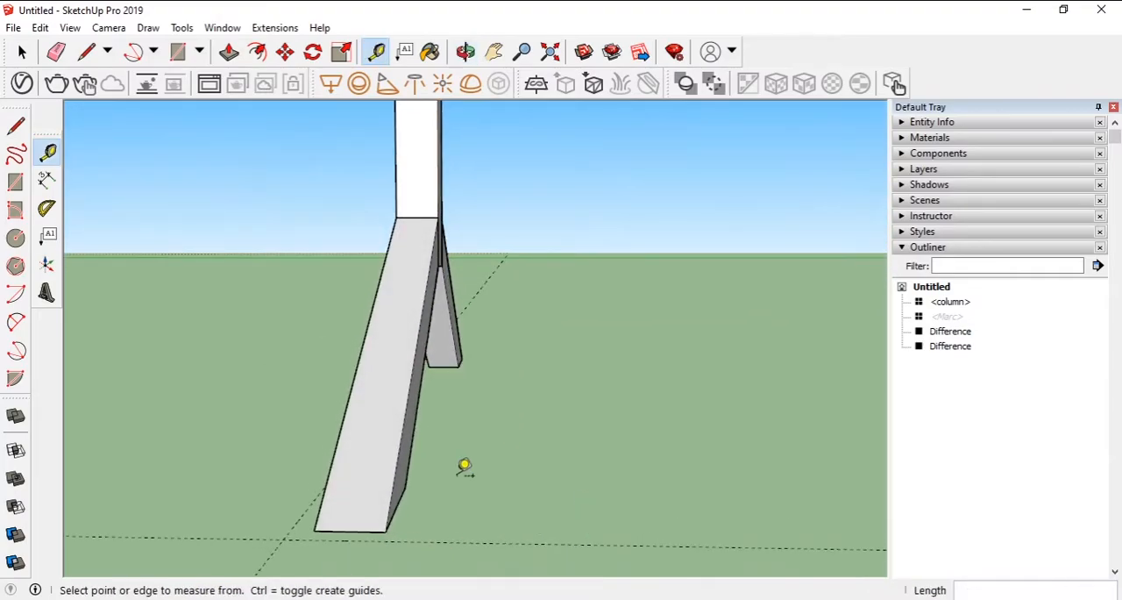
- Add guides outside the other side edge and the inner edge of the same leg's flat lower end
click(409, 496)
click(421, 504)
middle_drag(339, 453, 741, 491)
scroll(761, 435, up, 2)
middle_drag(759, 433, 873, 371)
middle_drag(704, 417, 742, 321)
click(726, 346)
- Draw a 0.08 by 0.05 m rectangle between the guide intersections around the leg's lower end
key(r)
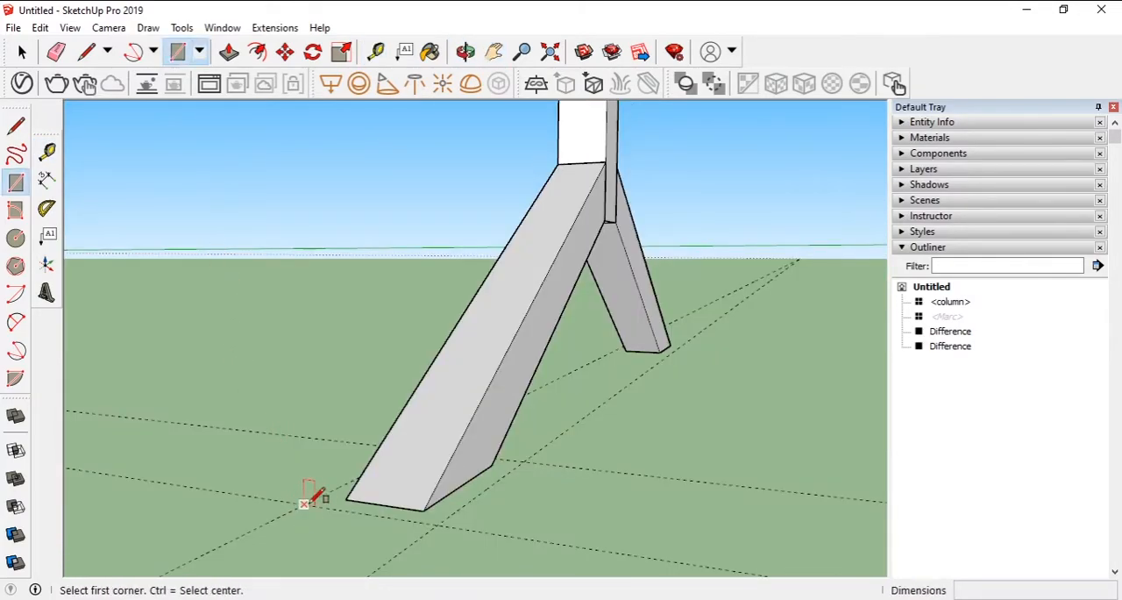
click(348, 498)
click(526, 459)
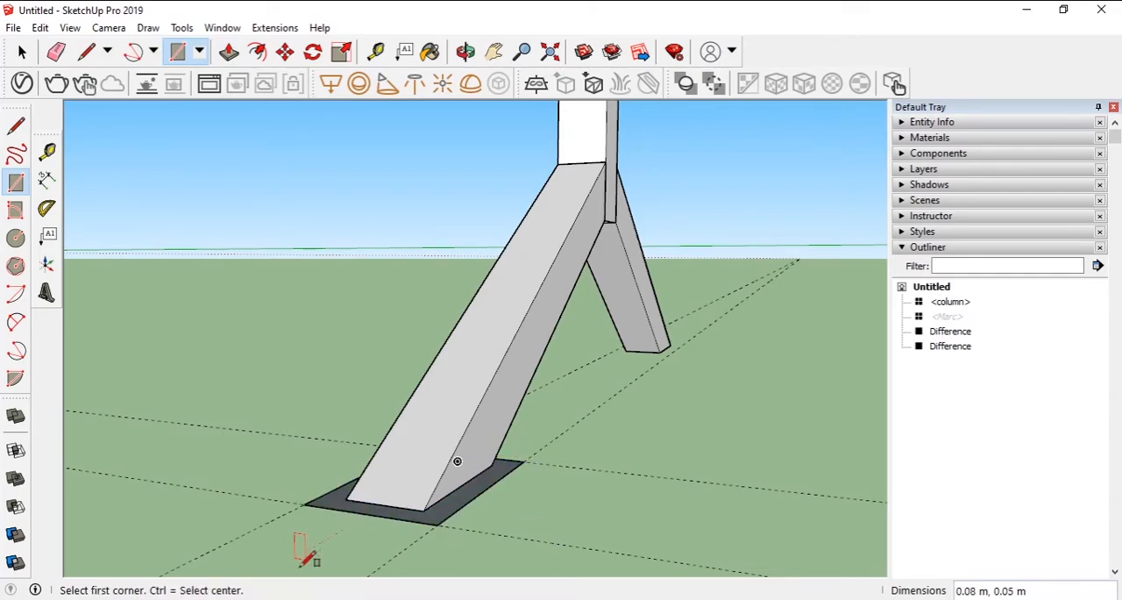
- Push/pull the rectangle's underside downward 5 mm to form a thin foot plate
click(228, 52)
middle_drag(526, 412, 631, 393)
click(596, 376)
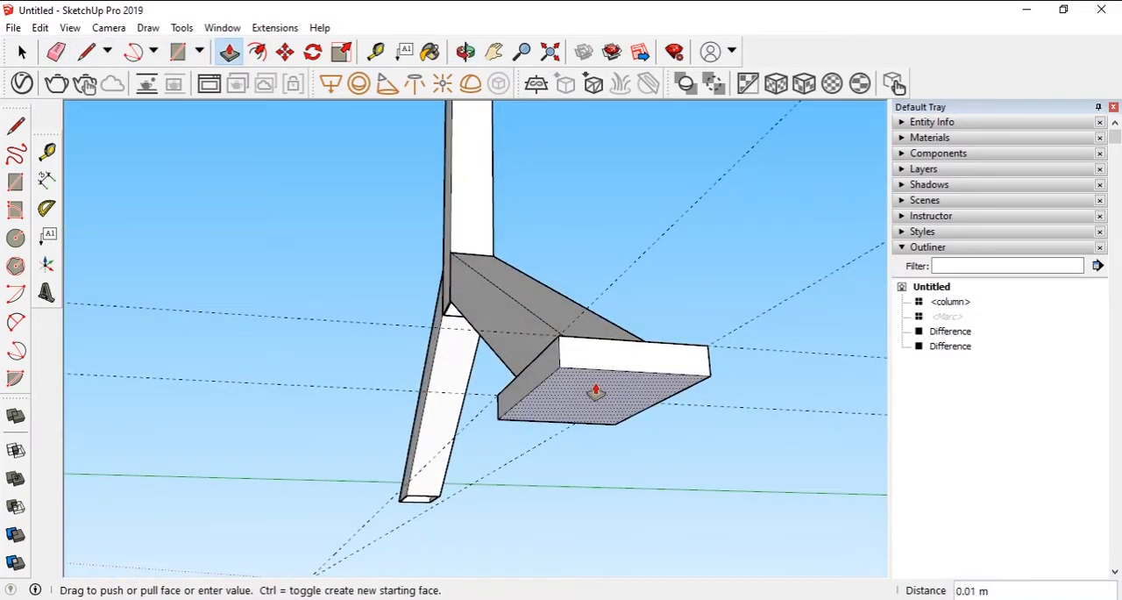
click(592, 393)
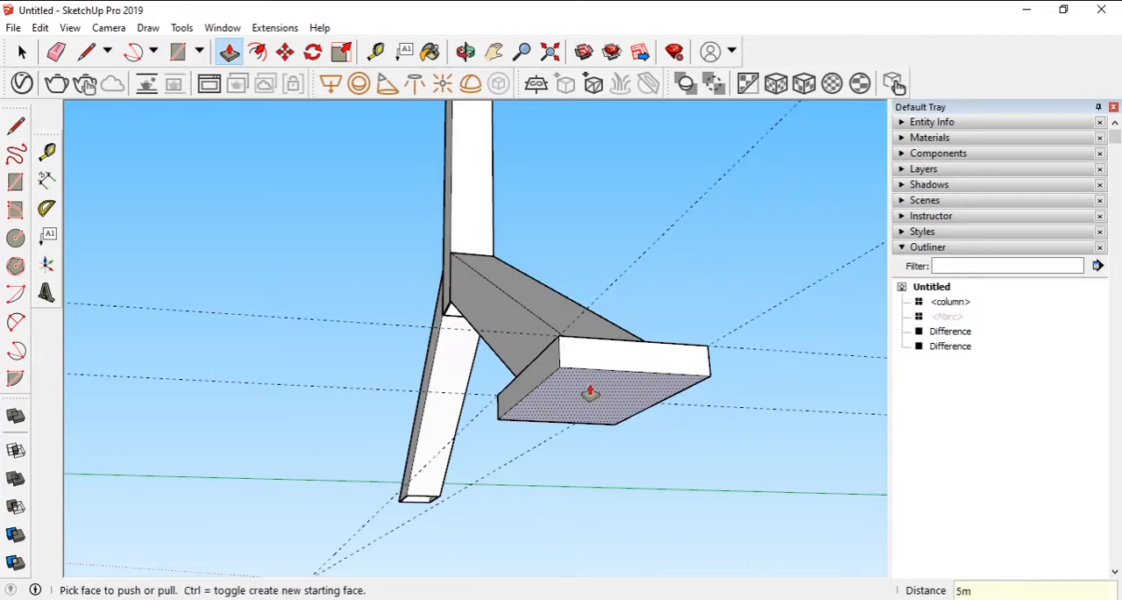
click(590, 393)
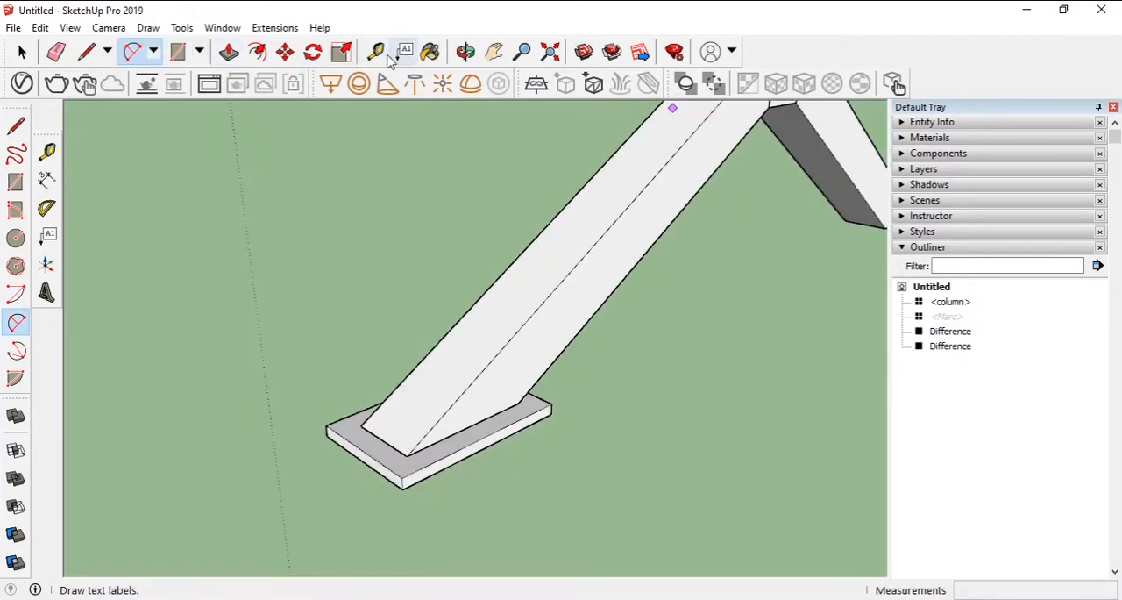
- Place two guides on the plate's top face, just inside its outer and inner short edges
click(376, 52)
click(379, 449)
click(394, 445)
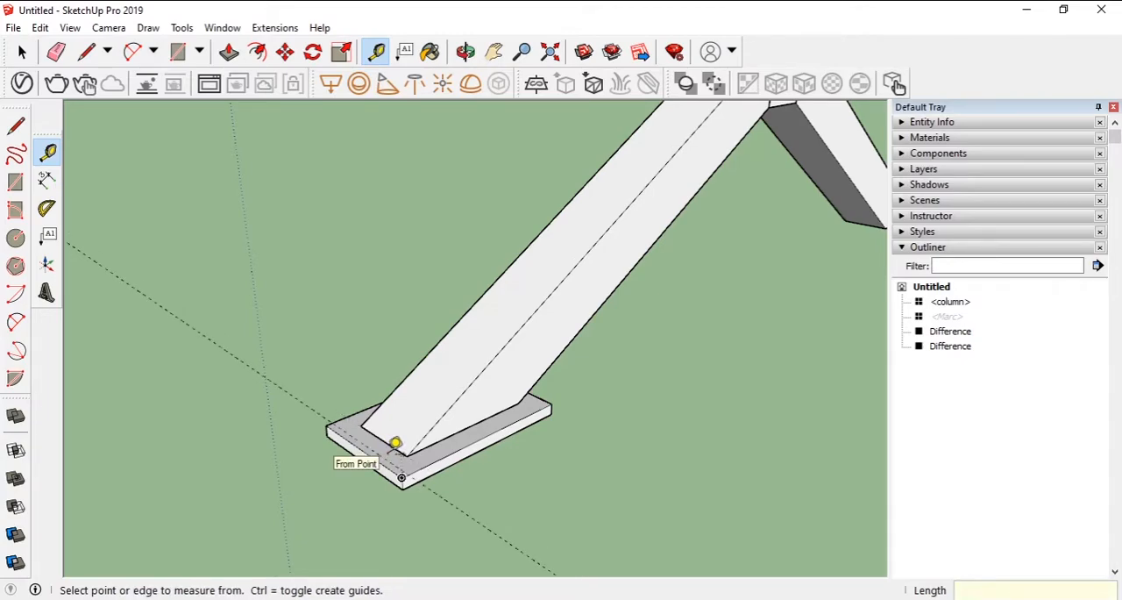
click(538, 396)
click(530, 404)
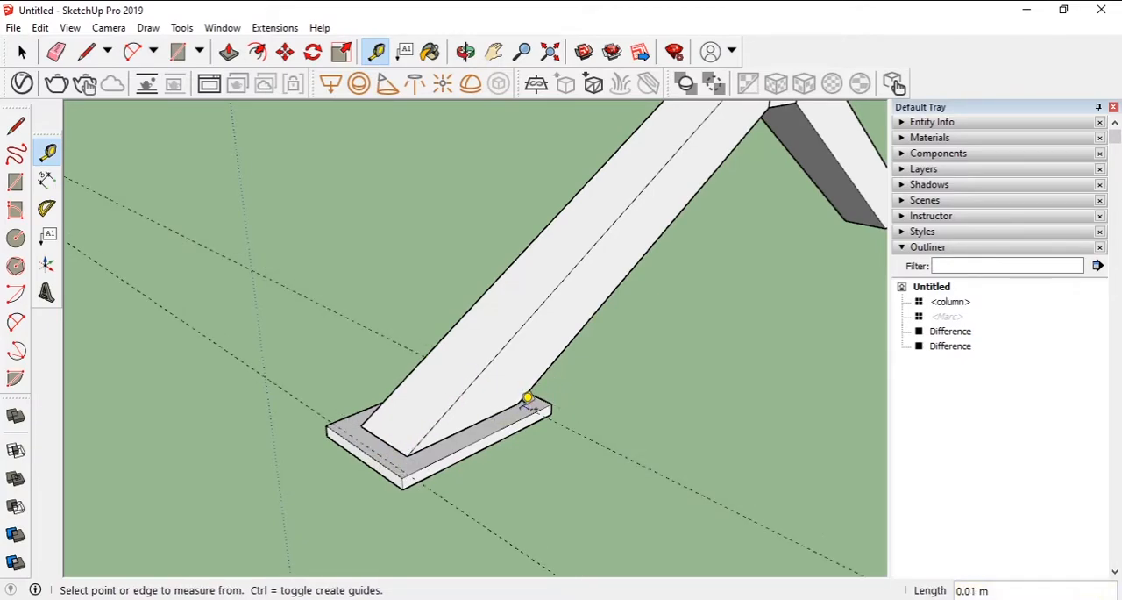
scroll(387, 453, up, 5)
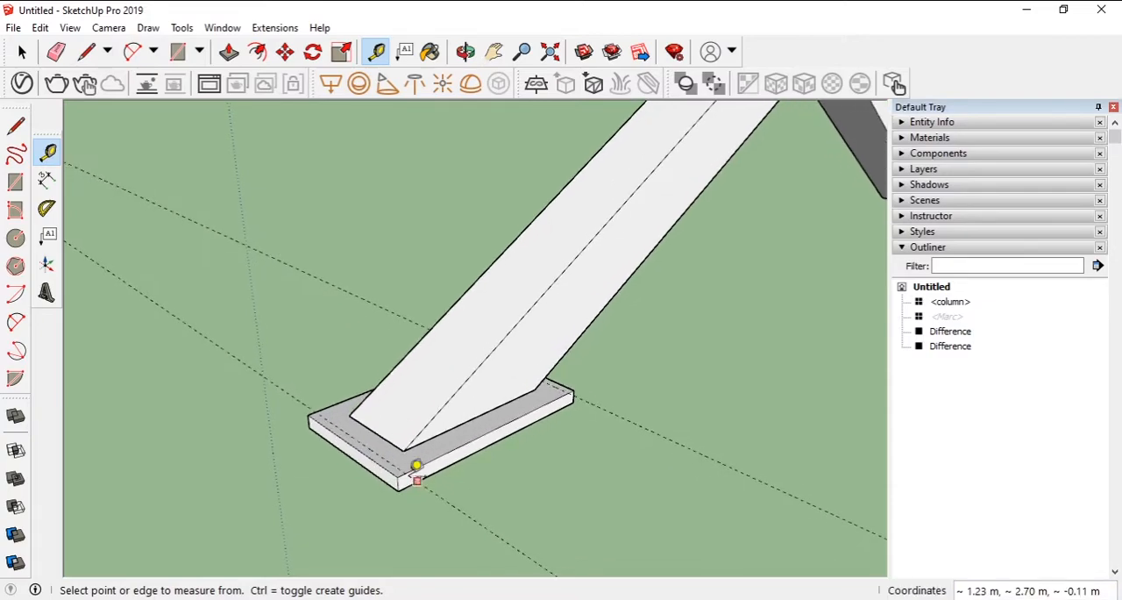
- Draw fillet arcs across the two top corners at the plate's outer end, starting from the guide
click(133, 50)
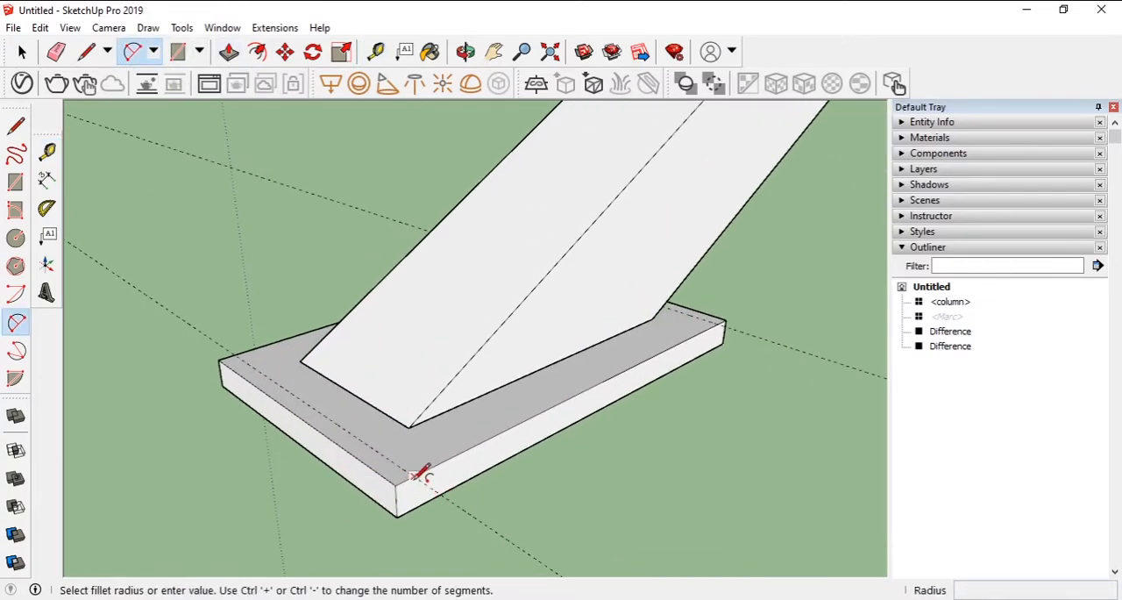
click(383, 473)
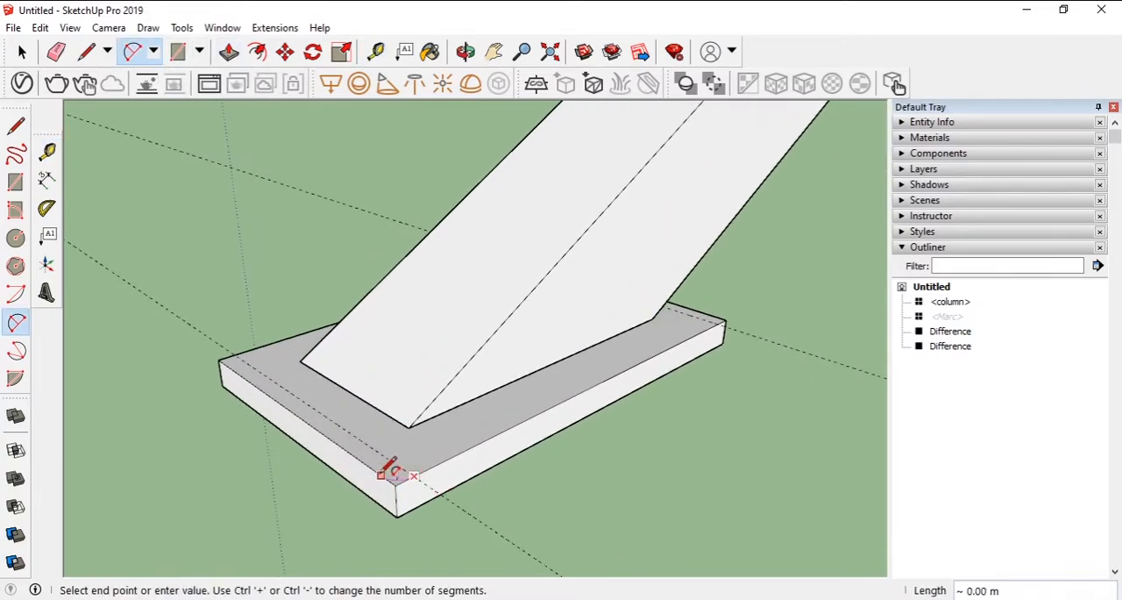
click(234, 356)
key(Escape)
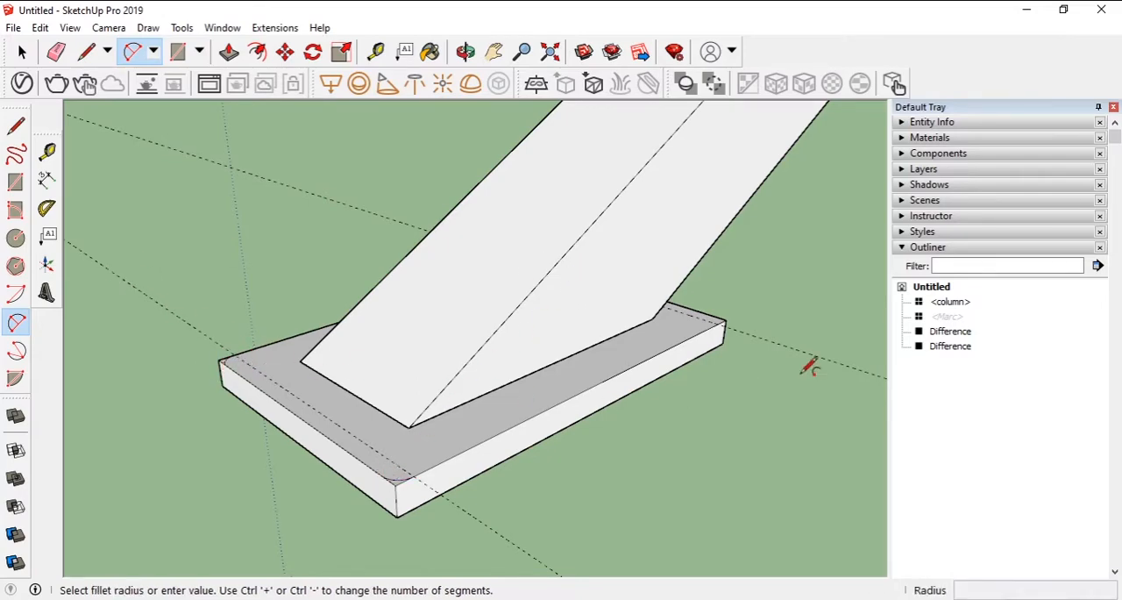
- Draw tangent fillet arcs across the two top corners at the plate's inner end, starting from the guide
scroll(737, 329, up, 5)
scroll(771, 333, up, 1)
click(813, 323)
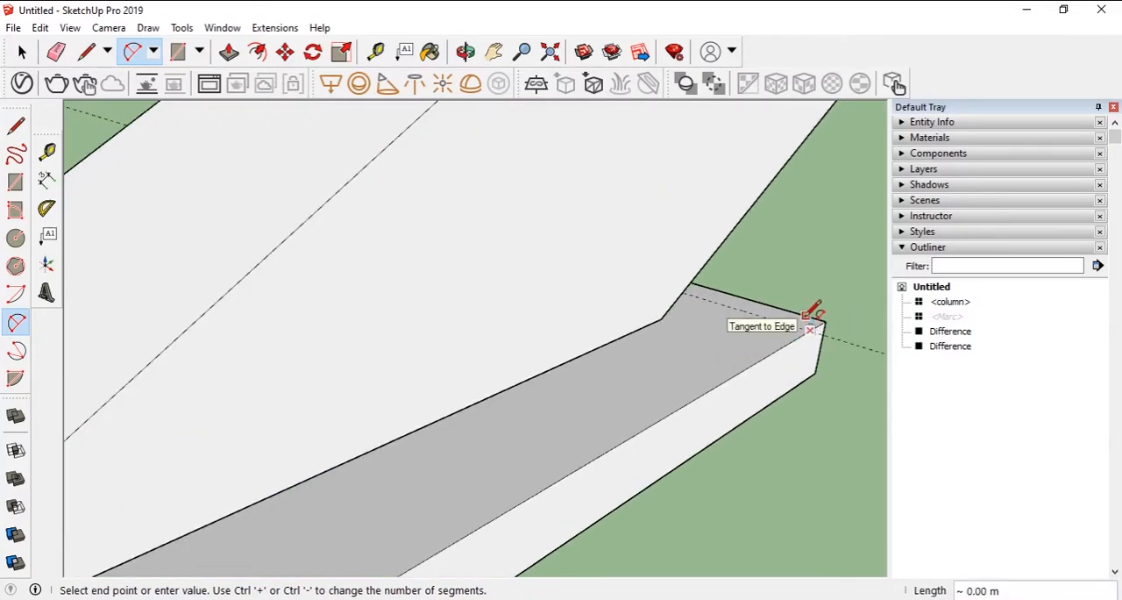
middle_drag(408, 263, 745, 266)
click(494, 52)
drag(75, 357, 350, 330)
scroll(358, 349, up, 2)
click(132, 51)
click(354, 331)
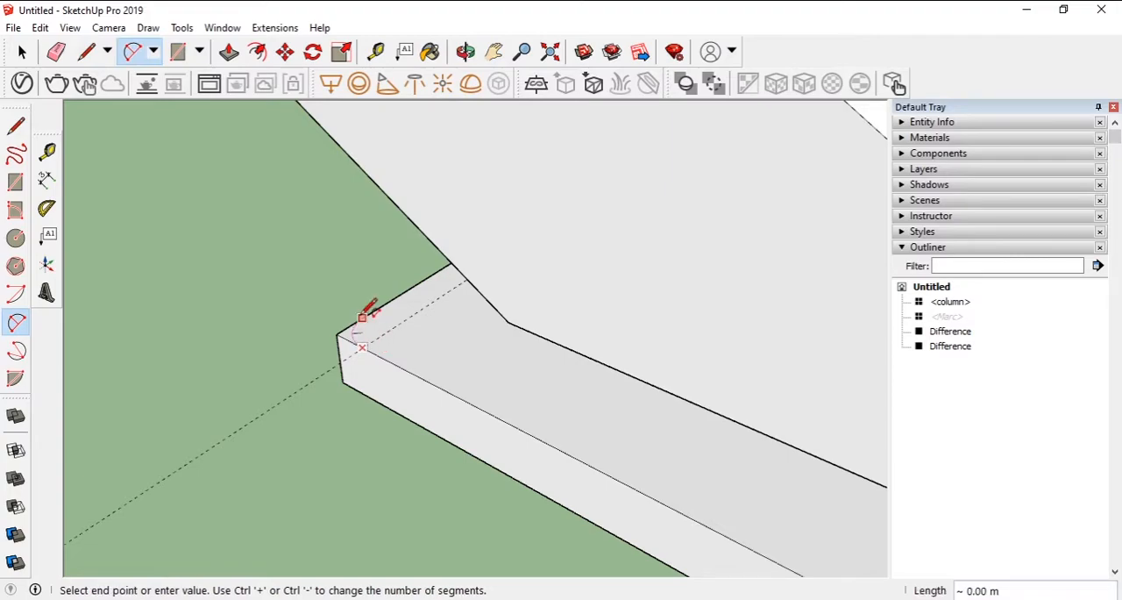
- Push the four corner slivers through the plate's full thickness to round its vertical corners
click(228, 52)
click(352, 334)
click(358, 394)
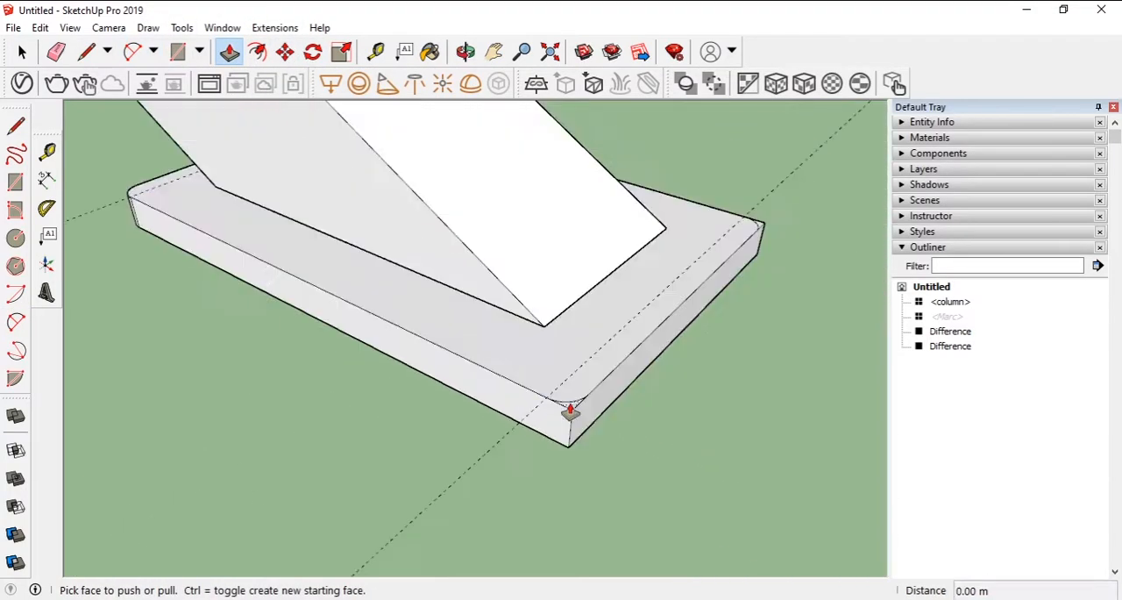
click(571, 410)
click(570, 455)
click(755, 230)
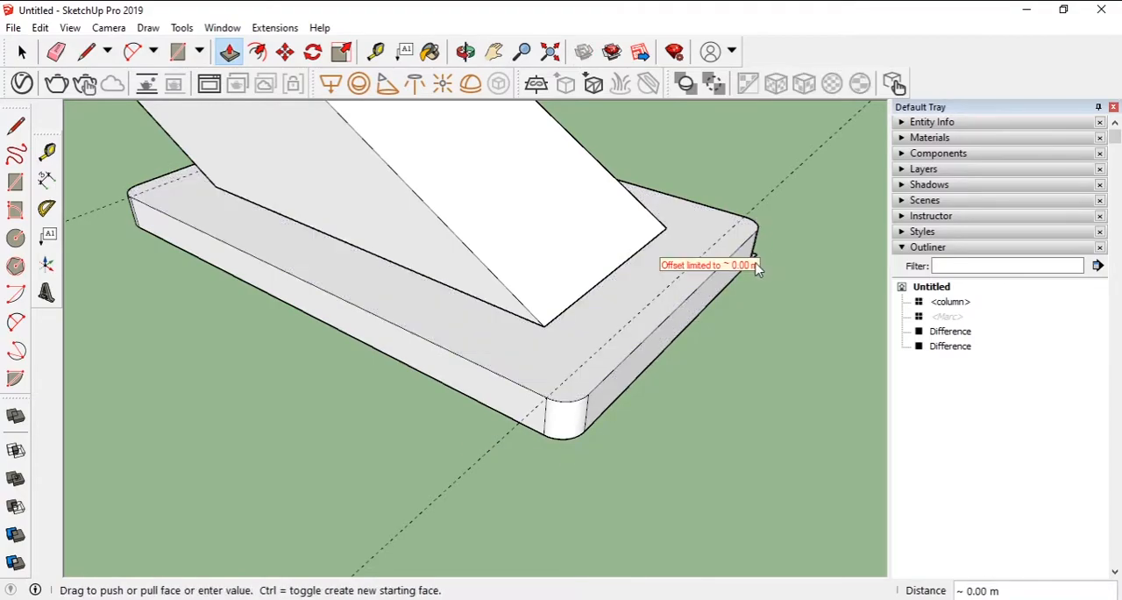
click(739, 281)
middle_drag(733, 245, 386, 307)
scroll(837, 195, up, 5)
click(841, 194)
click(814, 315)
scroll(715, 292, down, 1)
scroll(714, 292, down, 6)
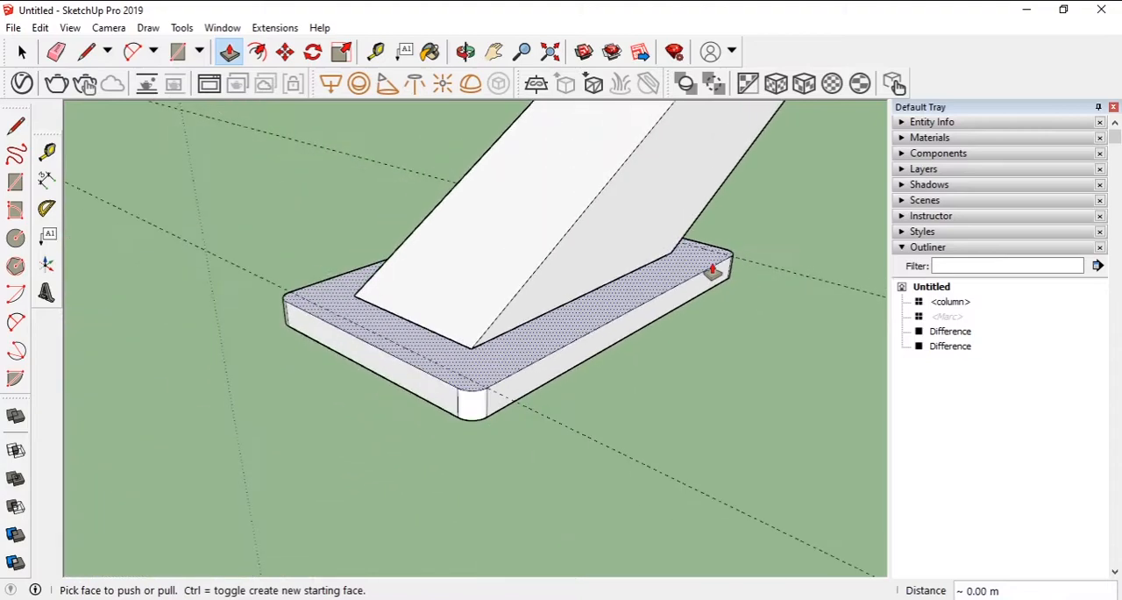
- Select and delete the guides crossing the foot plate
click(22, 51)
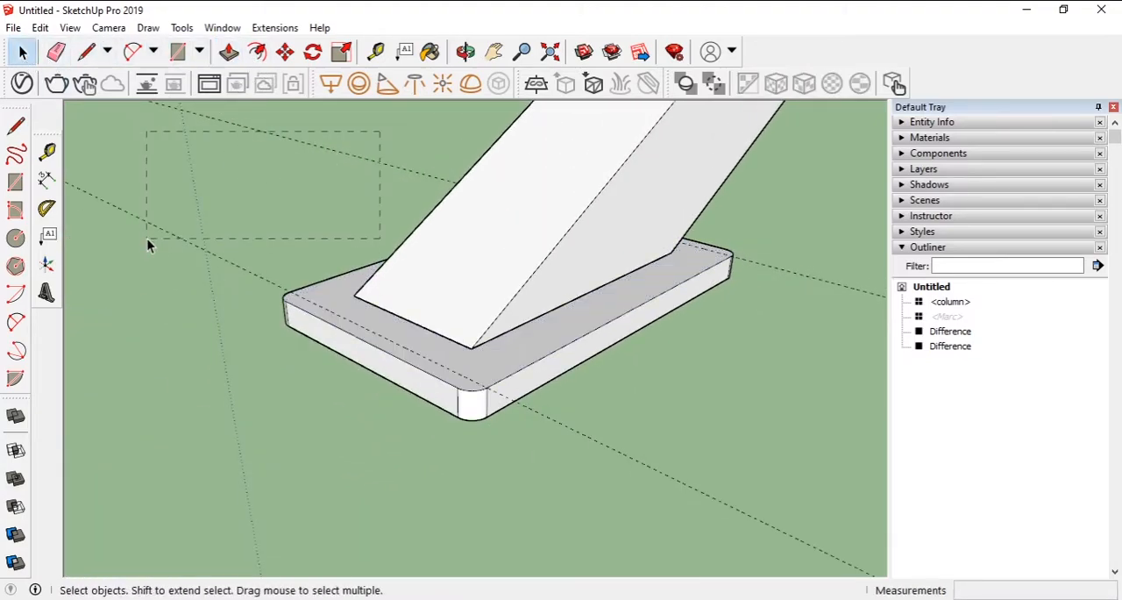
drag(147, 239, 147, 239)
key(Delete)
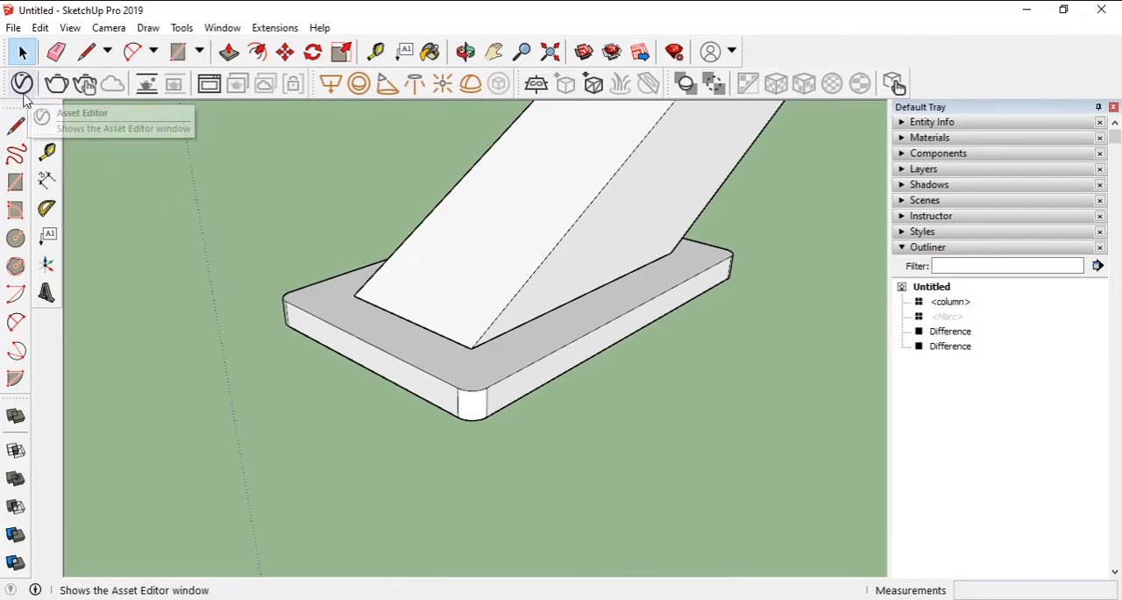
- Turn the entire rounded foot plate into a component named leg plug
triple_click(331, 307)
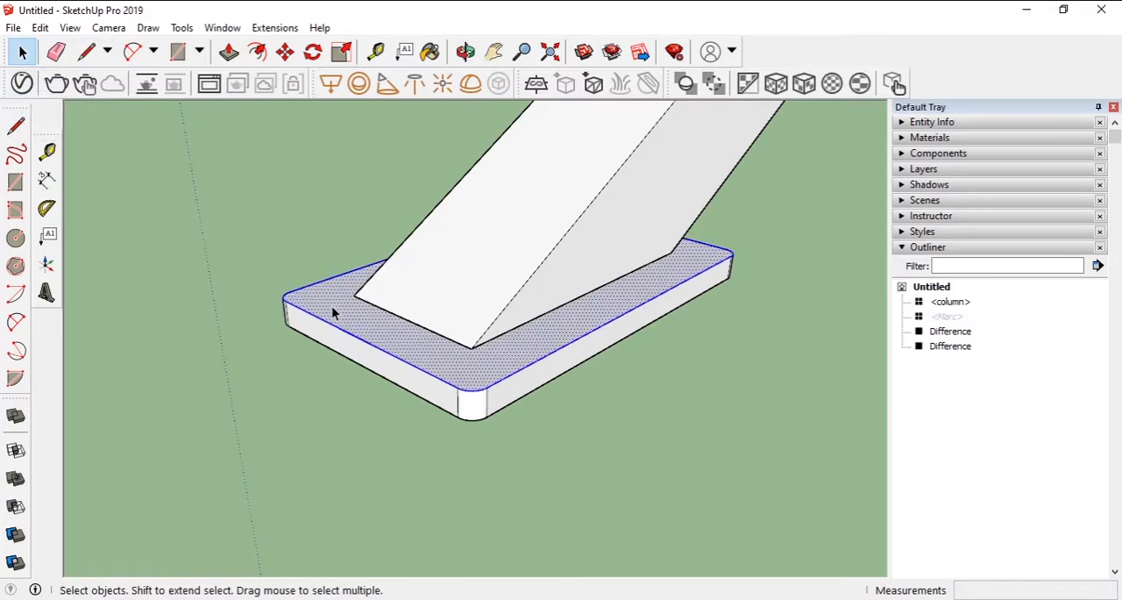
key(g)
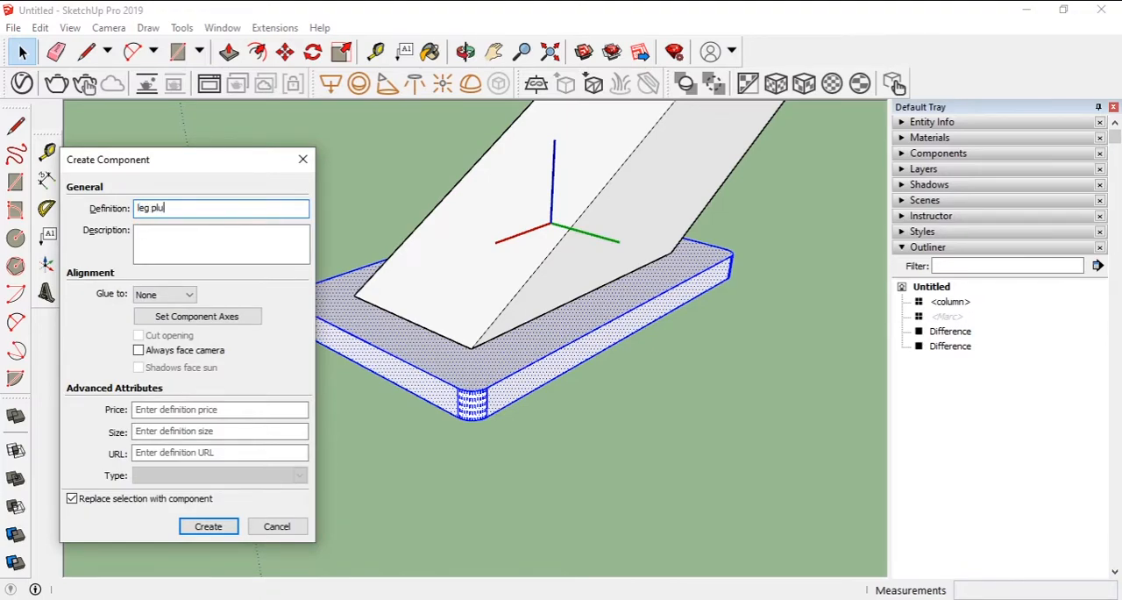
key(Return)
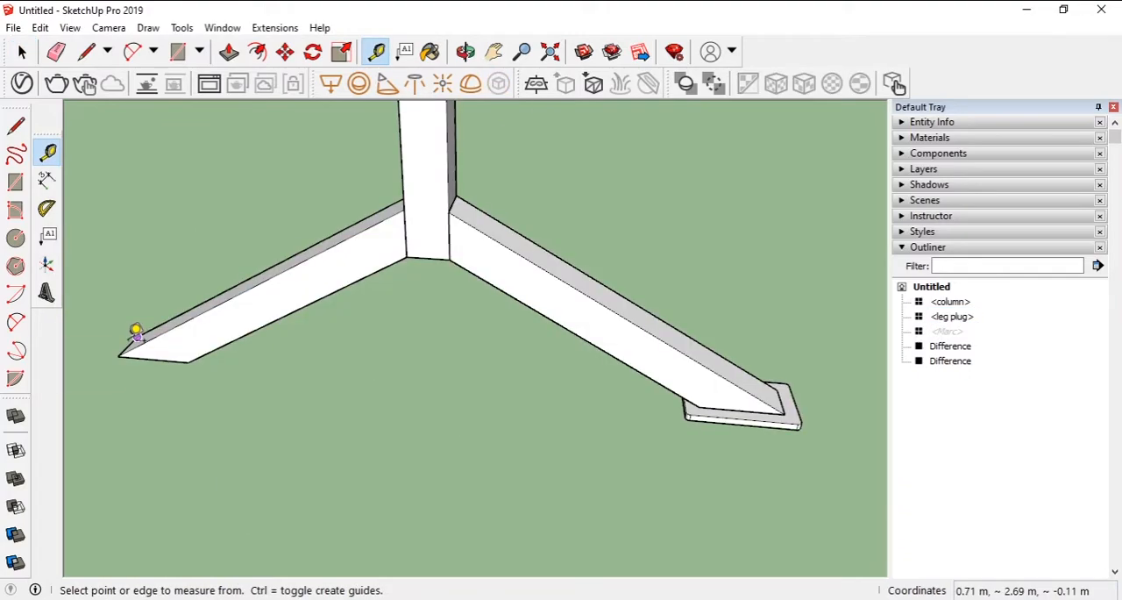
- Place a guide just beyond the outer end edge of the second leg's lower end
scroll(129, 331, up, 5)
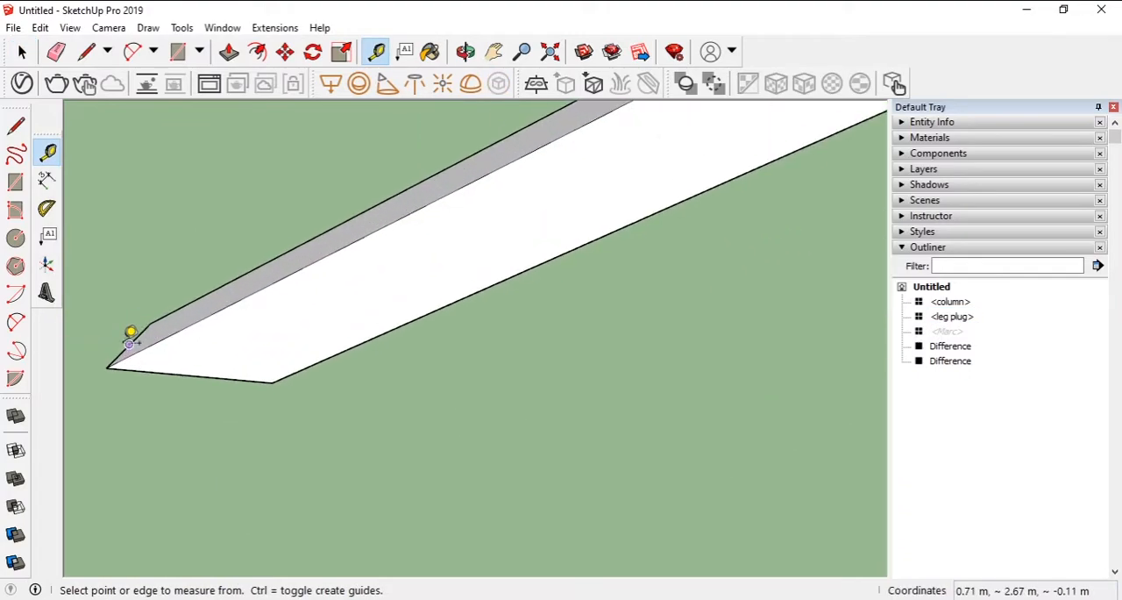
click(102, 334)
scroll(317, 403, down, 5)
middle_drag(578, 418, 552, 380)
scroll(664, 398, down, 3)
click(493, 51)
drag(529, 327, 313, 225)
- Copy the leg plug about 0.46 m along the red axis to the guide under the second leg
click(952, 317)
click(285, 52)
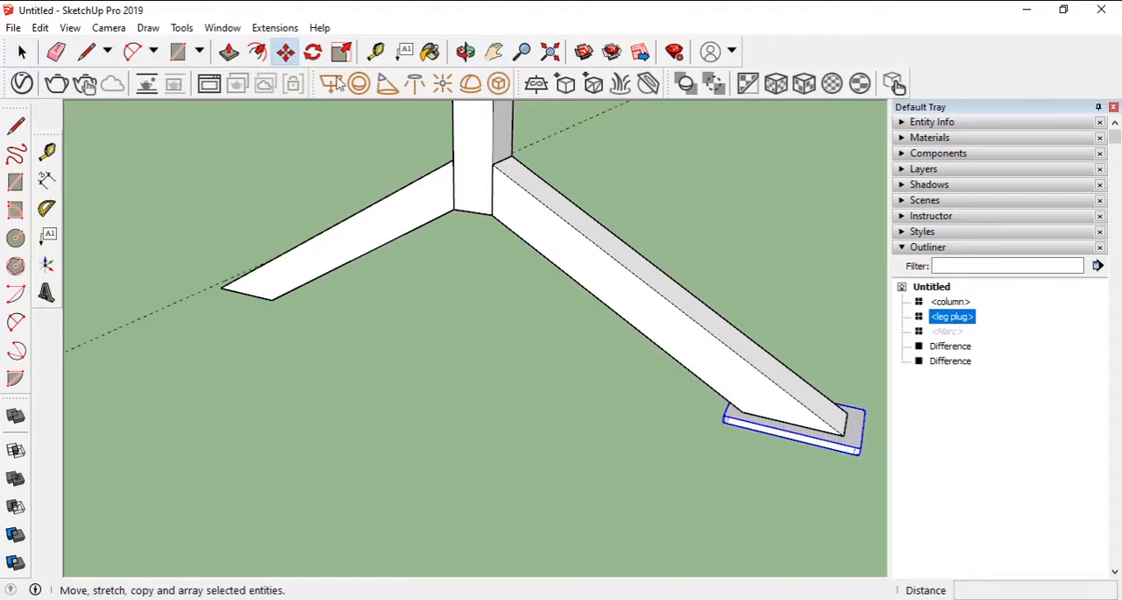
click(724, 417)
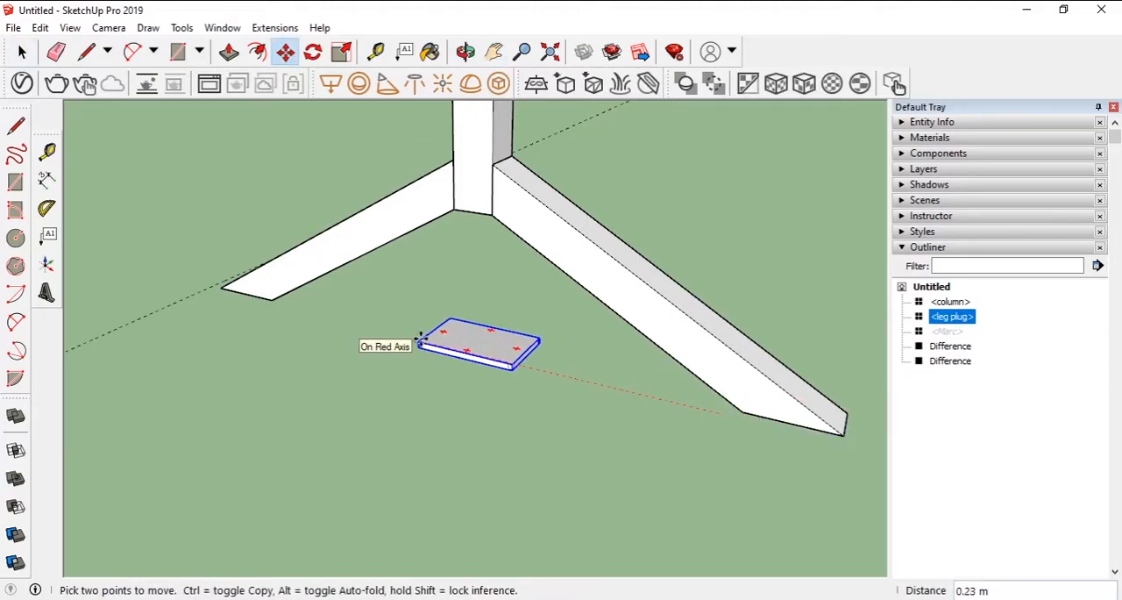
key(ctrl)
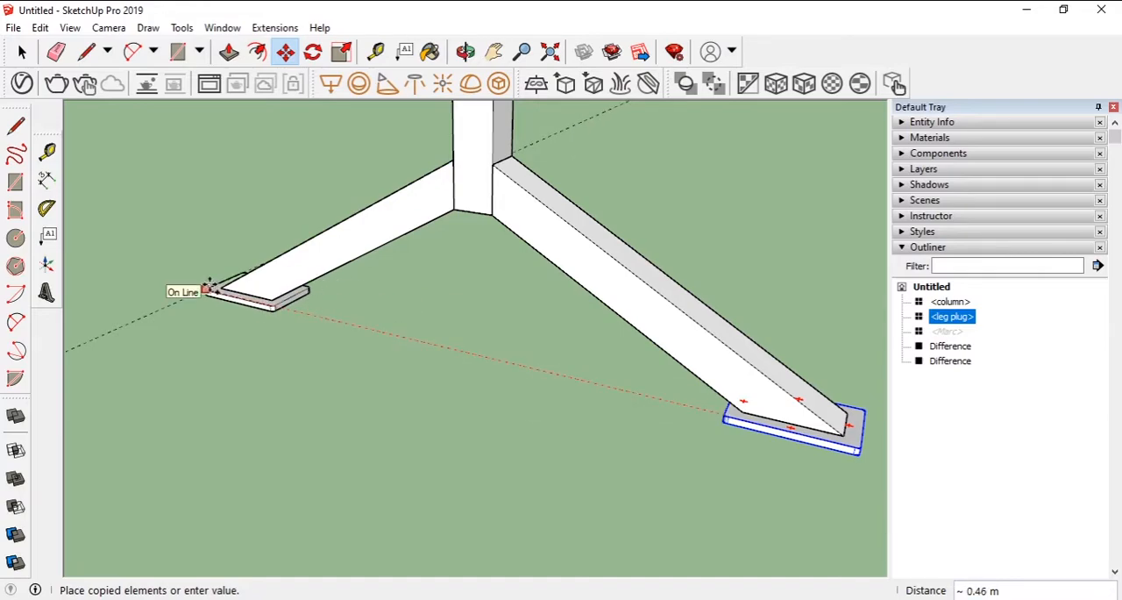
click(209, 284)
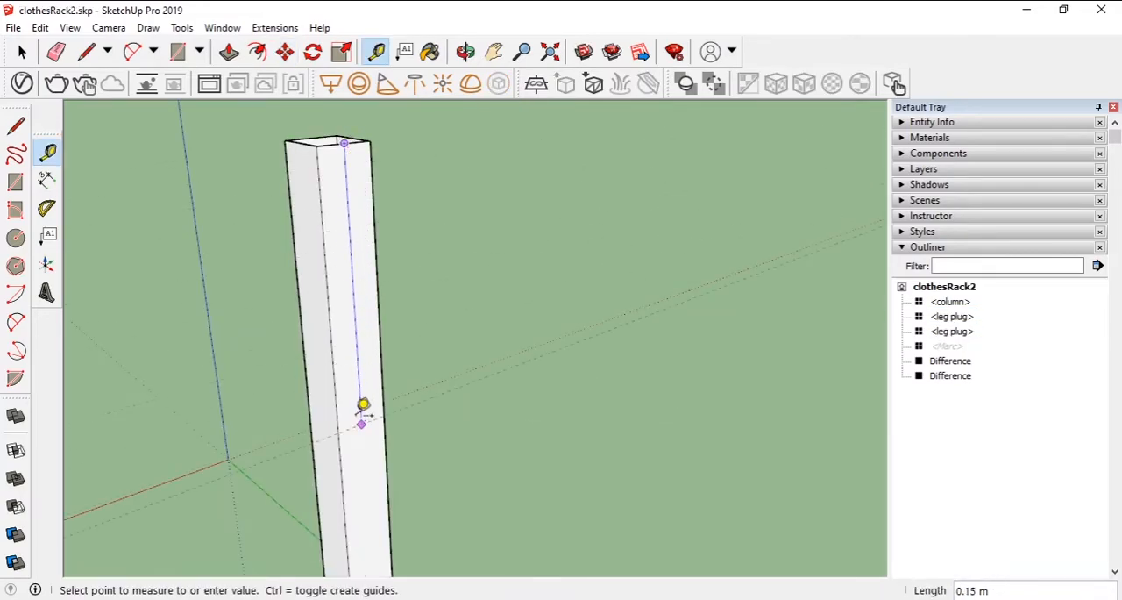
click(361, 423)
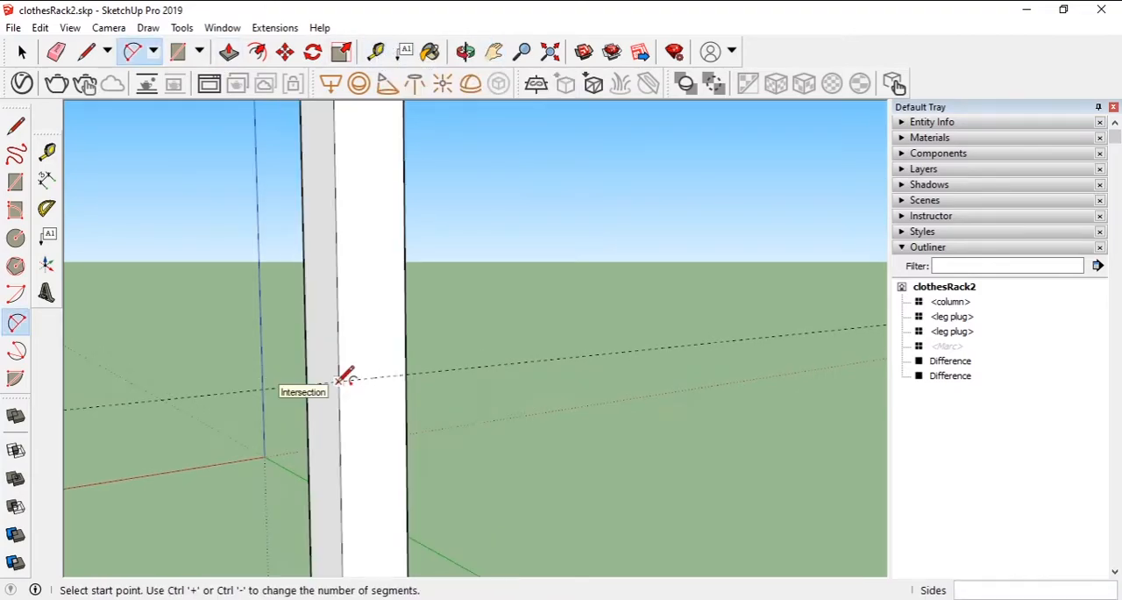
- Draw a downward semicircular arc across the column face at the guide, with a 0.03 m chord and about 0.02 m bulge
click(338, 381)
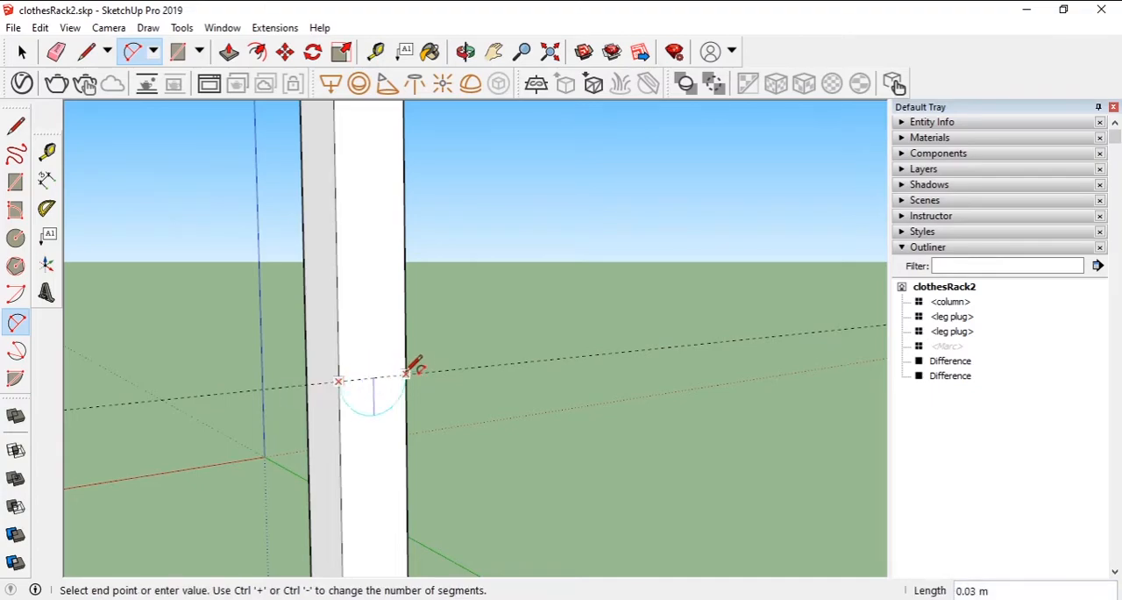
click(406, 372)
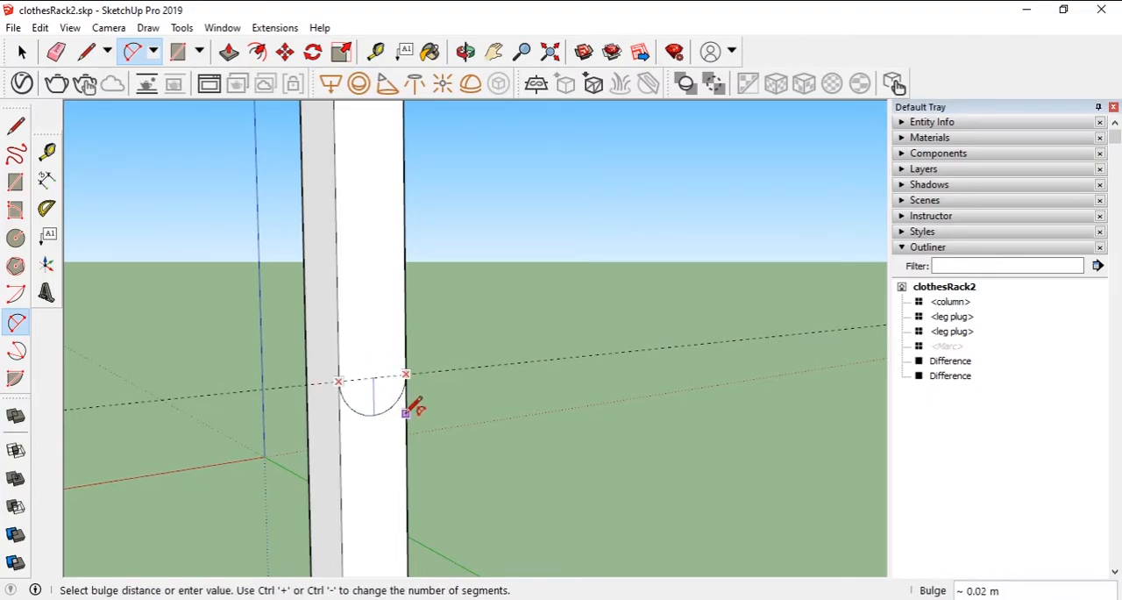
click(406, 411)
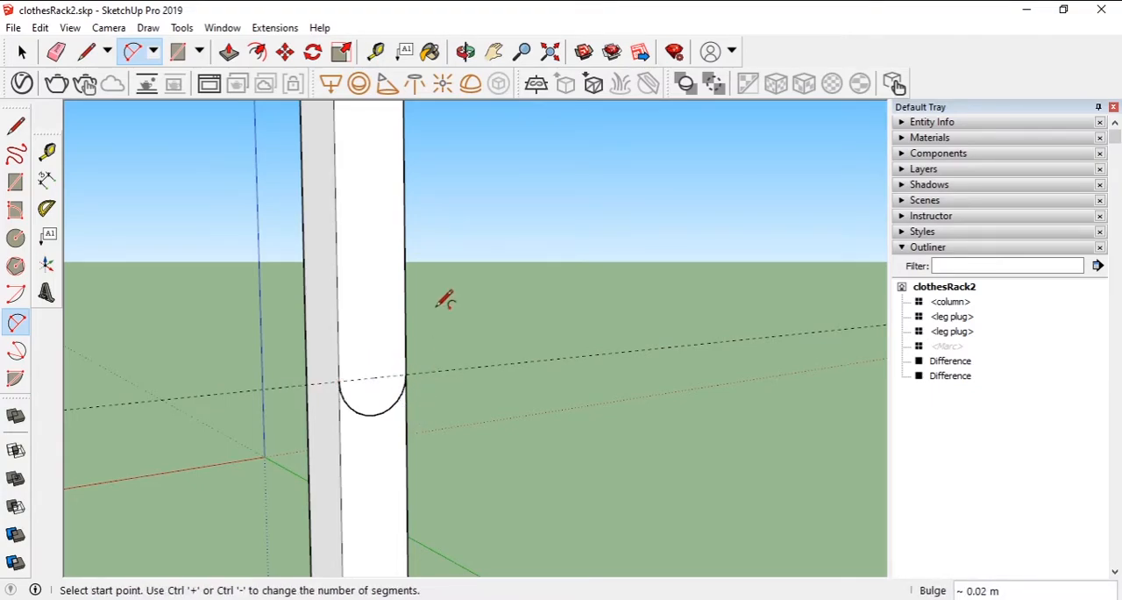
text(t)
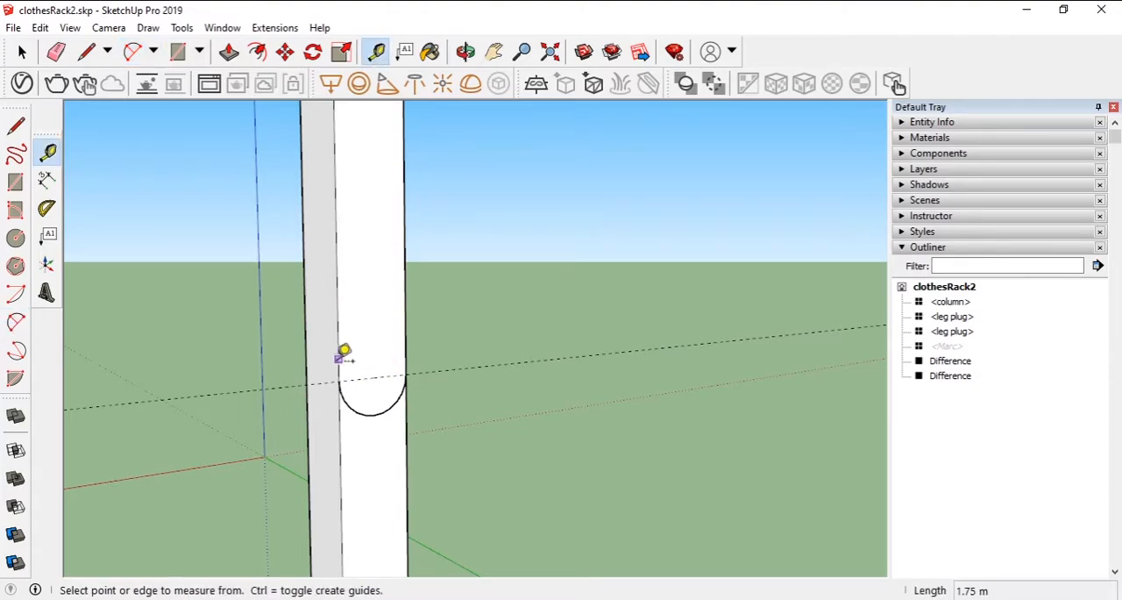
text(2m)
- Place vertical guides 2 mm inside both side edges of the column face carrying the semicircular arc
key(Return)
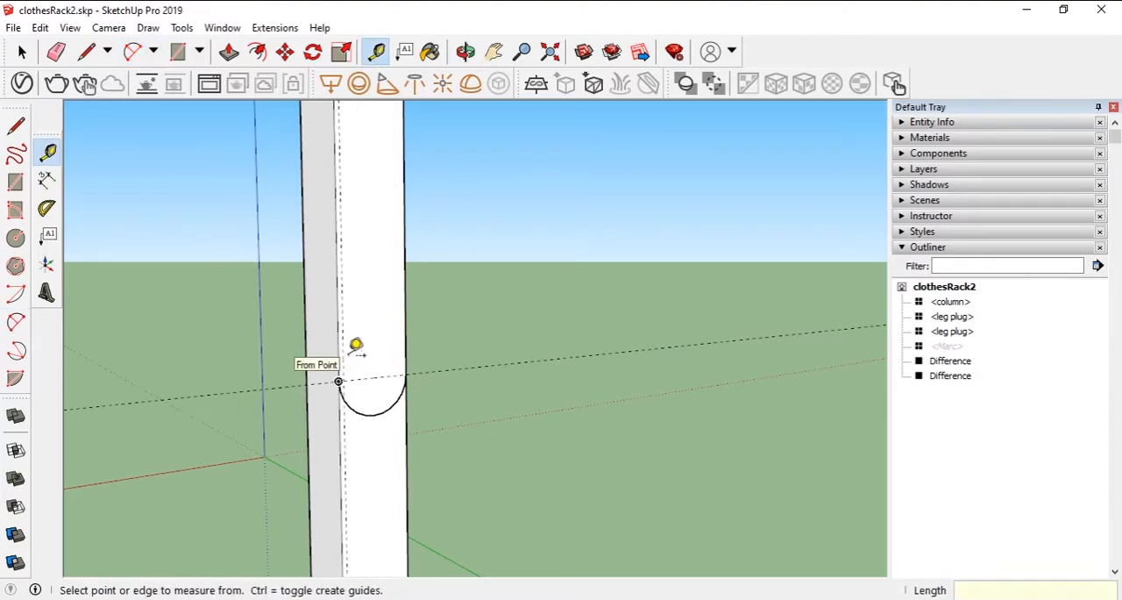
click(405, 330)
click(394, 327)
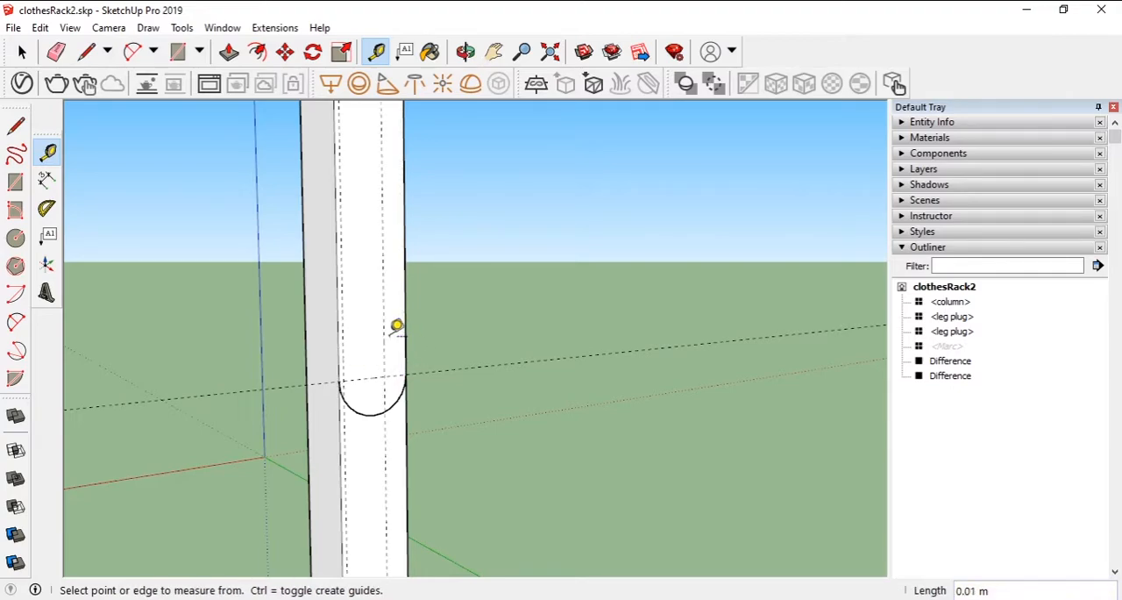
- Draw a smaller downward arc between the two inset guides, inside the first arc, with a bulge of about 0.01 m
click(335, 369)
click(445, 360)
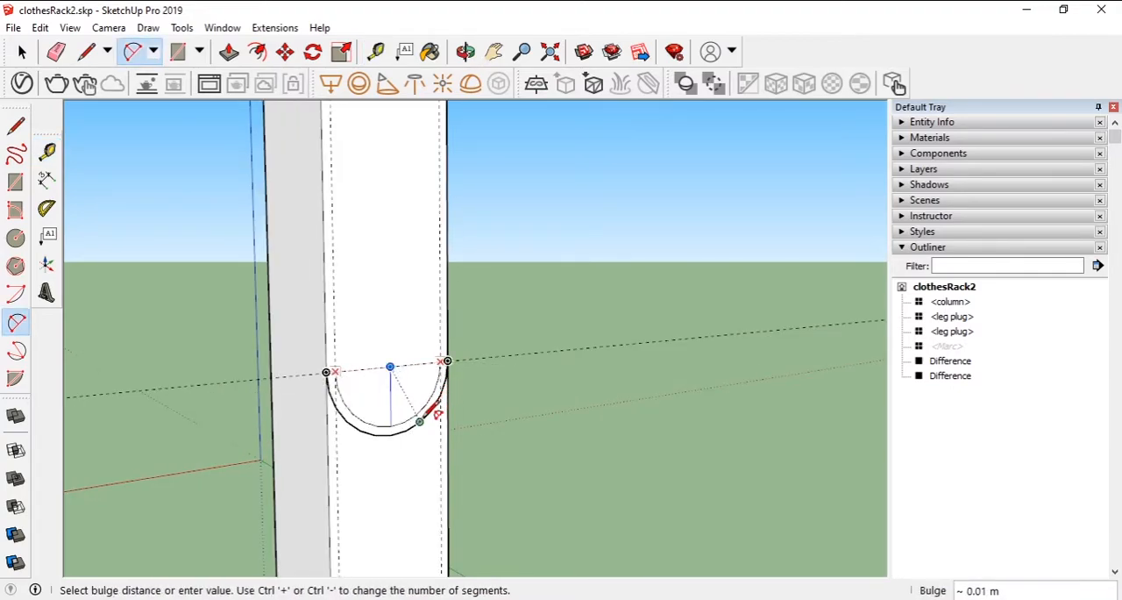
click(436, 412)
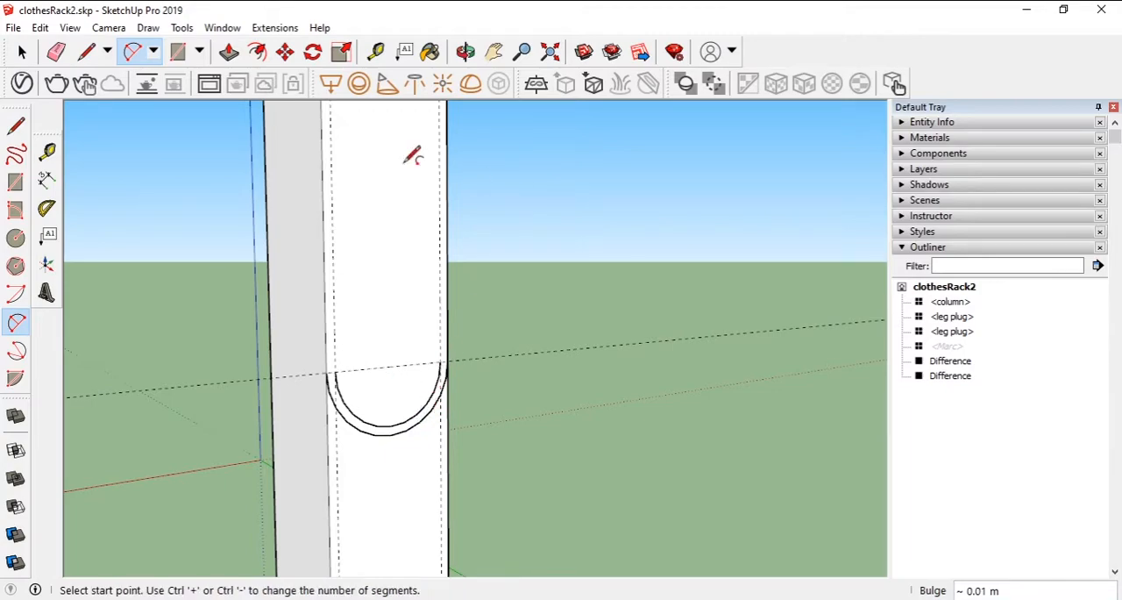
scroll(473, 420, up, 3)
scroll(263, 343, up, 1)
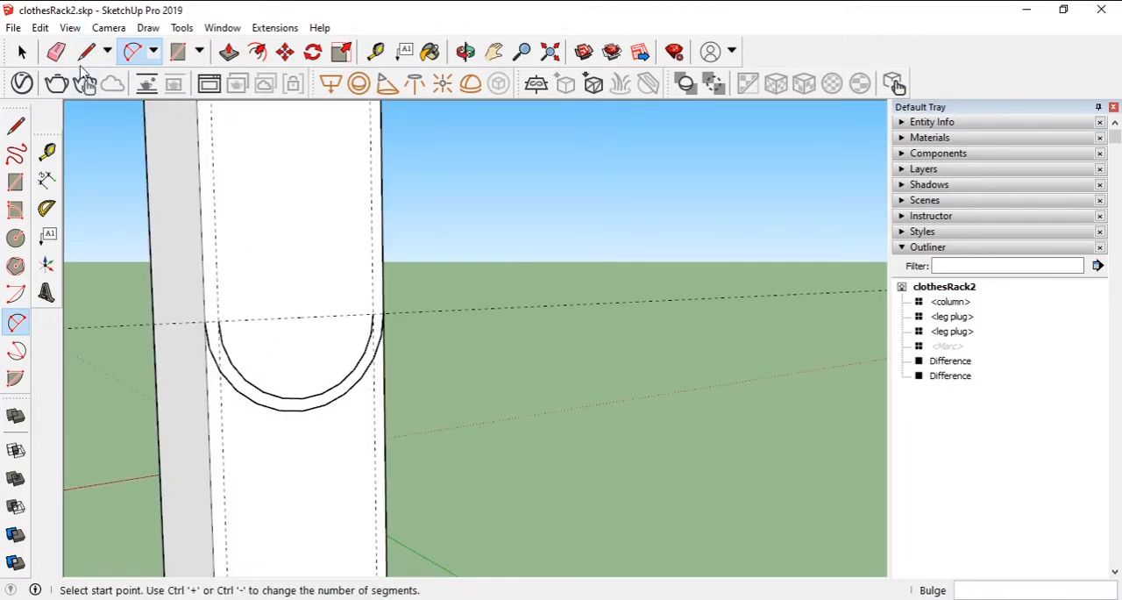
- Close the open ends between the two arcs with a straight line and pull the curved strip about 0.05 m out of the column
key(l)
click(204, 321)
click(383, 313)
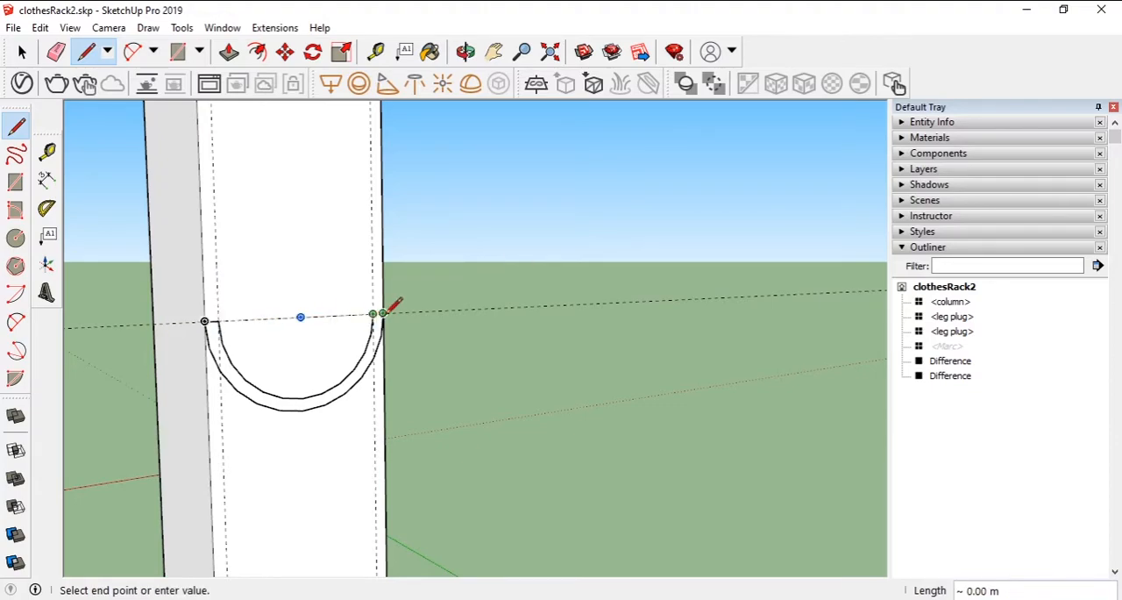
click(383, 313)
key(p)
click(346, 386)
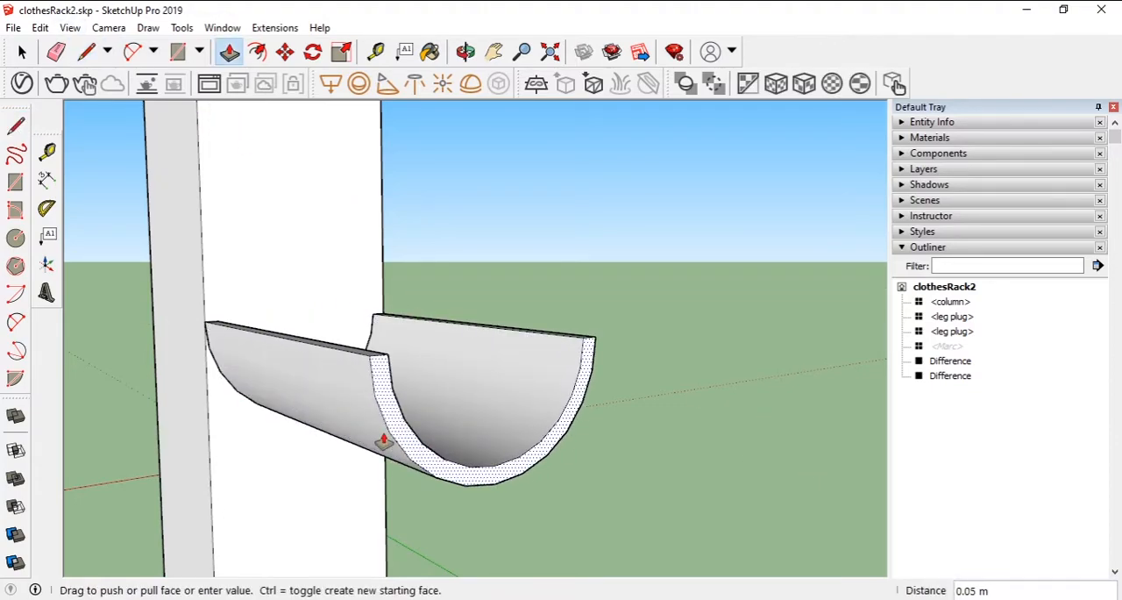
click(379, 436)
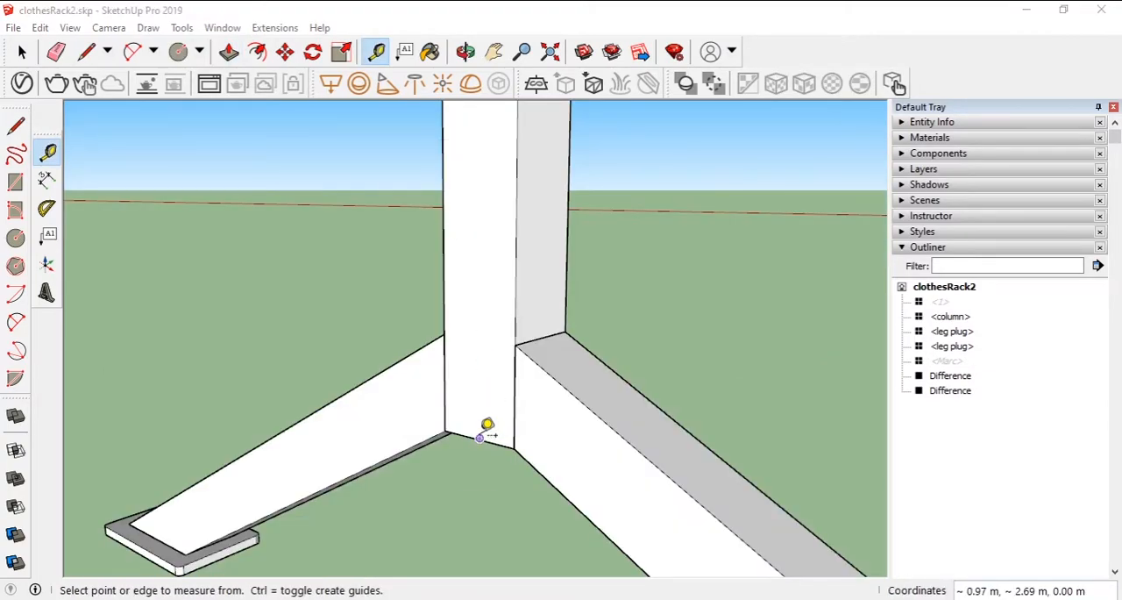
- Draw a 30 mm by 96 mm rectangle on the column face, starting from its bottom corner between the legs
scroll(493, 451, up, 3)
middle_drag(497, 406, 523, 302)
scroll(530, 353, up, 5)
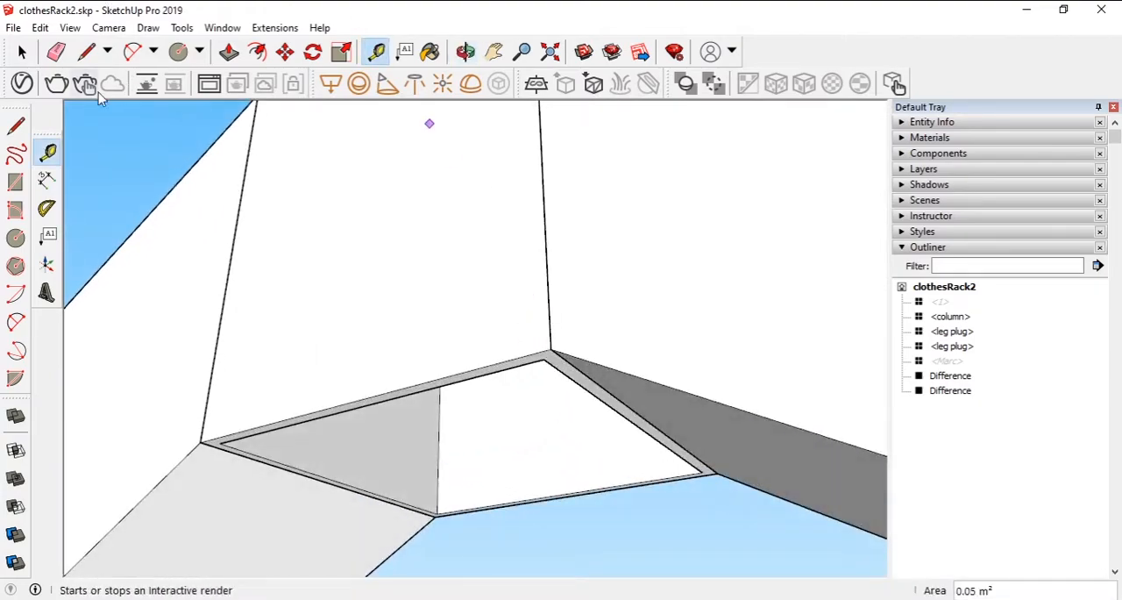
click(199, 50)
click(193, 77)
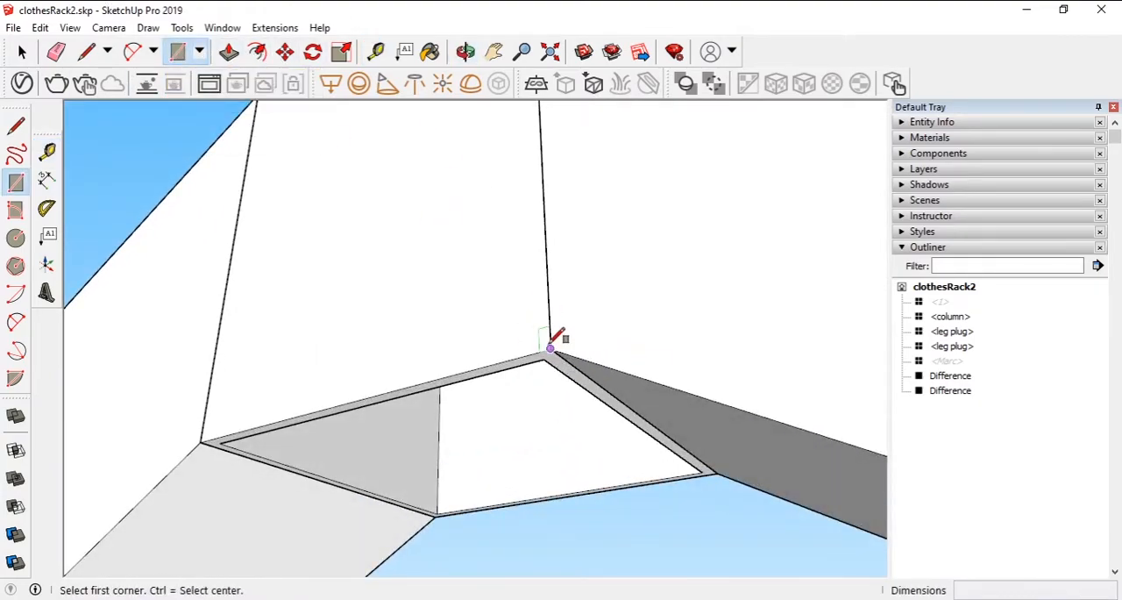
click(550, 348)
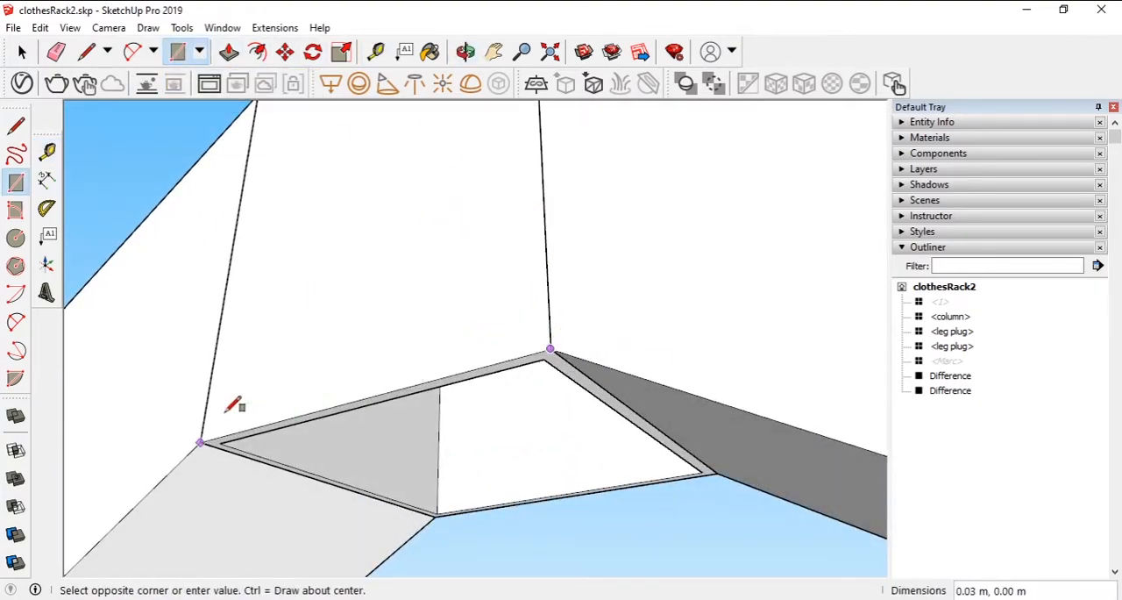
click(247, 163)
text(30mm,96)
text(mm)
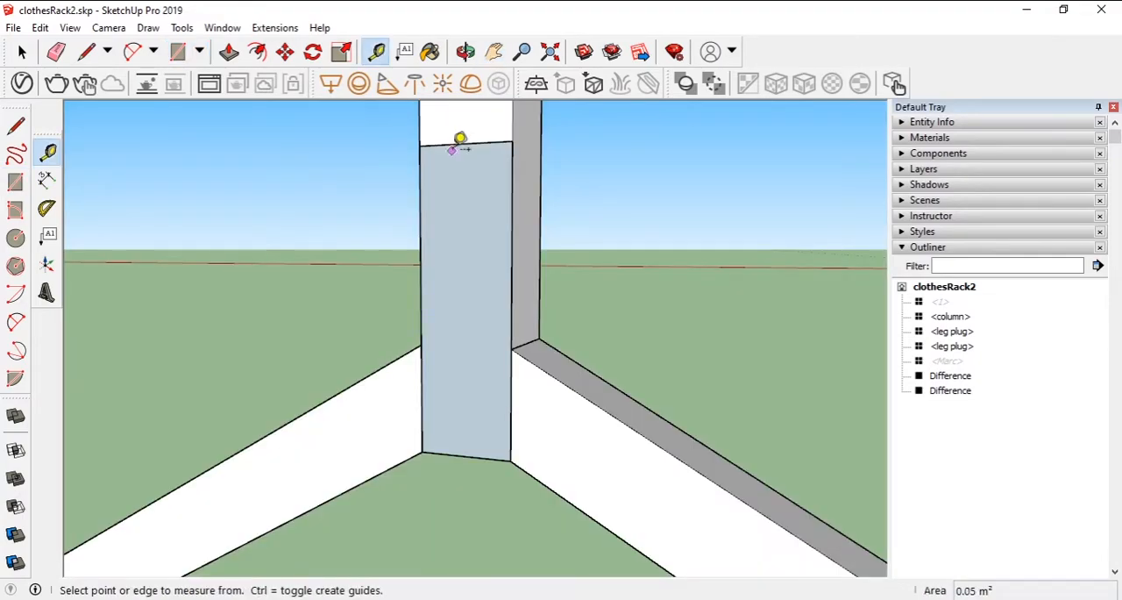
- Place guides 15 mm inside the rectangle's upper and lower edges and a vertical guide 15 mm from its side edge
click(456, 143)
click(476, 224)
click(450, 453)
click(481, 333)
text(15mm)
key(Return)
click(512, 303)
click(449, 301)
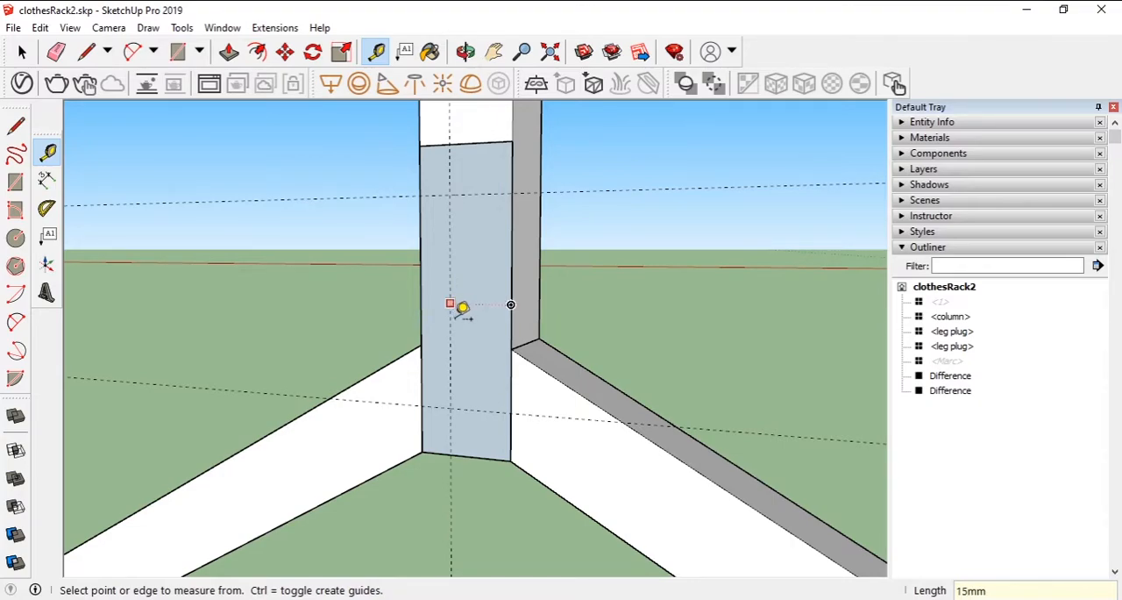
- Draw two circular holes of 4 mm radius in the rectangle where the guides cross
click(199, 51)
click(202, 115)
click(465, 194)
click(488, 171)
text(4m)
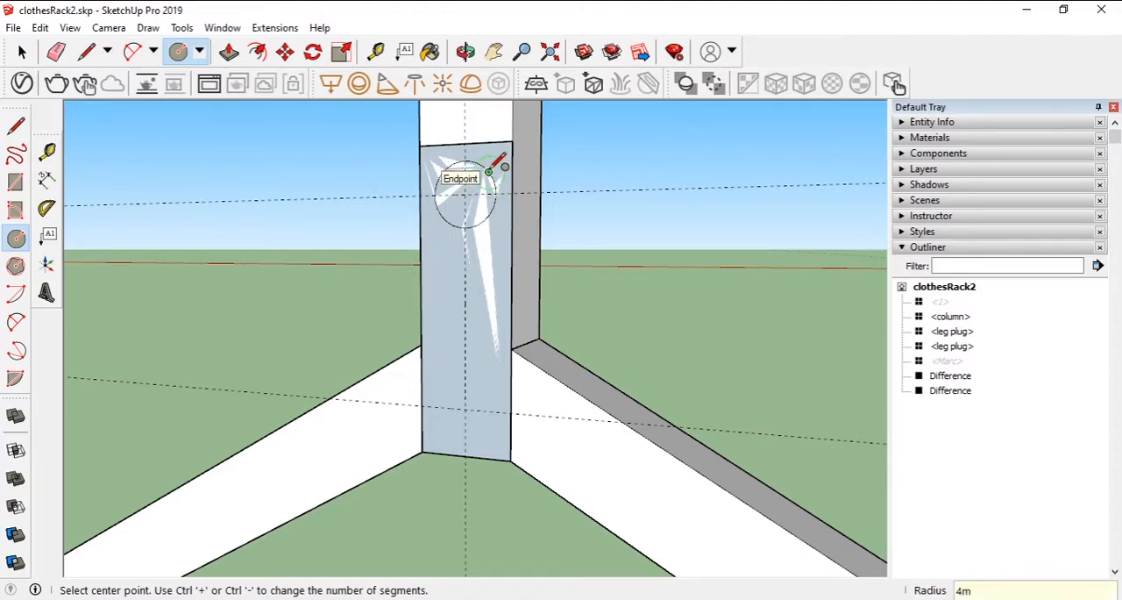
text(m)
key(Return)
click(464, 410)
click(482, 369)
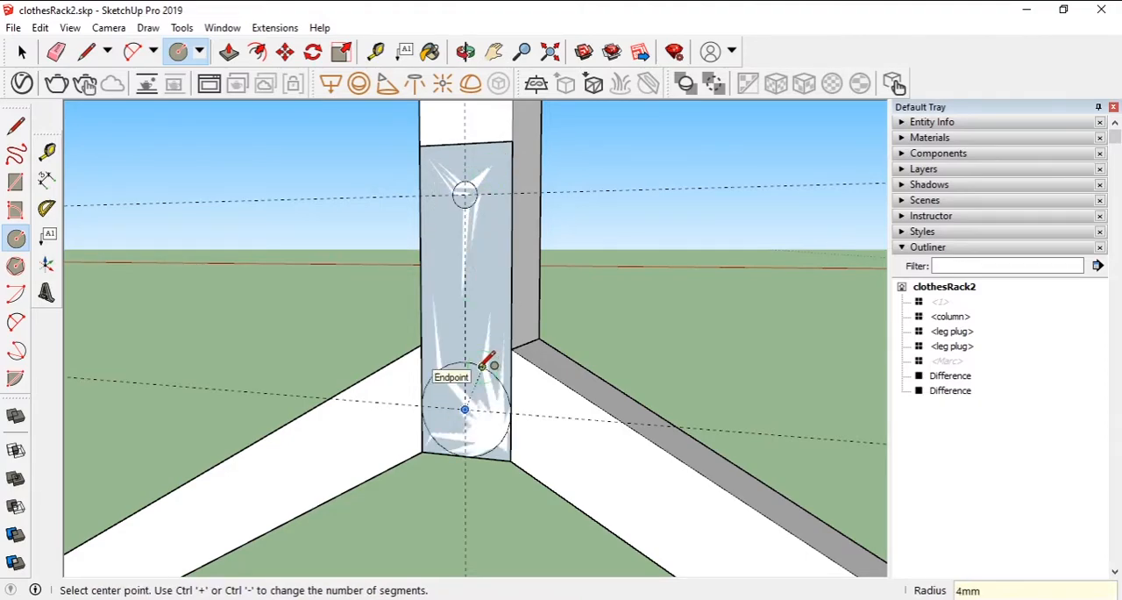
key(Return)
click(22, 52)
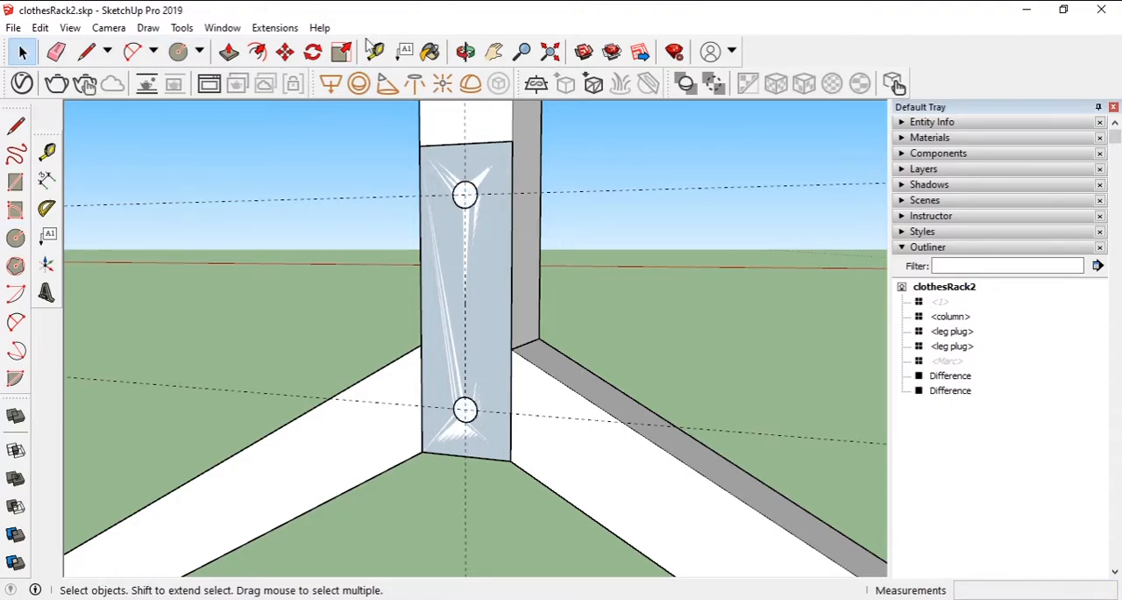
- Pull the rectangle with the two holes out to a 3 mm thick plate
click(229, 52)
click(444, 242)
click(383, 239)
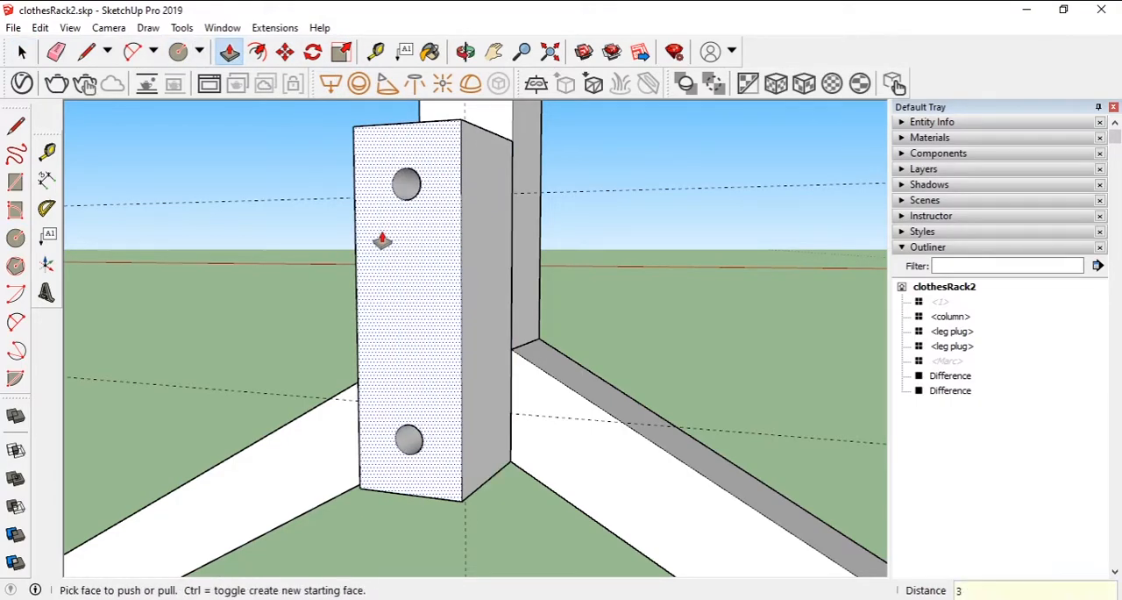
text(4mm)
key(Return)
middle_drag(597, 293, 541, 250)
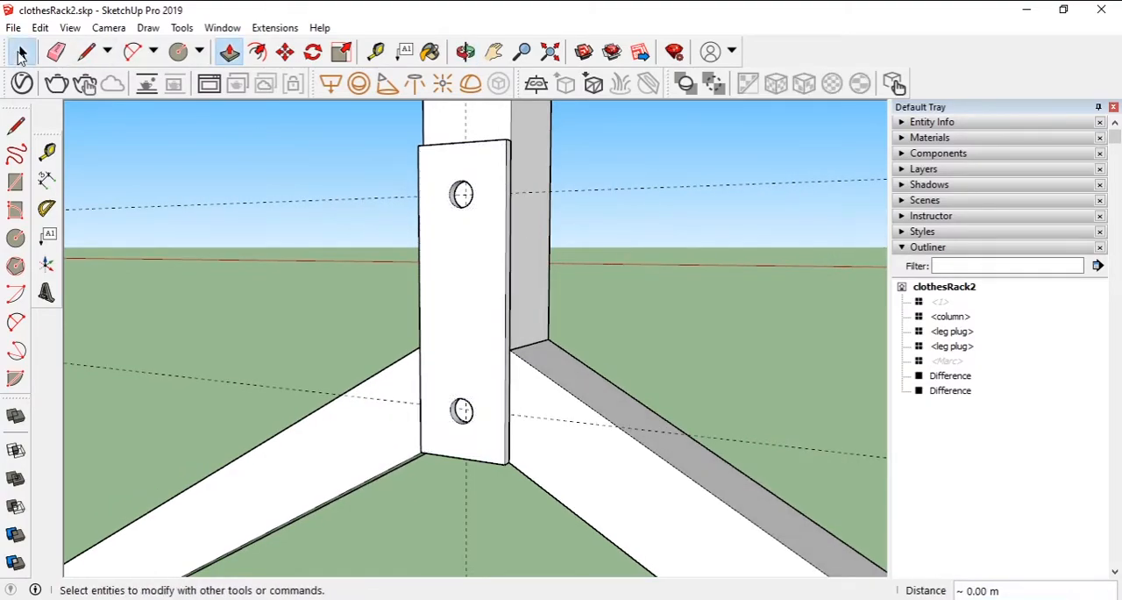
- Turn the entire perforated plate into a component with the default name
click(21, 52)
triple_click(482, 260)
key(g)
key(Return)
- Hide the adjoining leg and the perforated plate to expose the lower column face
right_click(605, 473)
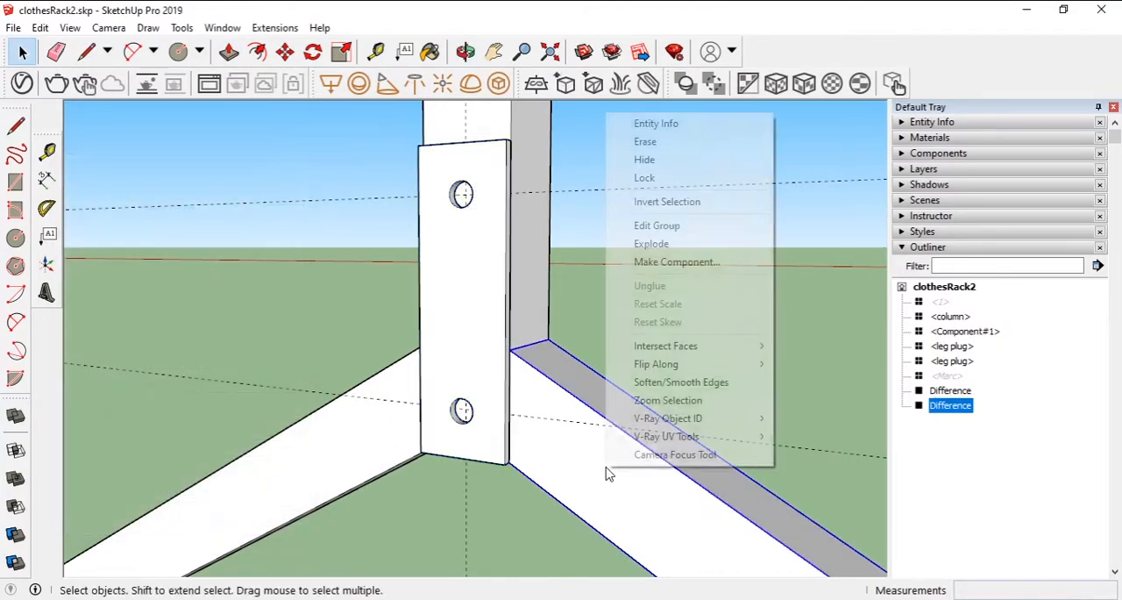
click(645, 160)
right_click(495, 289)
click(534, 167)
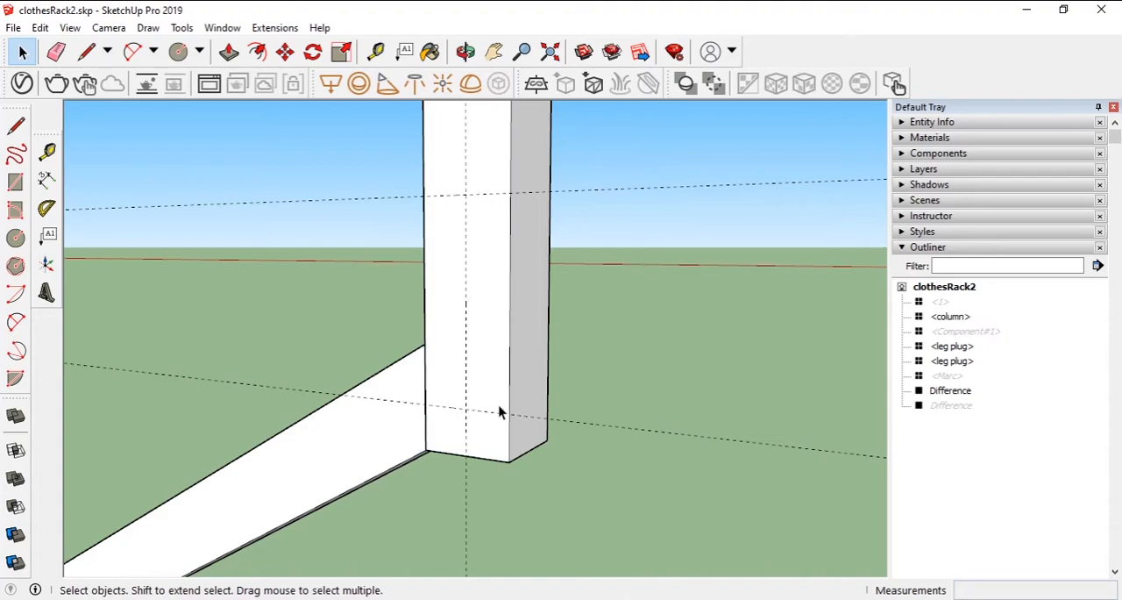
- Draw two circles of 4 mm radius on the lower column face at the guide crossings
click(228, 51)
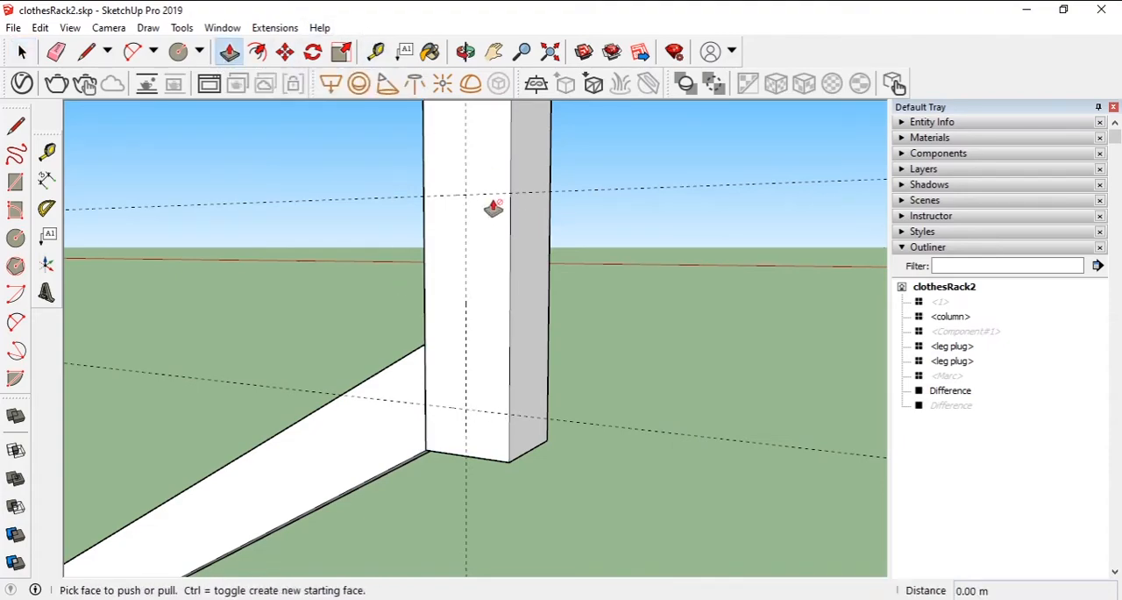
click(177, 53)
click(467, 194)
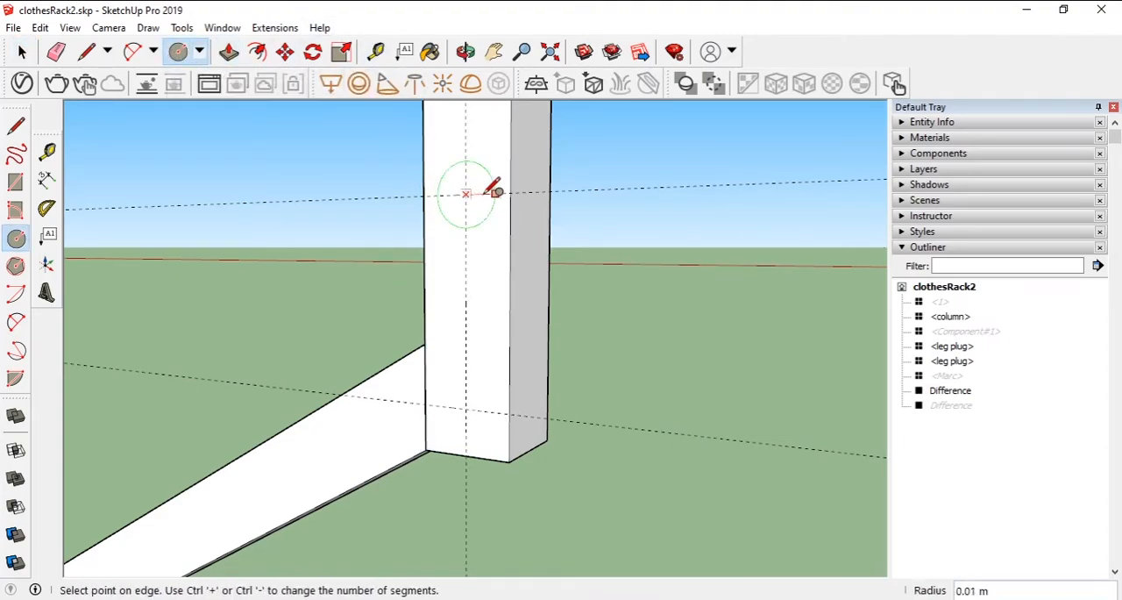
text(4mm)
key(Return)
click(466, 407)
click(481, 385)
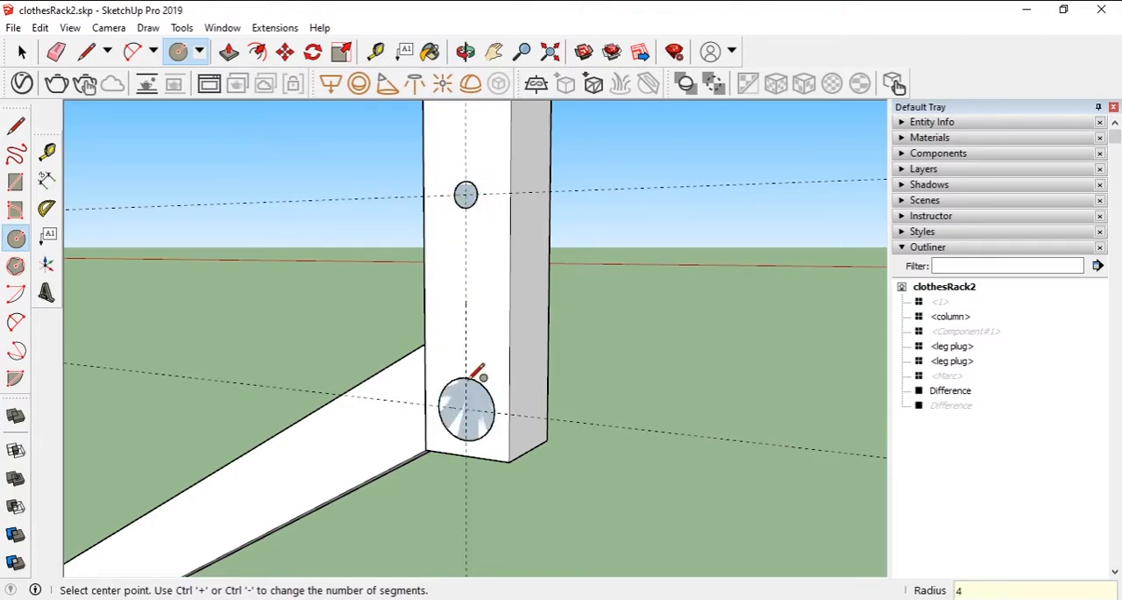
key(Return)
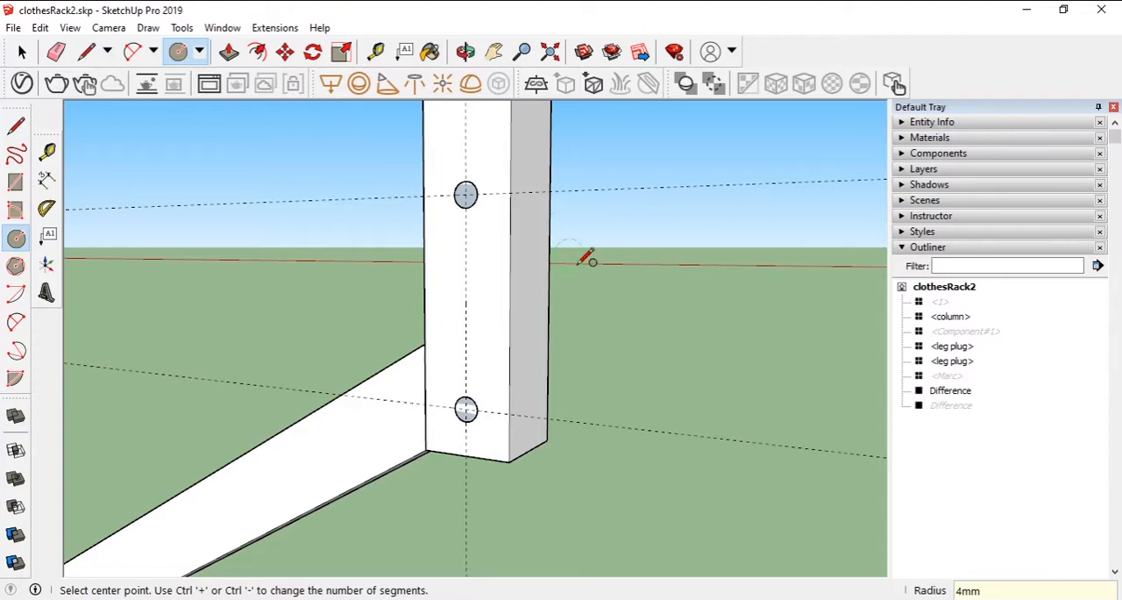
- Push both circles through the column to its far side to form two cylinders
middle_drag(581, 248, 450, 270)
click(229, 51)
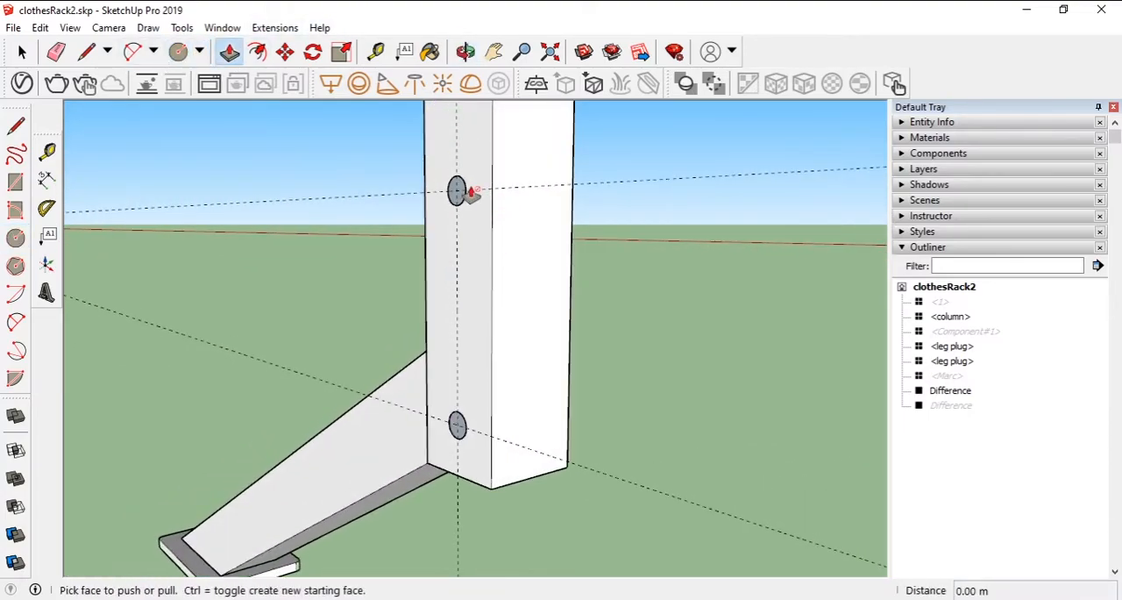
click(456, 191)
click(571, 240)
click(460, 427)
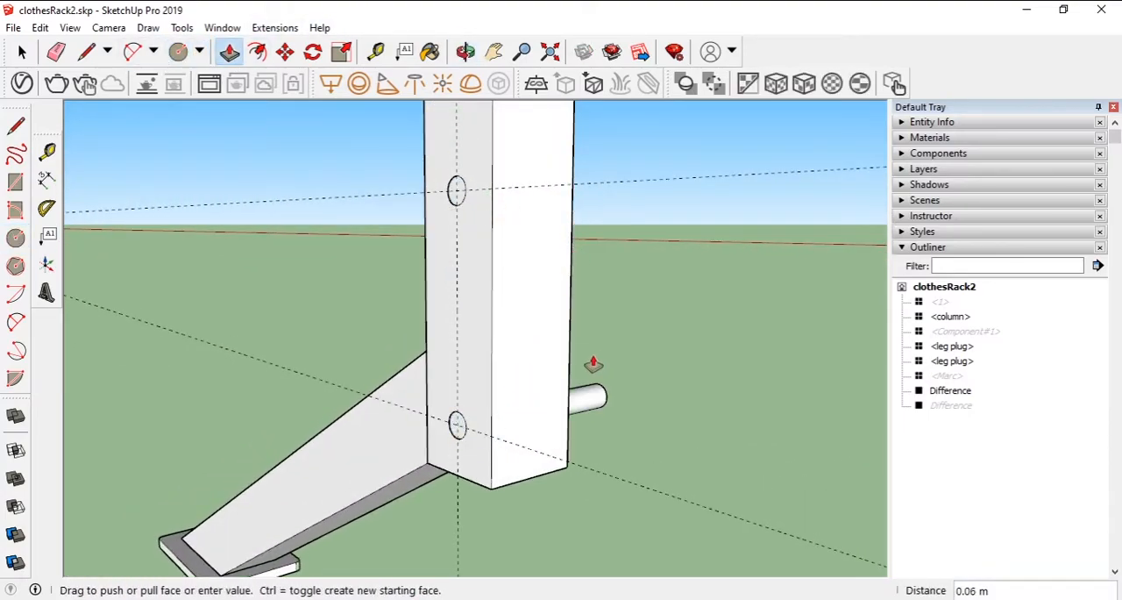
click(568, 442)
- Turn the upper and lower cylinders into separate components with the default names
middle_drag(501, 280, 551, 306)
key(space)
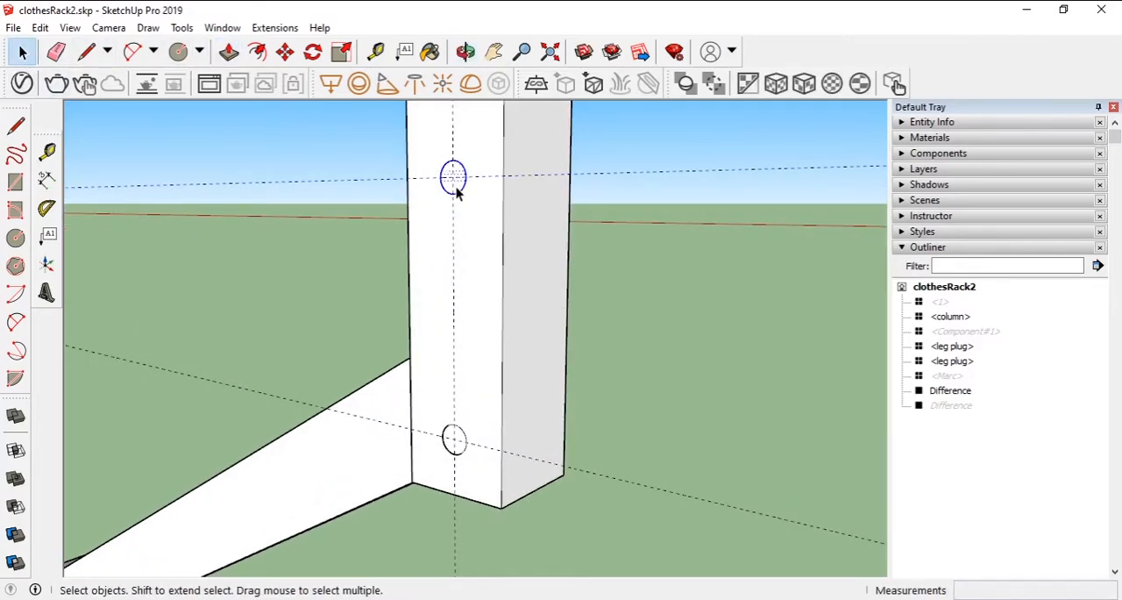
key(g)
key(Return)
click(456, 447)
key(g)
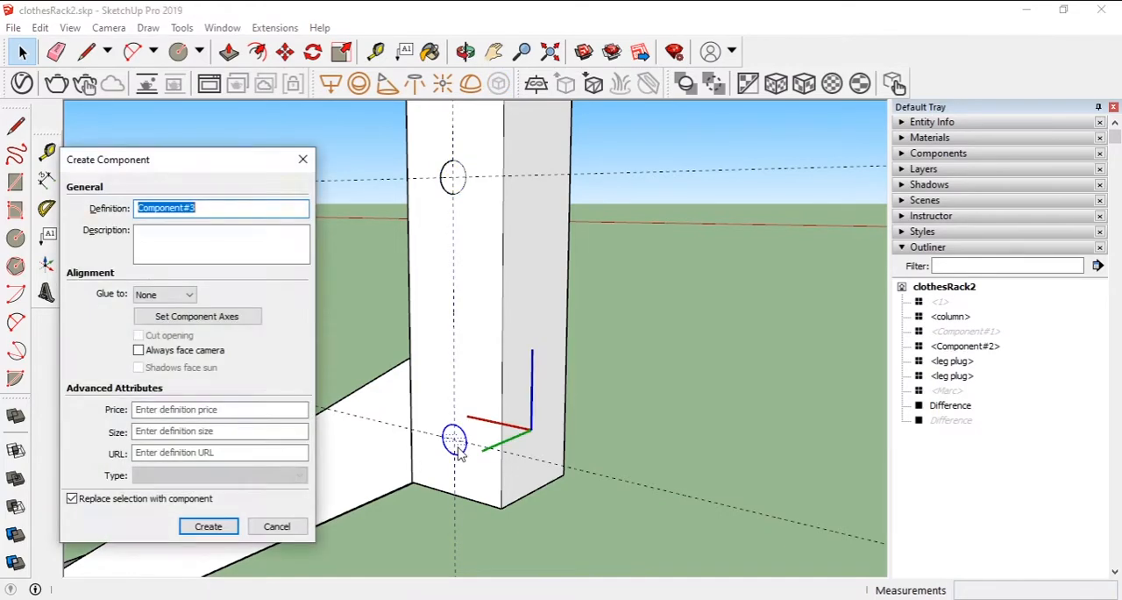
key(Return)
- Subtract the lower and upper cylinders from the column to cut its two bolt holes
click(15, 506)
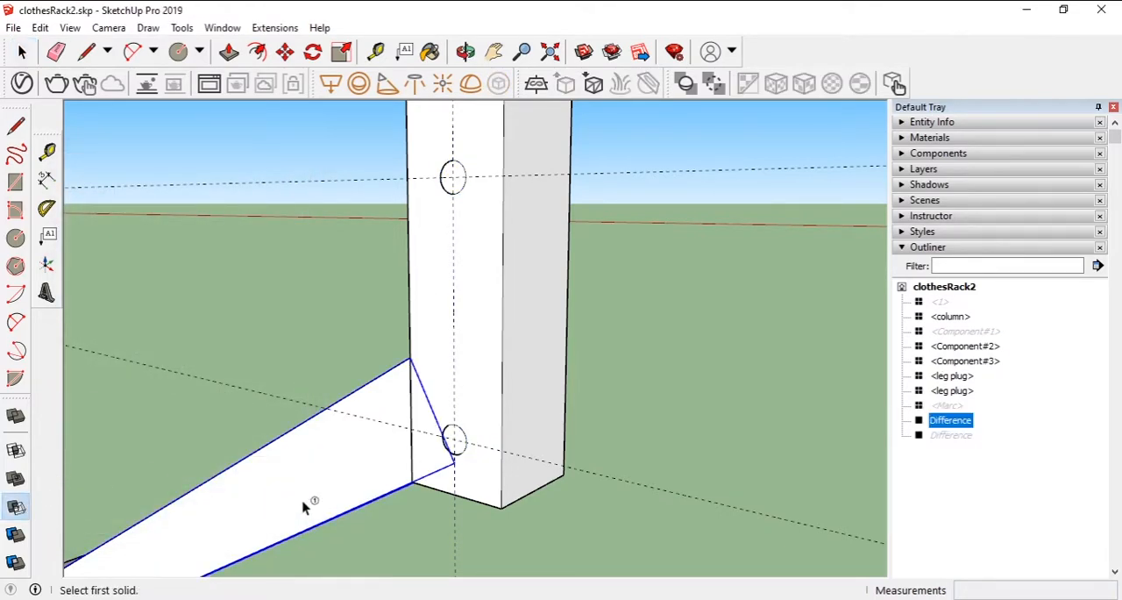
click(454, 438)
click(491, 398)
click(457, 186)
click(576, 253)
click(458, 184)
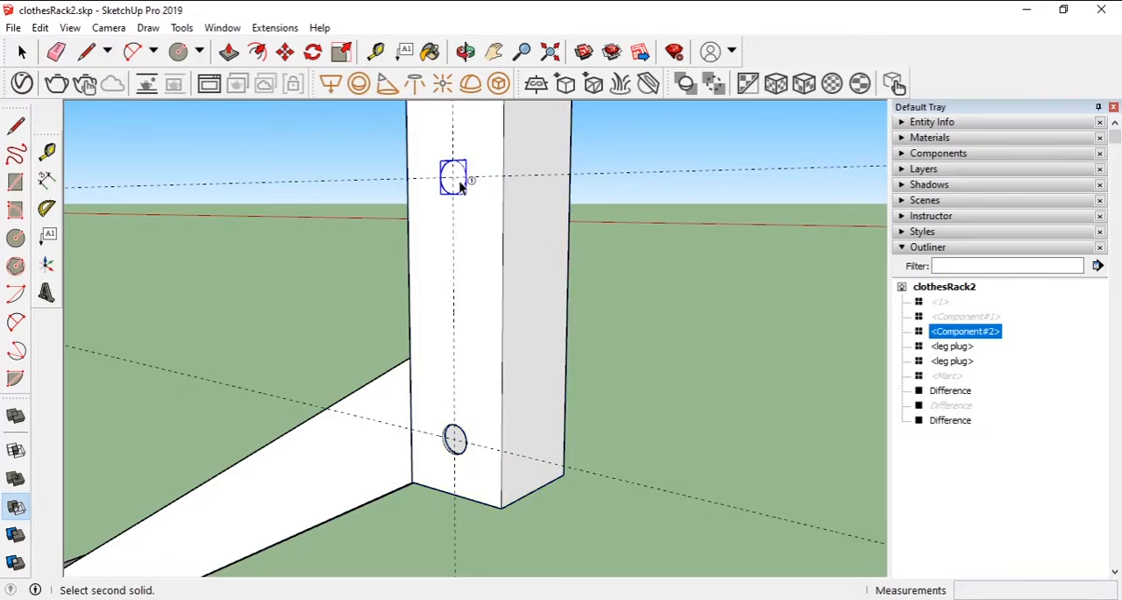
click(497, 261)
middle_drag(649, 296, 672, 351)
key(space)
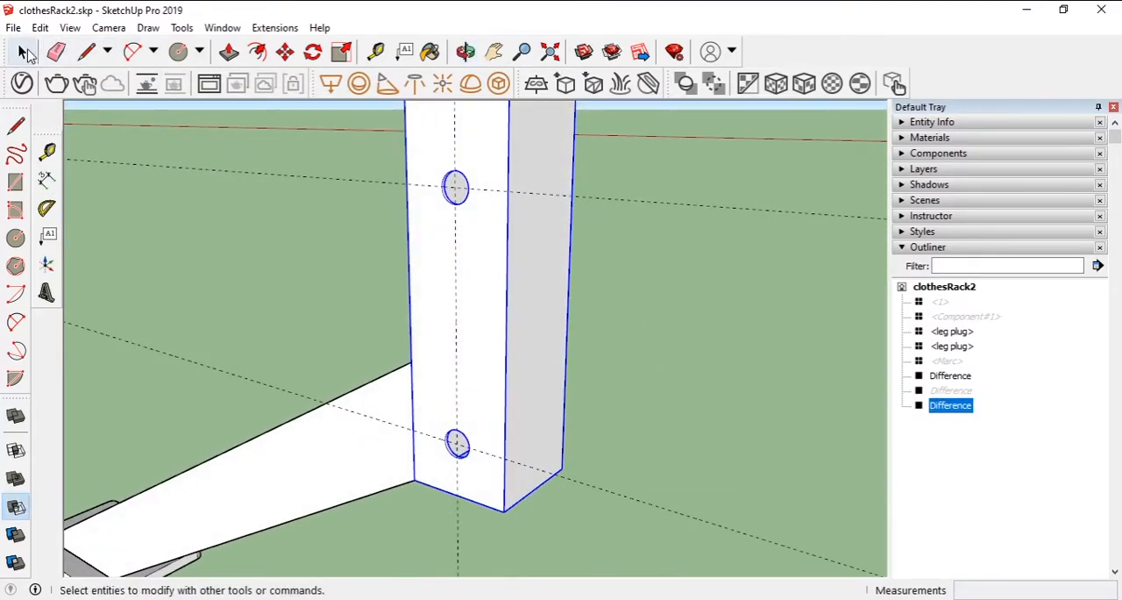
click(324, 309)
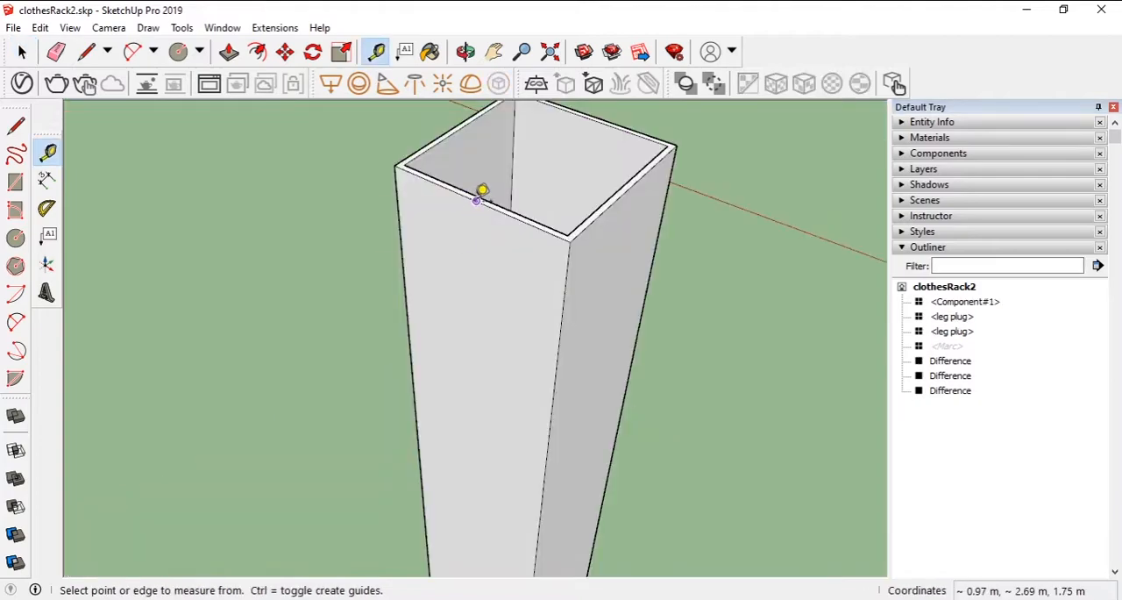
- Place a guide 25 mm below the column's top edge and a vertical guide along the middle of the same face
click(476, 200)
click(470, 317)
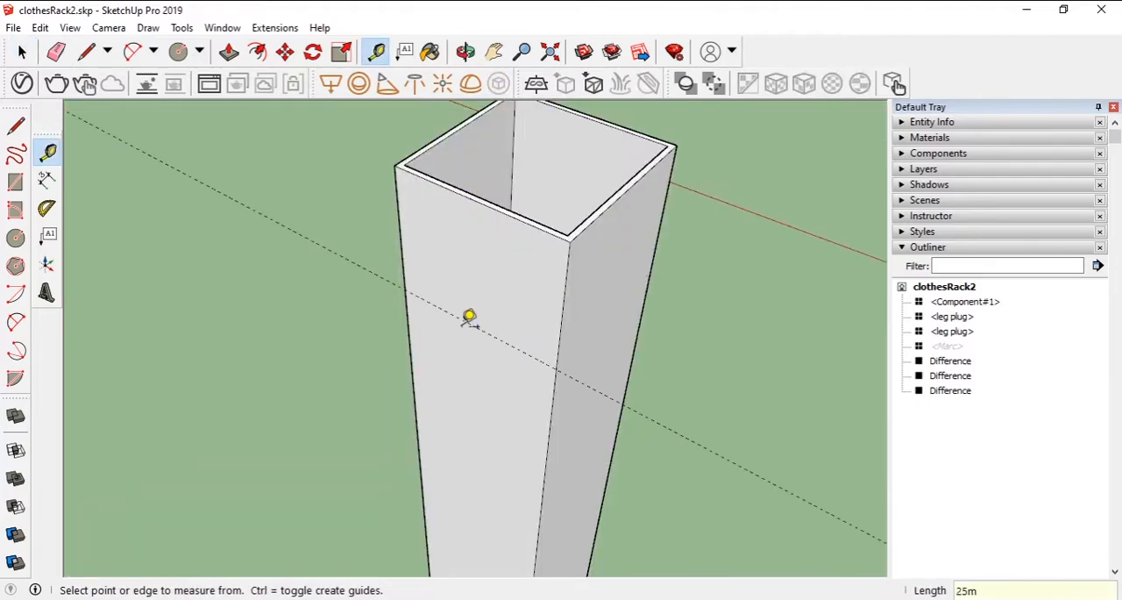
click(563, 307)
click(481, 278)
- Draw a circle of 4 mm radius at the guide crossing near the column's top and push it through the column
key(c)
click(476, 332)
text(4mm)
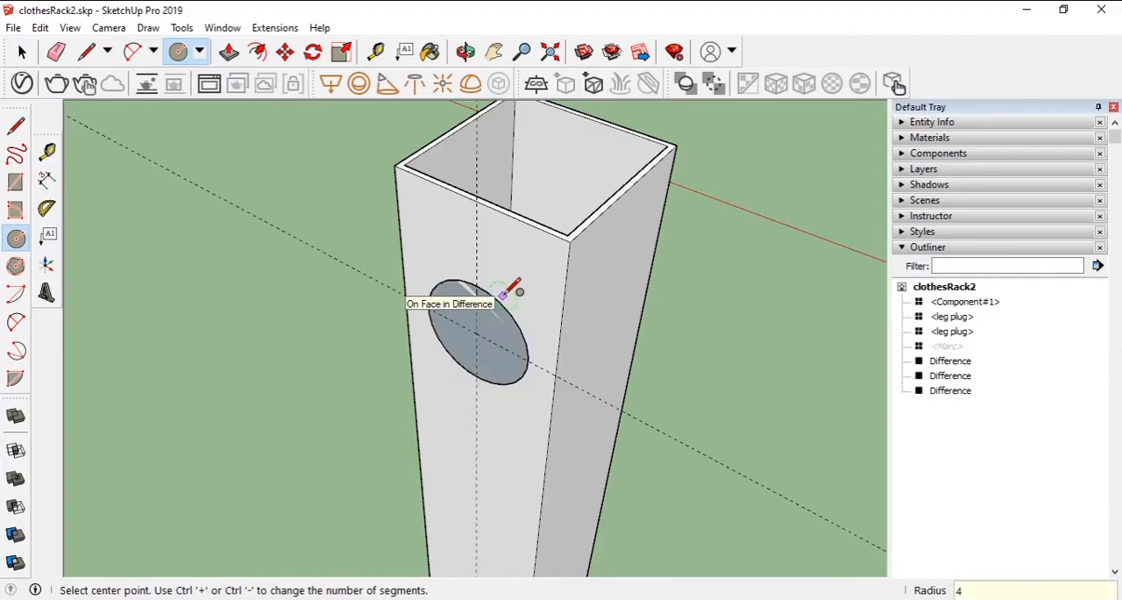
key(Return)
key(p)
click(224, 49)
click(482, 336)
click(649, 288)
- Turn the cylinder near the column's top into a component with the default name and subtract it from the column
click(20, 50)
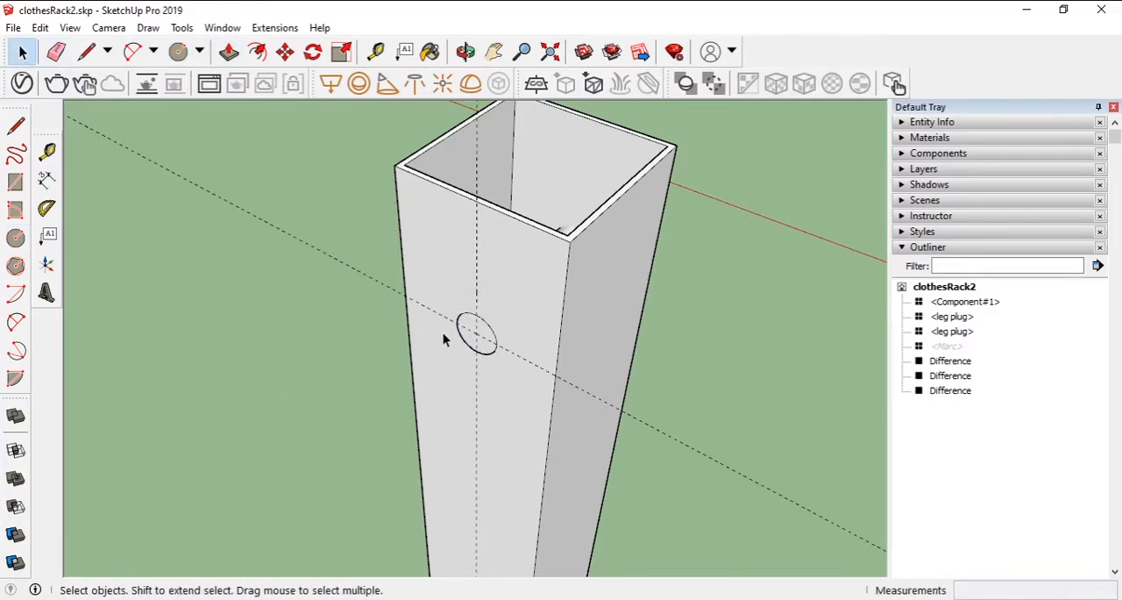
click(488, 351)
key(g)
click(15, 506)
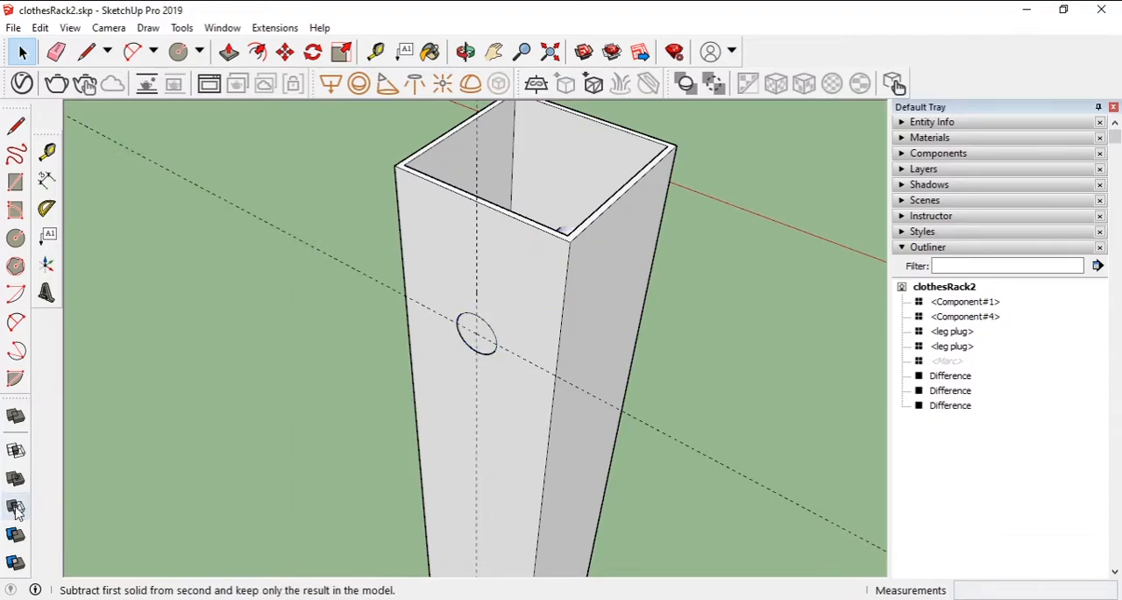
click(476, 333)
click(531, 311)
middle_drag(531, 312, 257, 396)
click(21, 53)
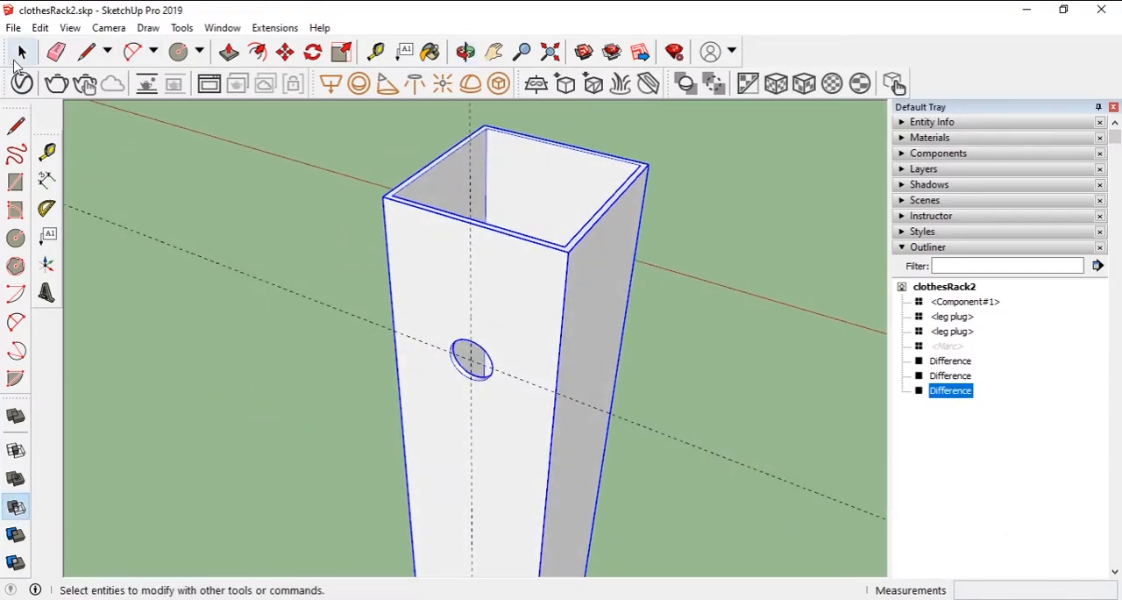
click(728, 430)
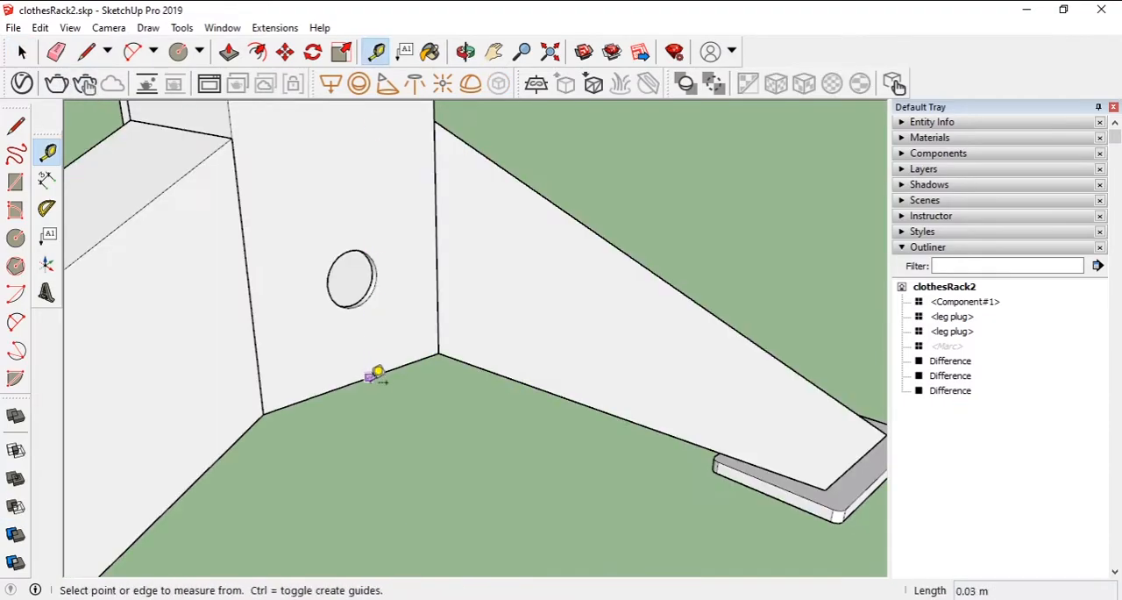
- Place a horizontal and a vertical guide crossing at the centre of the column's lower bolt hole
click(358, 380)
click(353, 277)
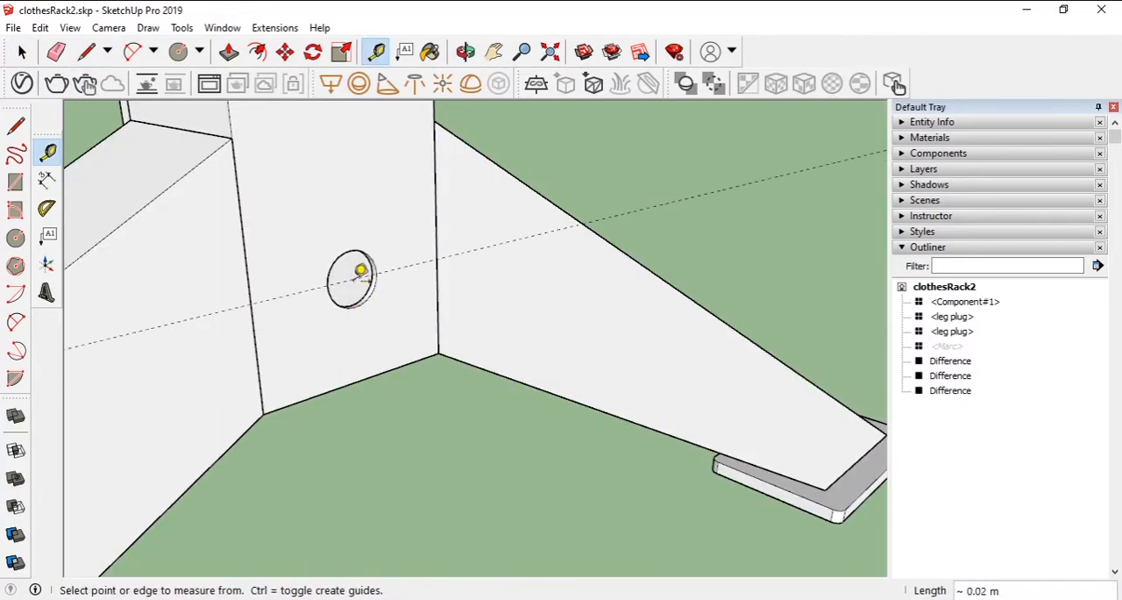
click(248, 263)
click(351, 277)
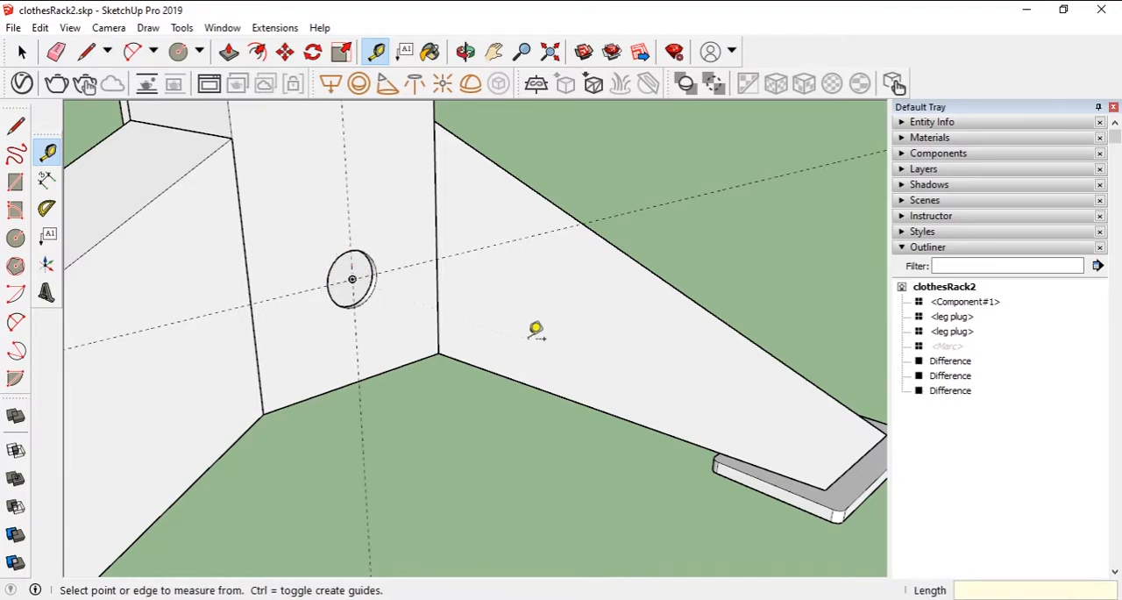
- Paste the copied bolt with its insertion point at the centre of the column's lower hole
key(ctrl+v)
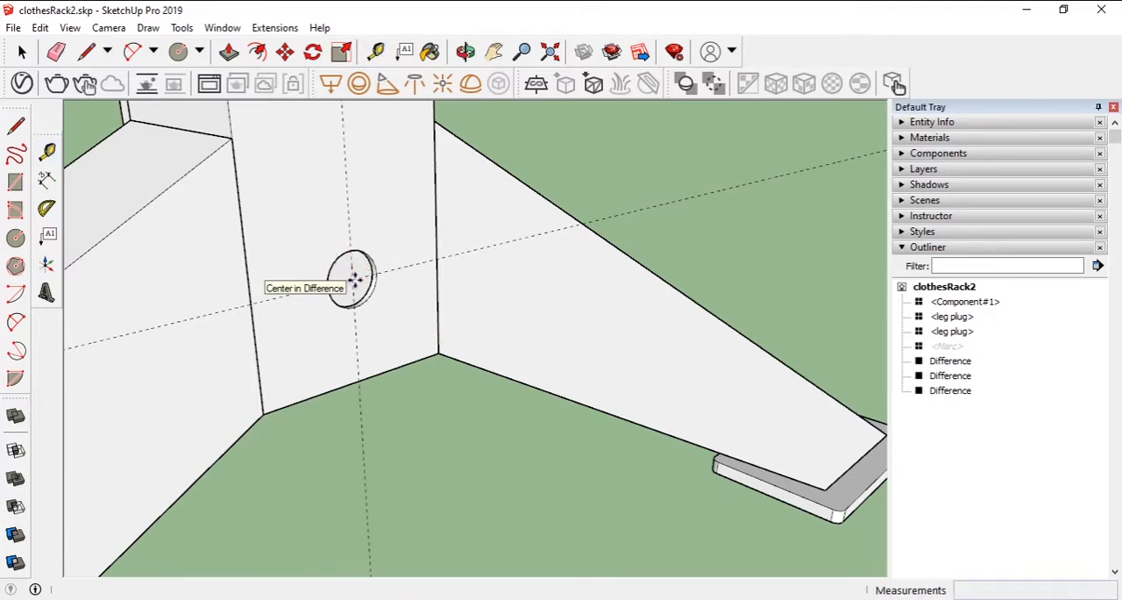
click(353, 277)
mouse_move(365, 325)
middle_down()
mouse_move(410, 325)
mouse_move(369, 336)
mouse_move(378, 337)
middle_up()
key(m)
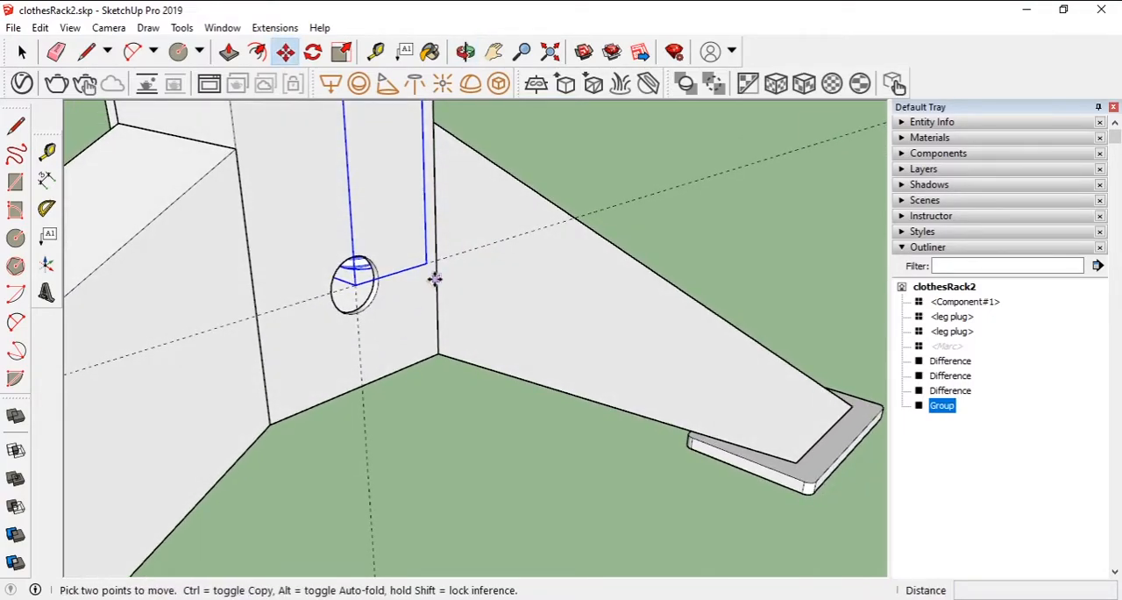
- Rotate the bolt about the lower hole's centre until it lies horizontal with its head facing away from the column
scroll(434, 279, down, 3)
scroll(456, 224, down, 3)
scroll(431, 161, up, 2)
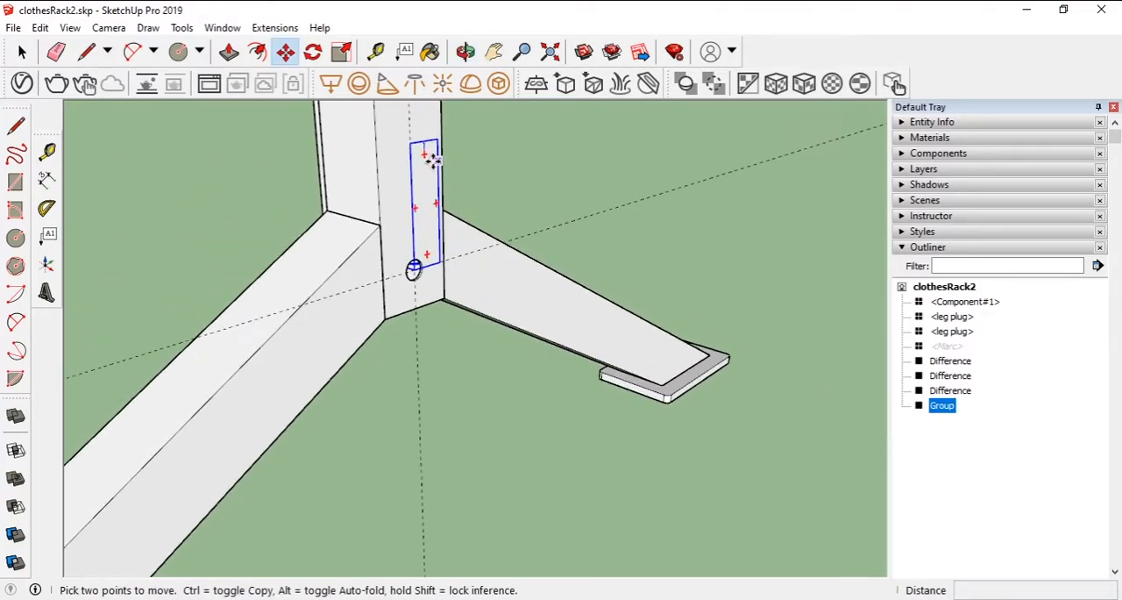
click(310, 58)
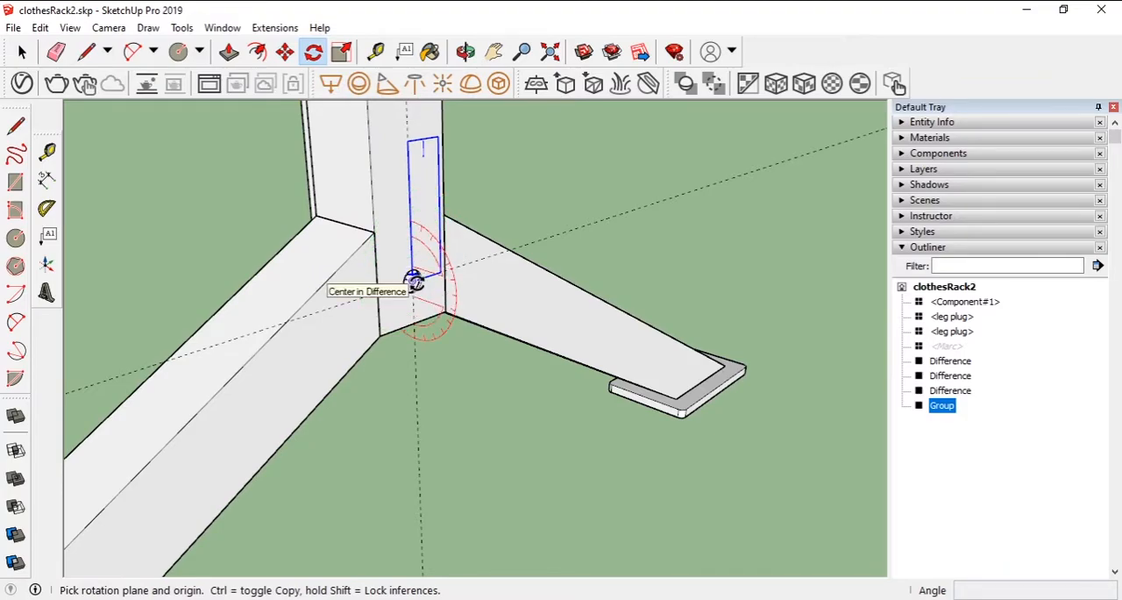
drag(413, 282, 451, 309)
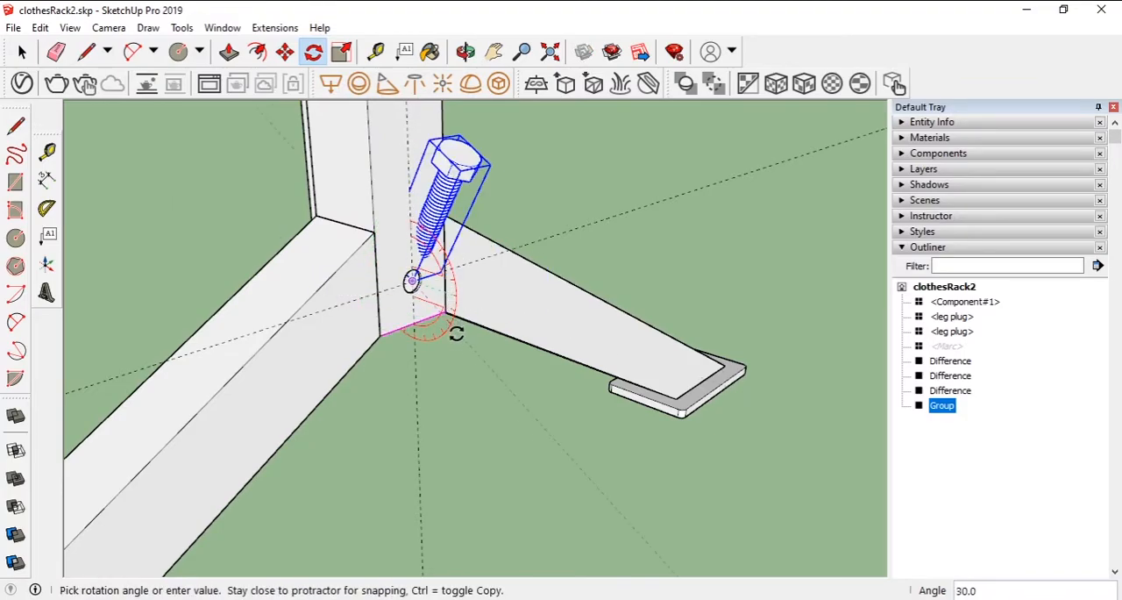
click(417, 346)
scroll(321, 318, up, 4)
- Move the bolt by its head's centre onto the lower hole's centre, and shift it 5 mm along the hole's axis
key(m)
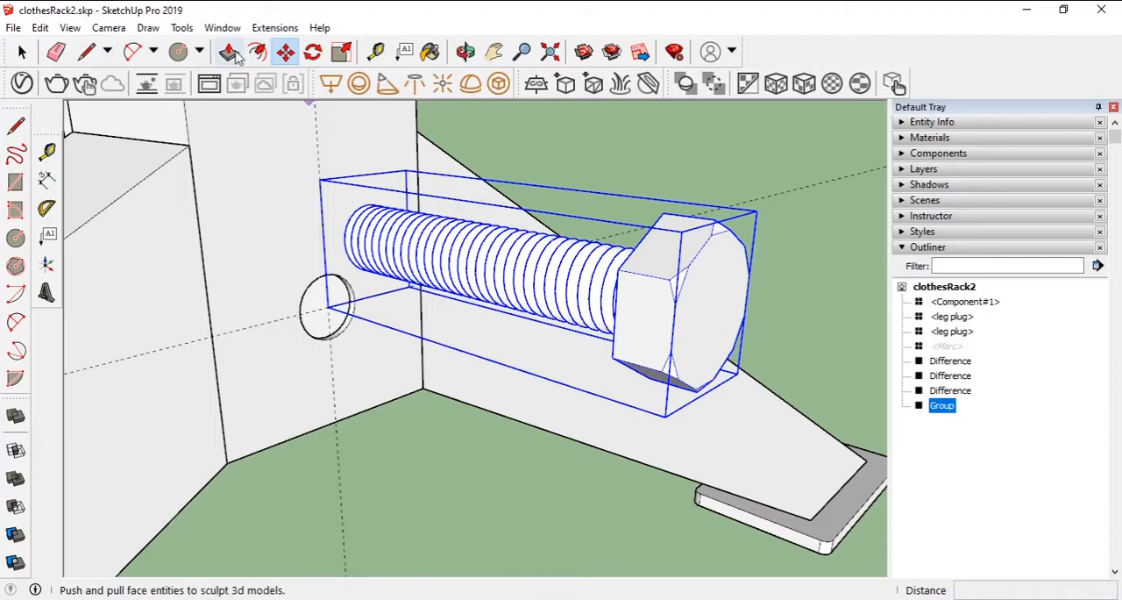
middle_drag(714, 309, 676, 327)
click(681, 314)
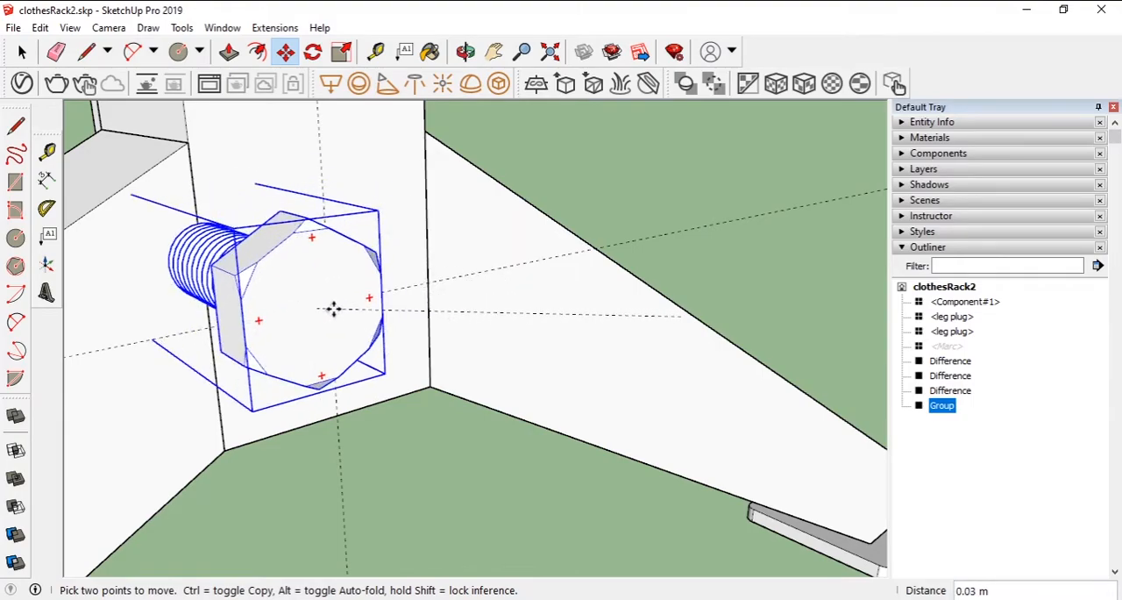
click(330, 300)
middle_drag(333, 363, 388, 368)
click(373, 293)
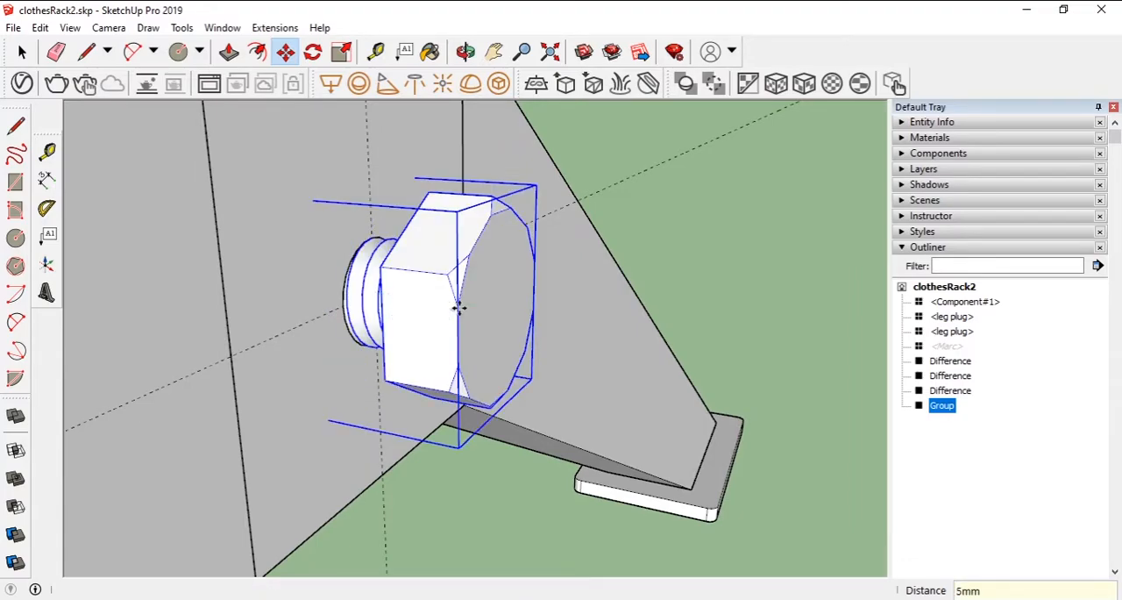
- Place a vertical guide 15 mm from the column's side edge on the face opposite the bolt head
key(t)
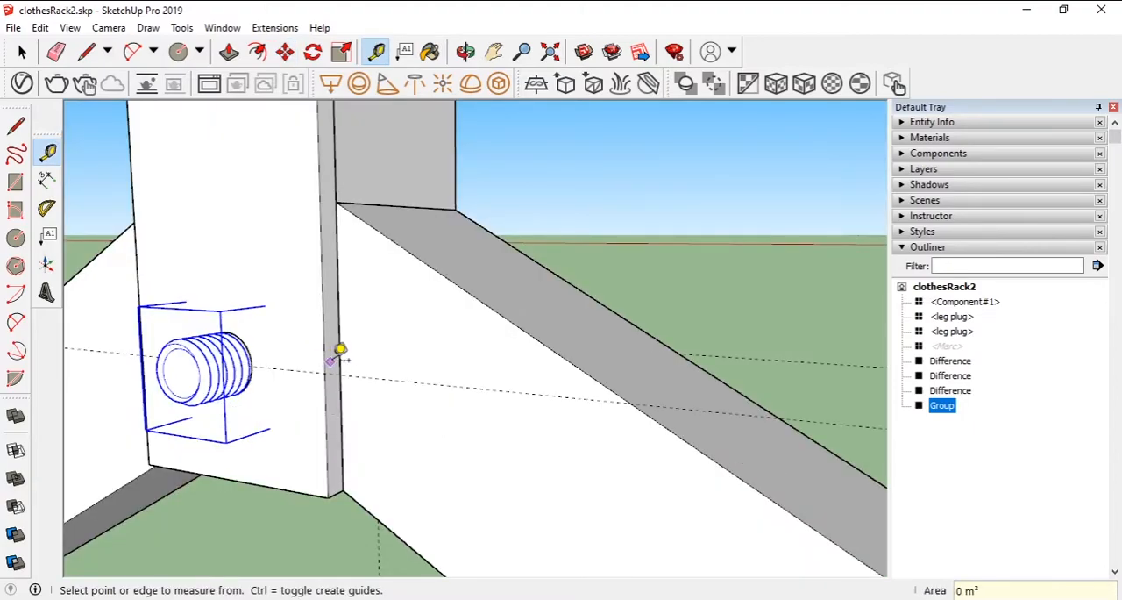
middle_drag(326, 341, 278, 325)
click(308, 359)
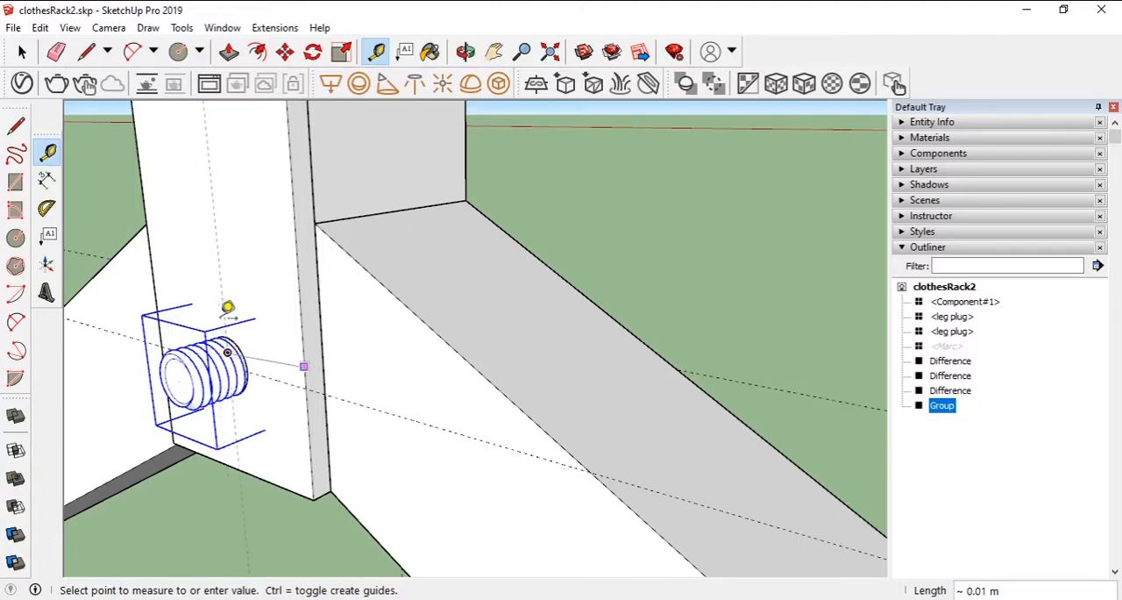
key(Escape)
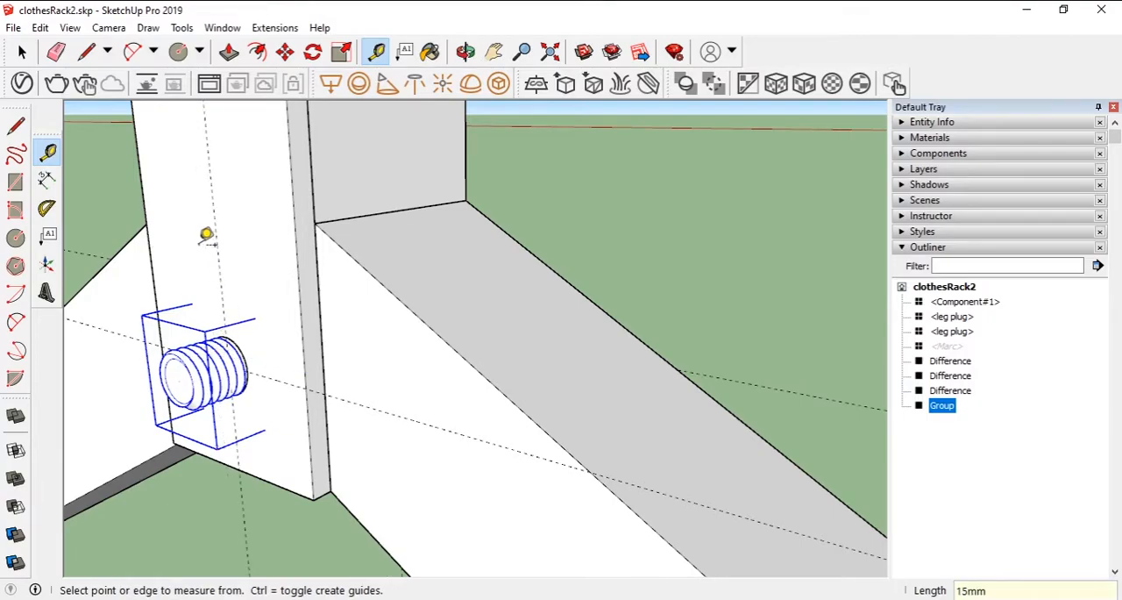
- Hide the bolt in the lower hole
key(space)
right_click(203, 368)
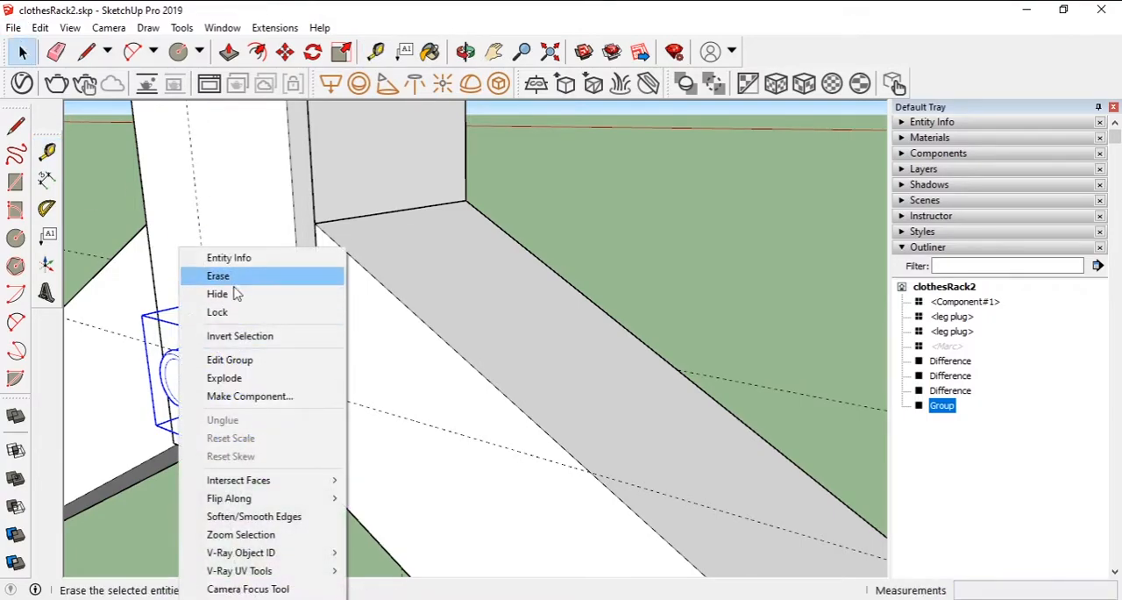
click(293, 277)
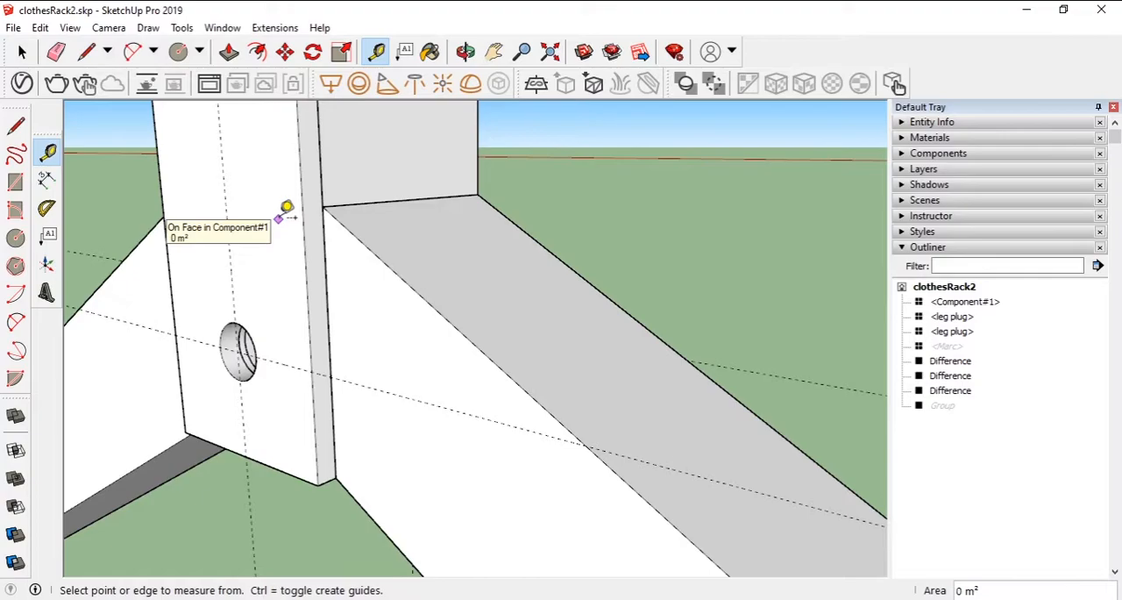
- Paste the copied nut at the centre of the lower hole on the face opposite the bolt head
key(ctrl+v)
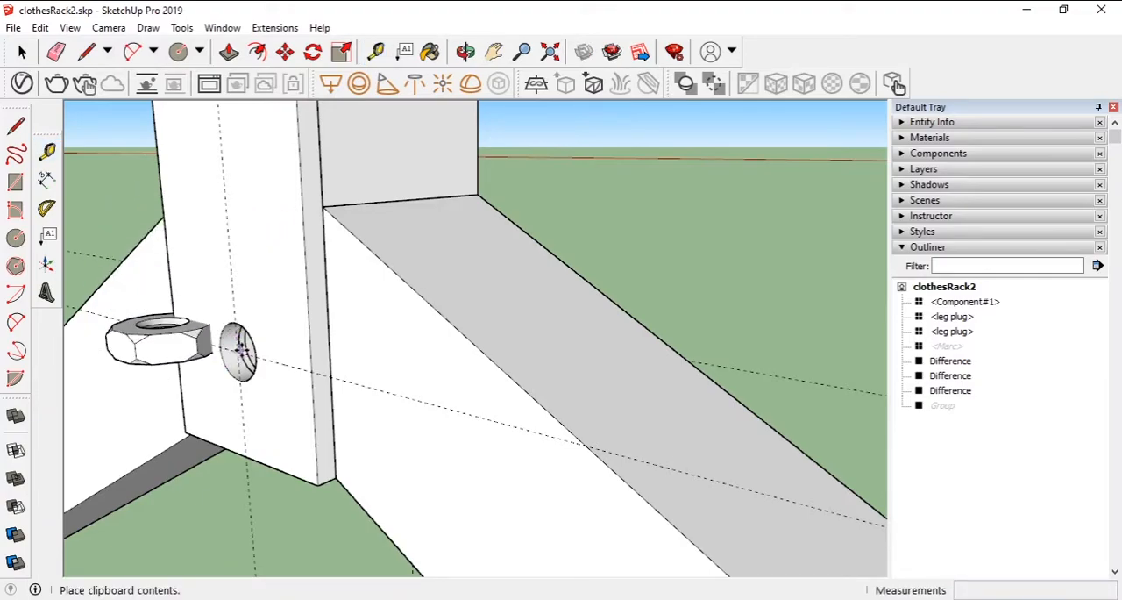
scroll(238, 358, up, 3)
scroll(238, 358, up, 3)
click(236, 343)
- Rotate the nut 90 degrees about the hole's centre so its opening faces the column
middle_drag(251, 373, 473, 351)
scroll(491, 333, up, 3)
key(q)
click(497, 328)
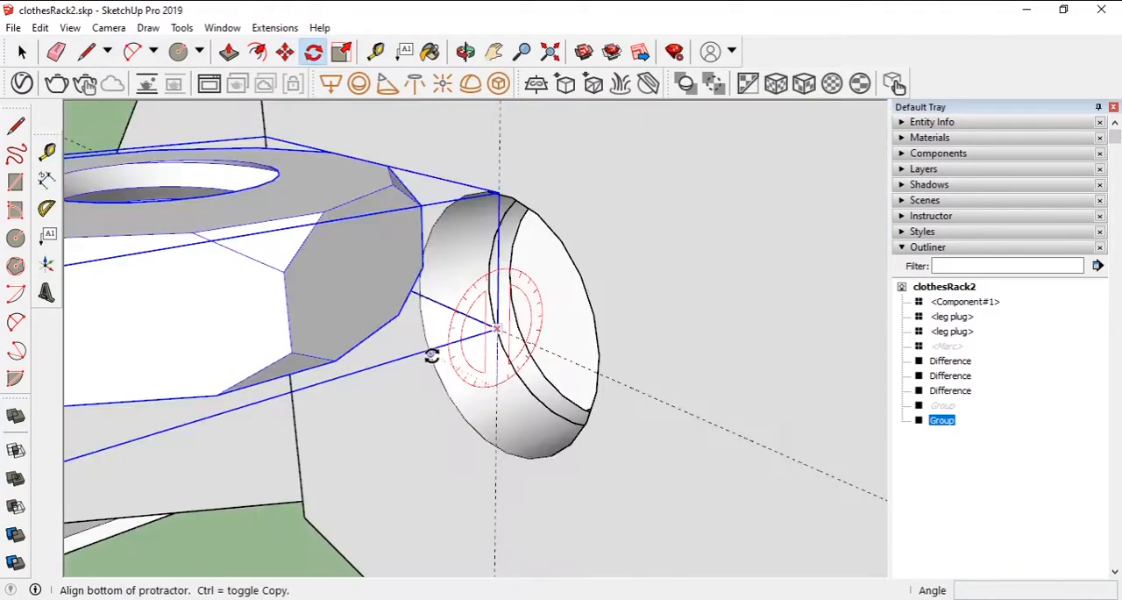
click(430, 354)
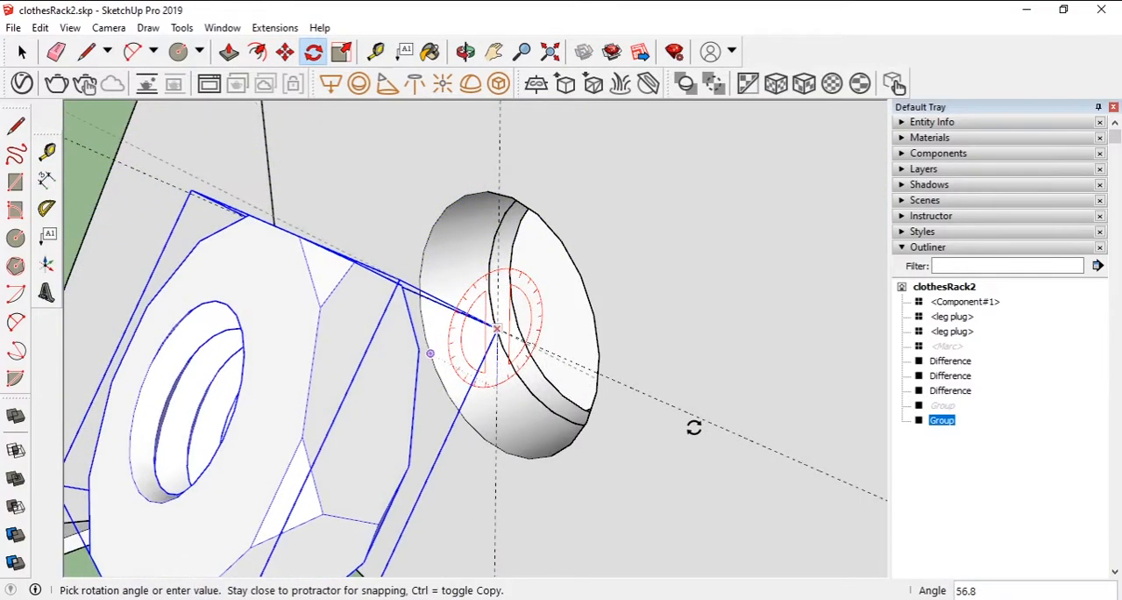
click(694, 427)
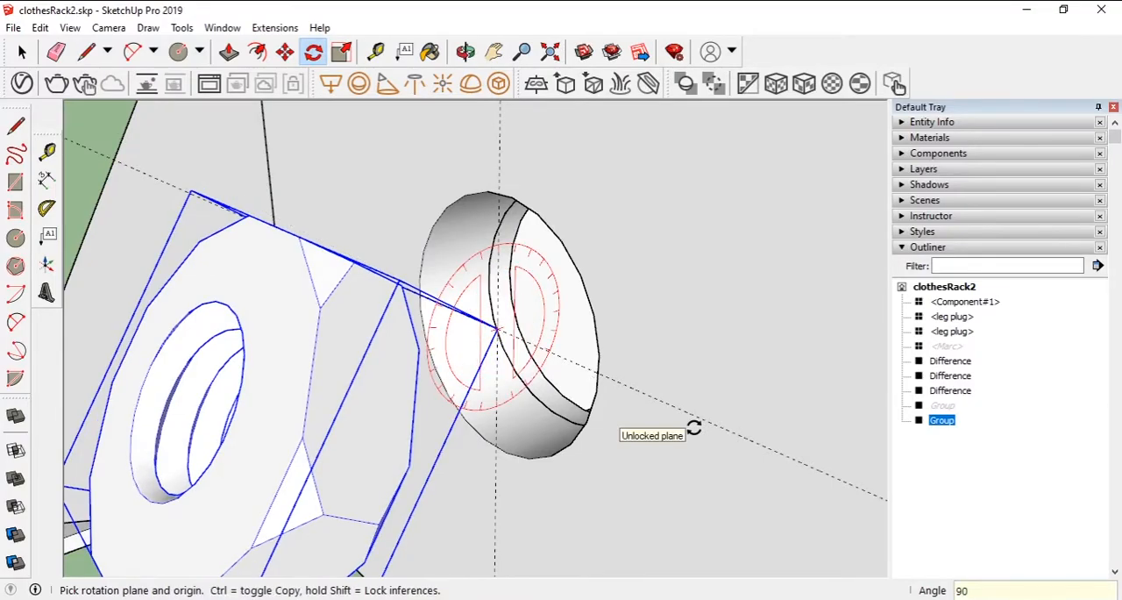
key(Return)
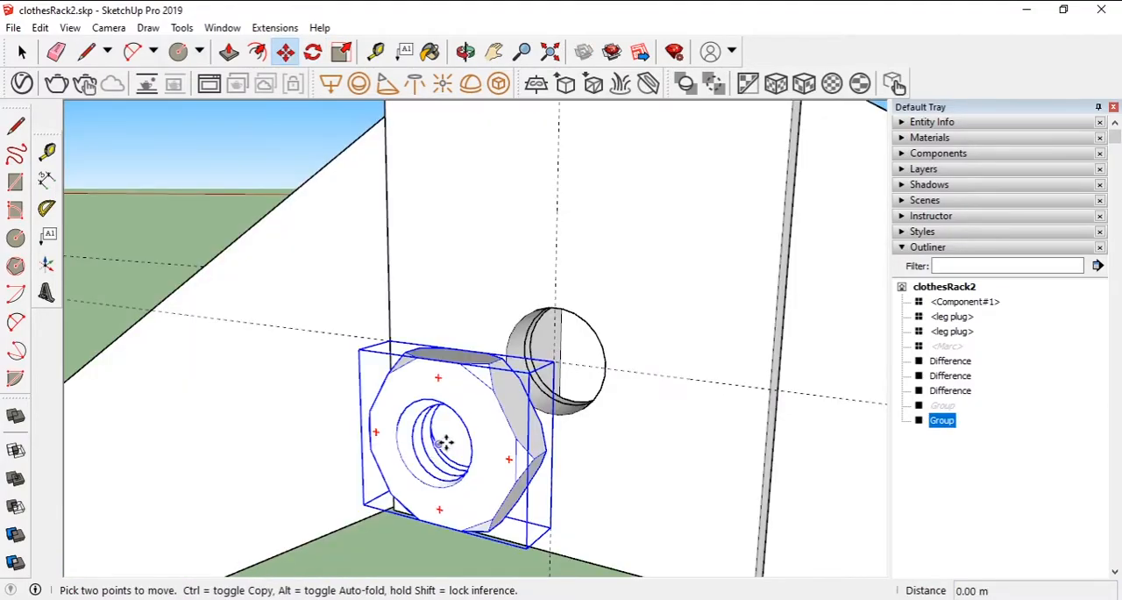
- Align the nut with the lower hole and move it outward from the column along the green axis
click(441, 443)
click(557, 365)
middle_drag(711, 401, 410, 394)
click(472, 314)
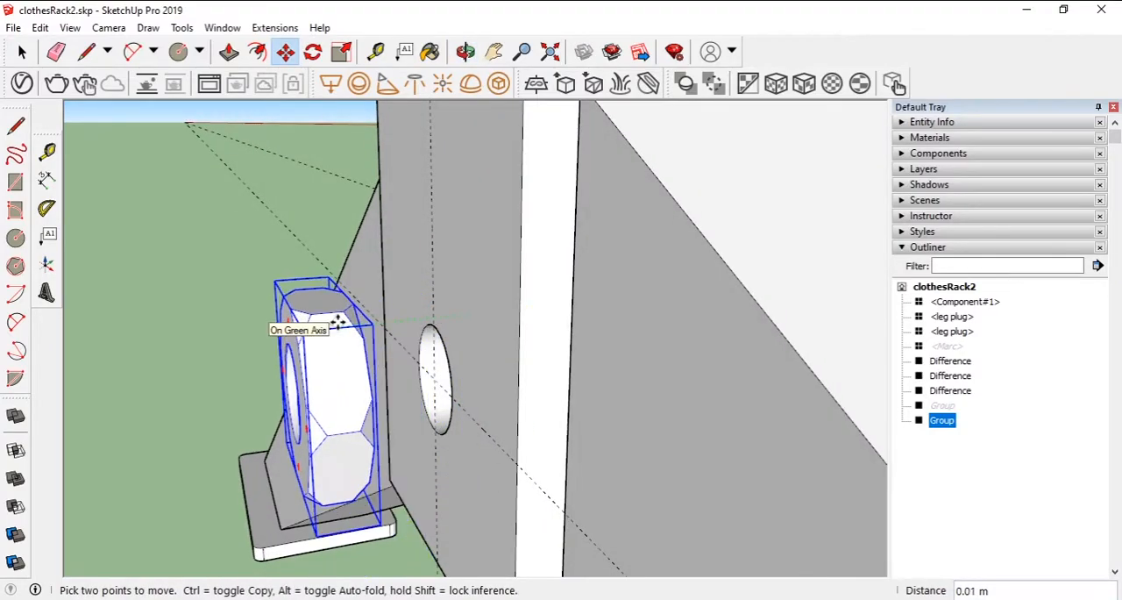
click(337, 321)
- Draw two concentric circles of 8 mm and 4 mm radius around the lower hole on the bolt-head side
middle_drag(531, 389, 219, 386)
scroll(459, 391, down, 5)
key(c)
click(544, 433)
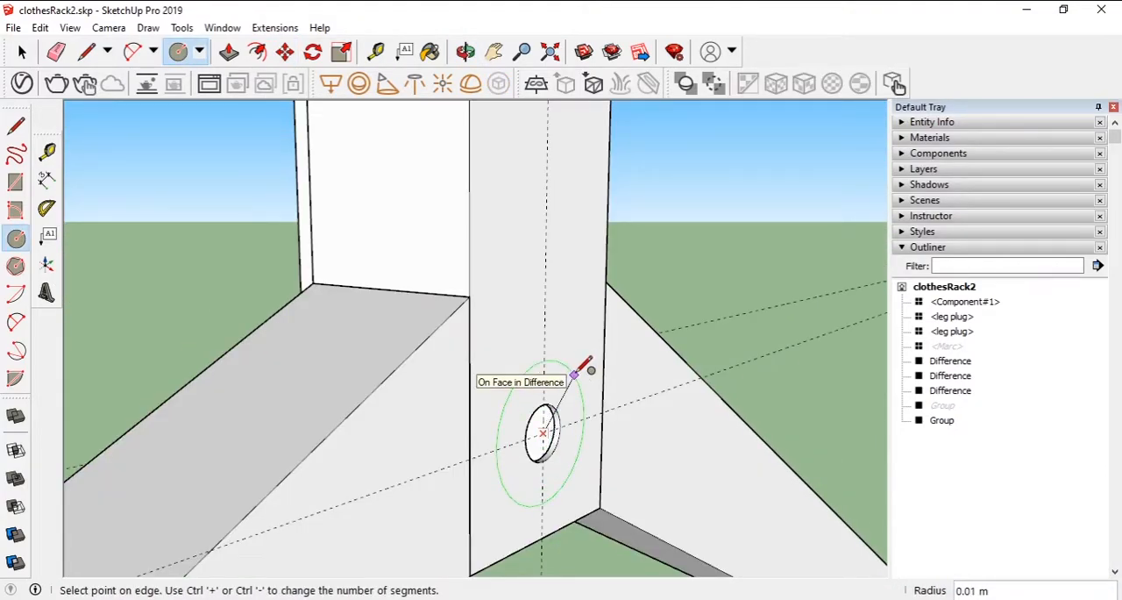
click(575, 375)
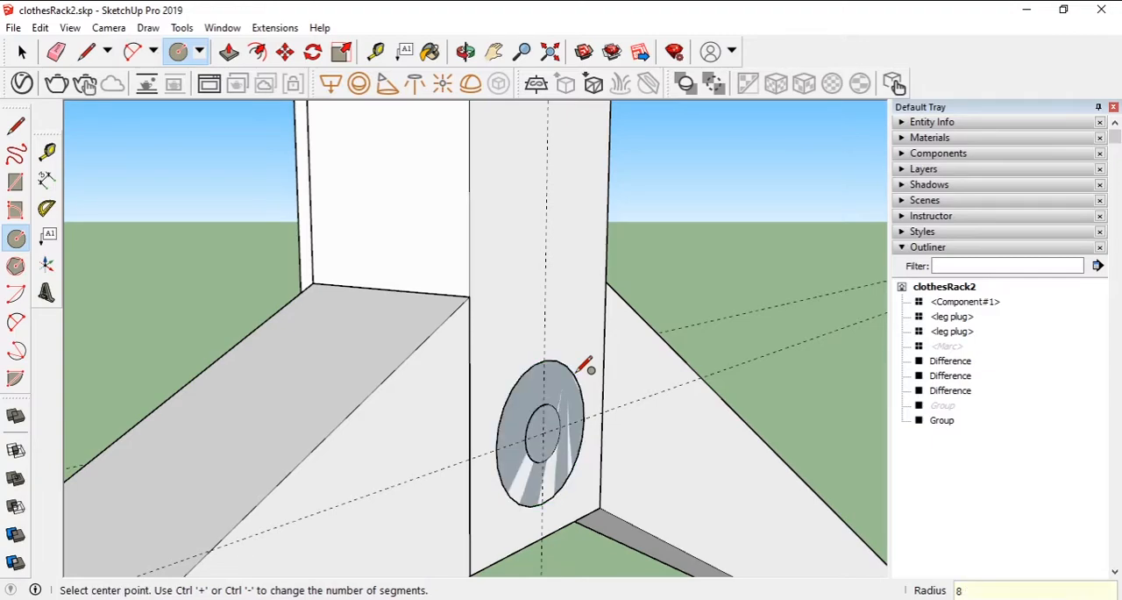
key(ctrl+z)
click(543, 432)
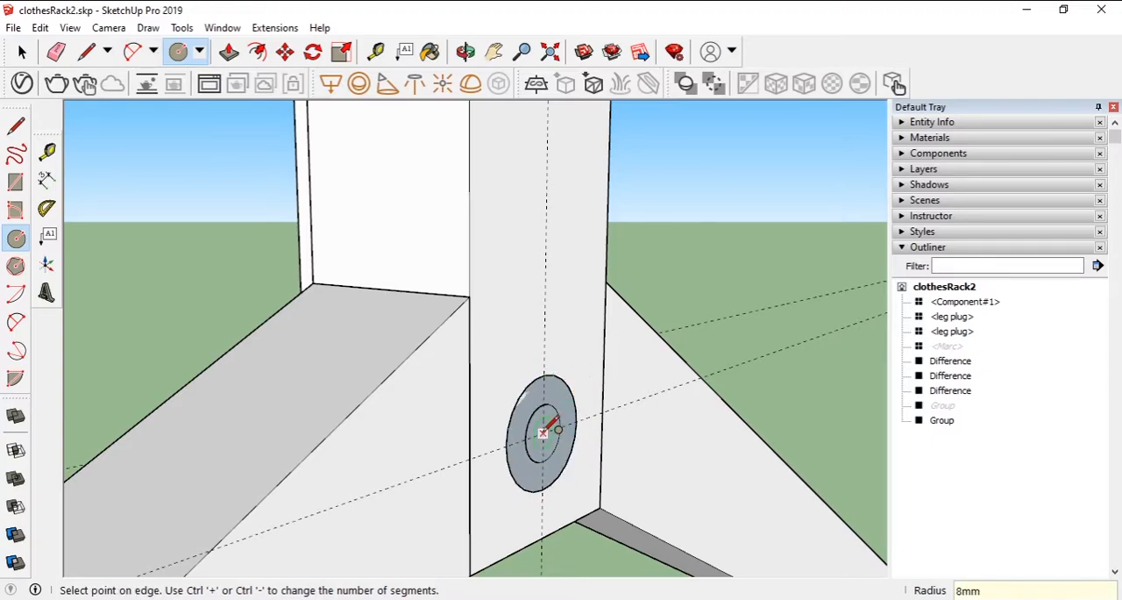
click(568, 400)
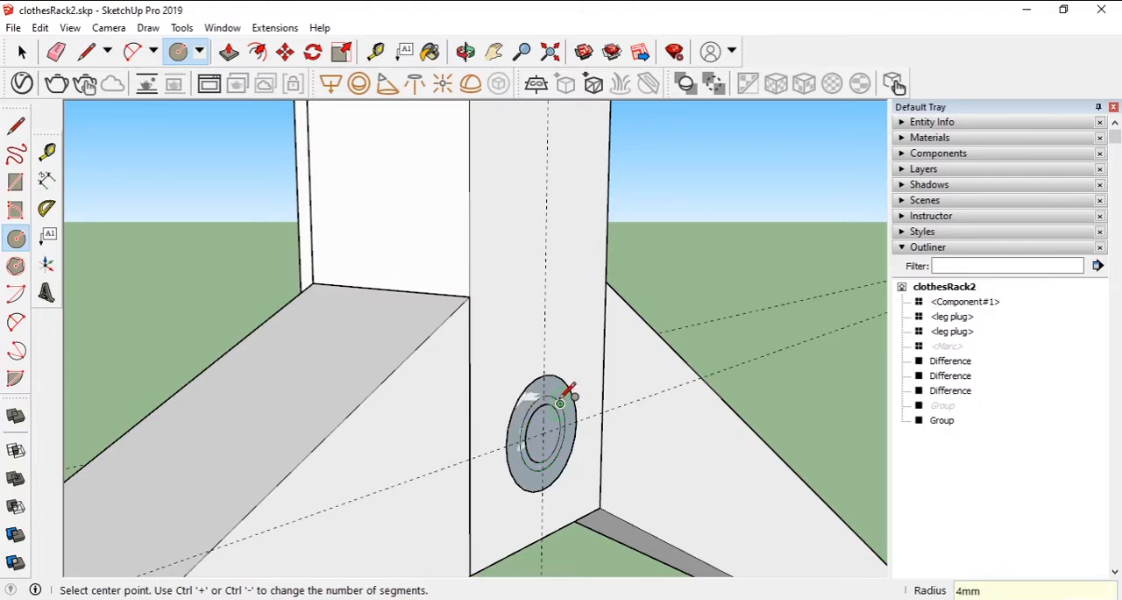
- Delete the inner disc and pull the remaining ring out 1 mm to form a washer
key(space)
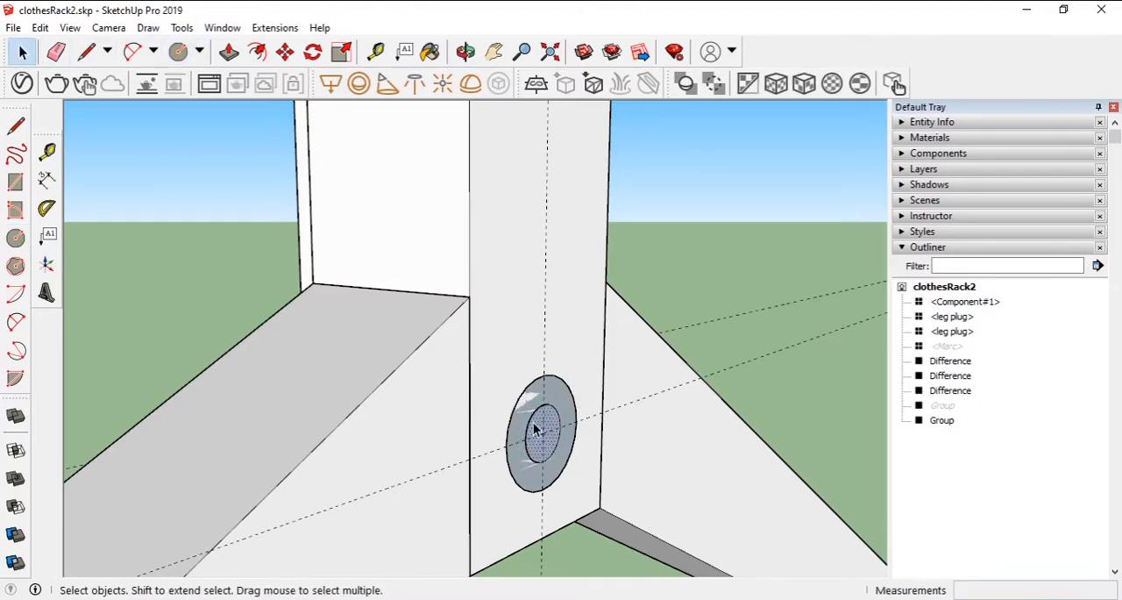
click(227, 52)
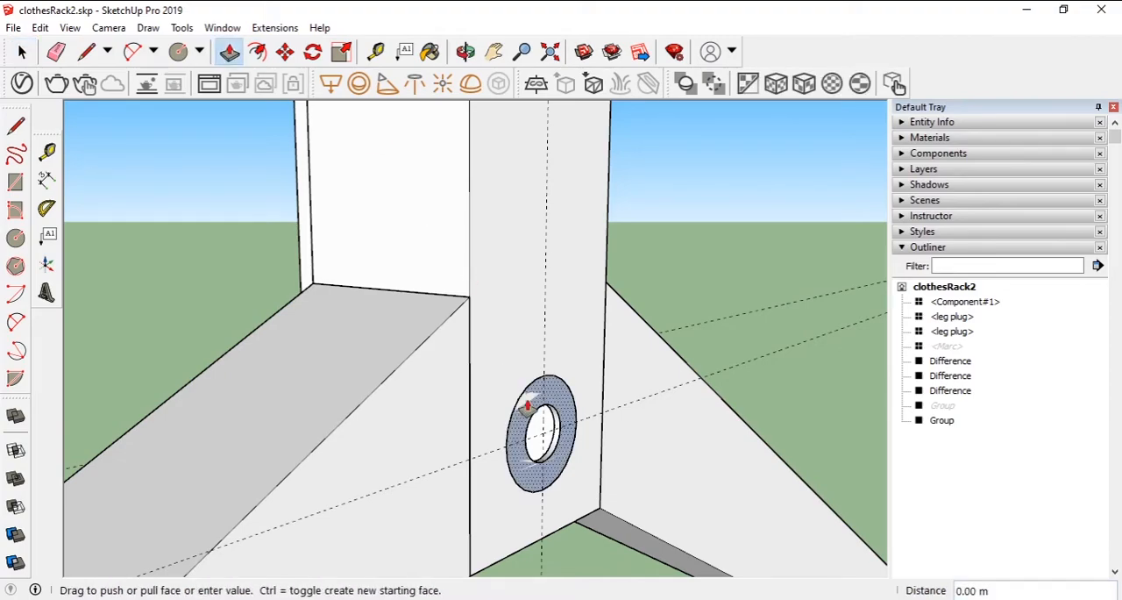
click(531, 399)
click(565, 412)
text(1mm)
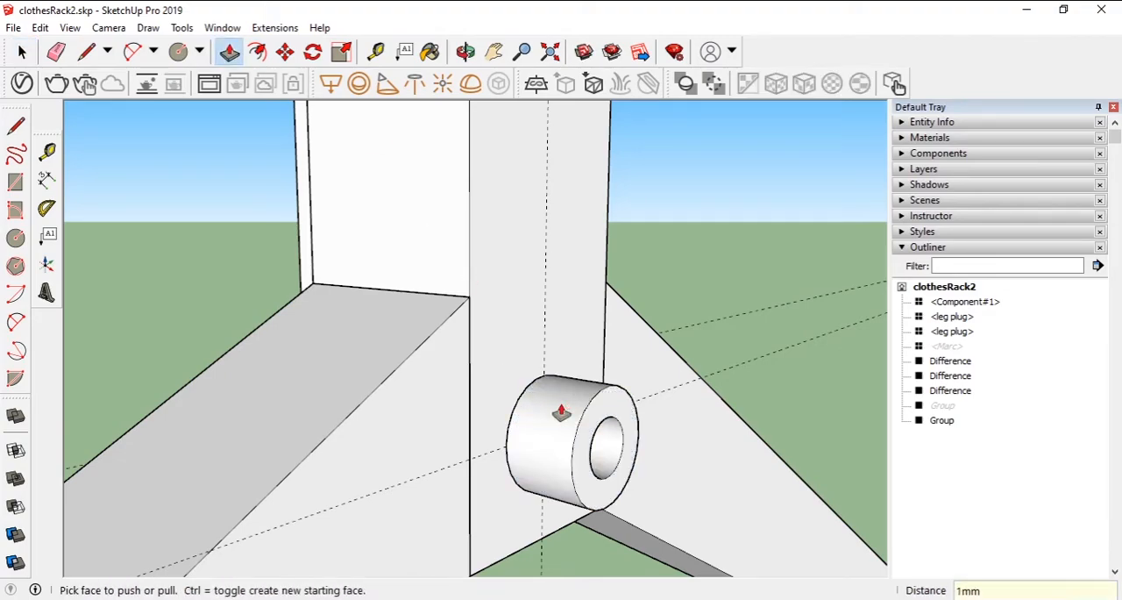
key(Return)
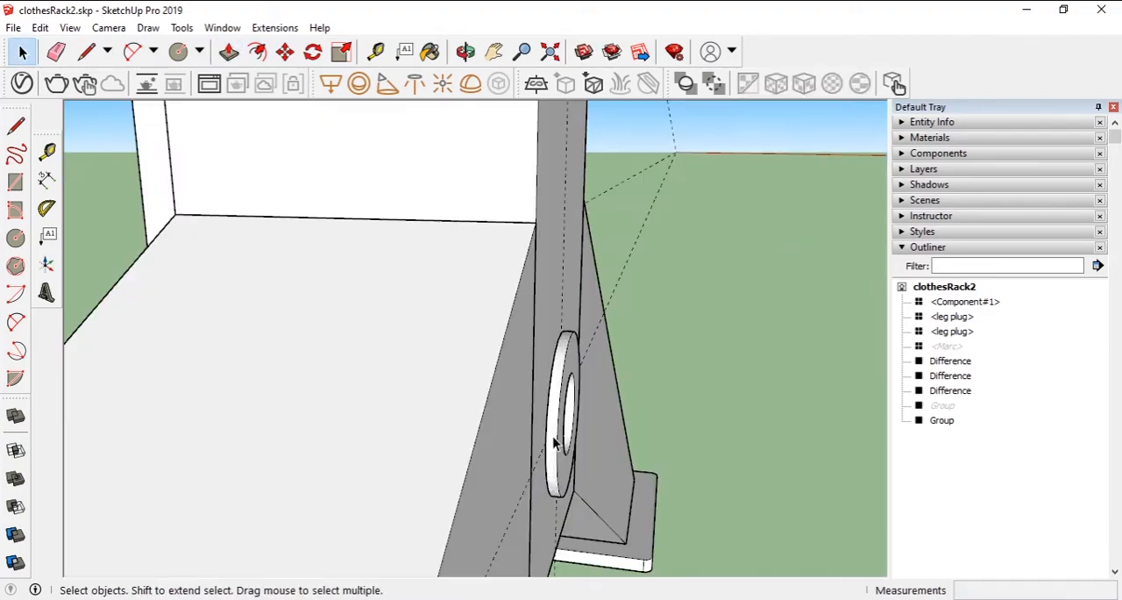
- Turn the extruded ring into a component named washer
triple_click(553, 438)
text(gwa)
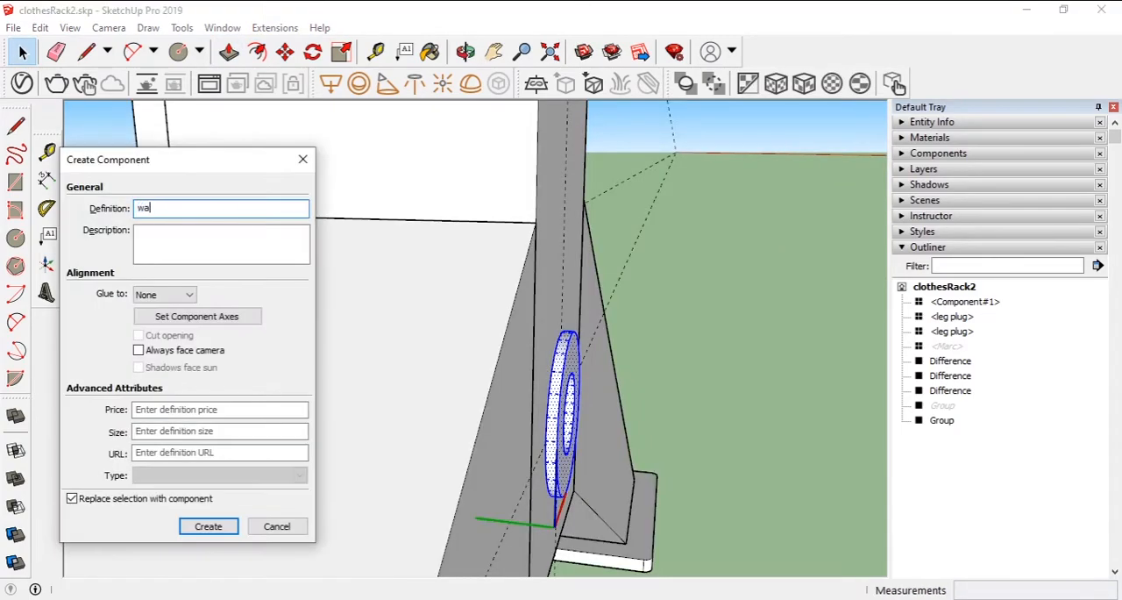
text(sher)
key(Return)
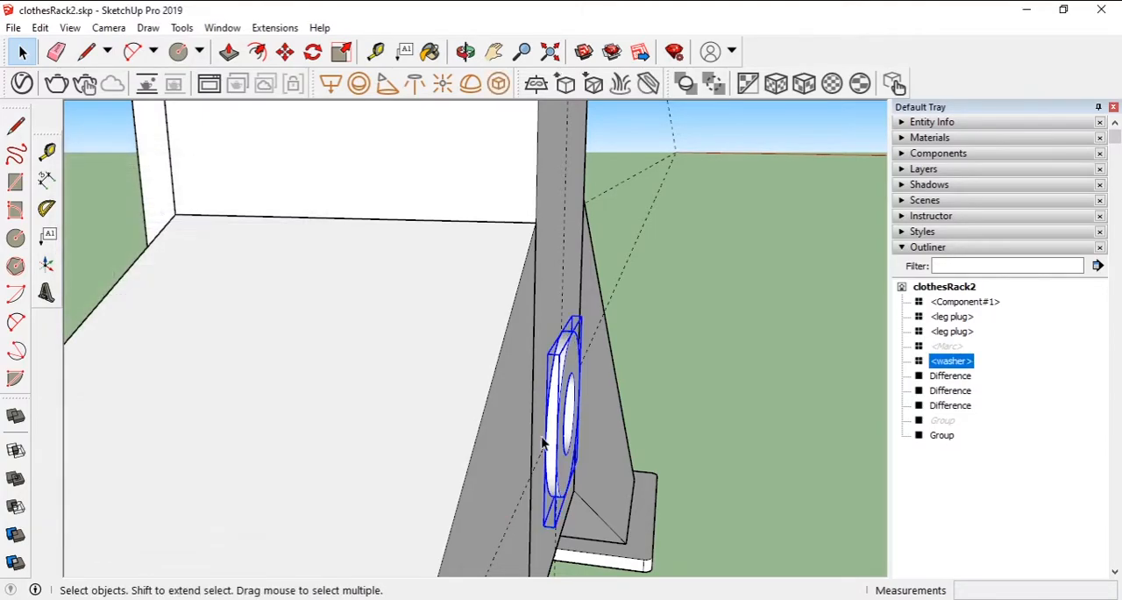
- Copy the washer to the opposite side of the column, between the nut and the column face
scroll(553, 401, up, 2)
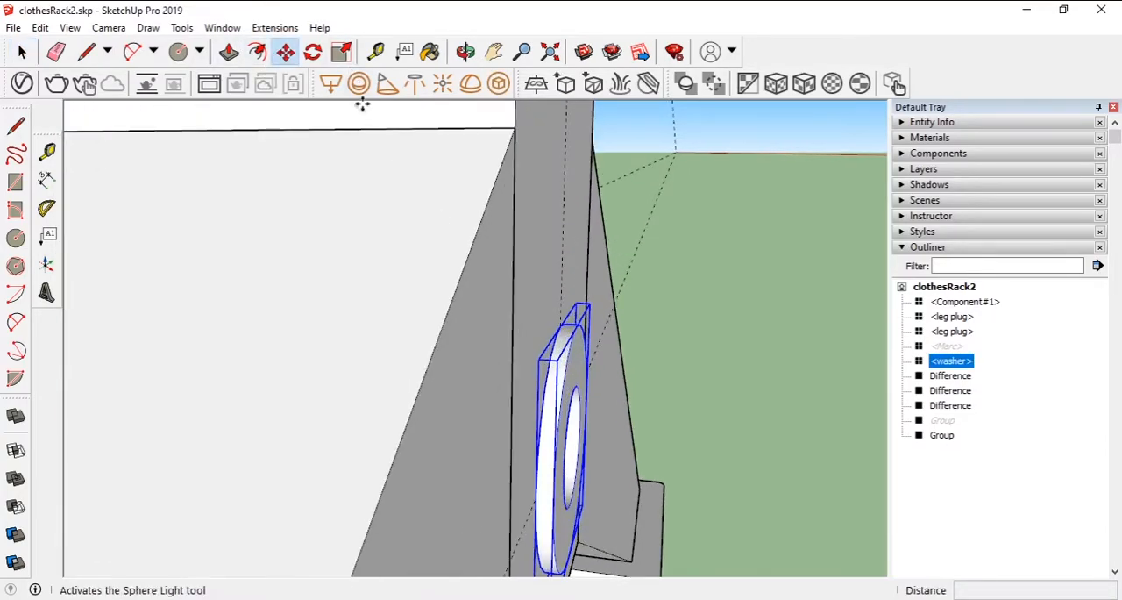
click(285, 52)
scroll(537, 359, up, 1)
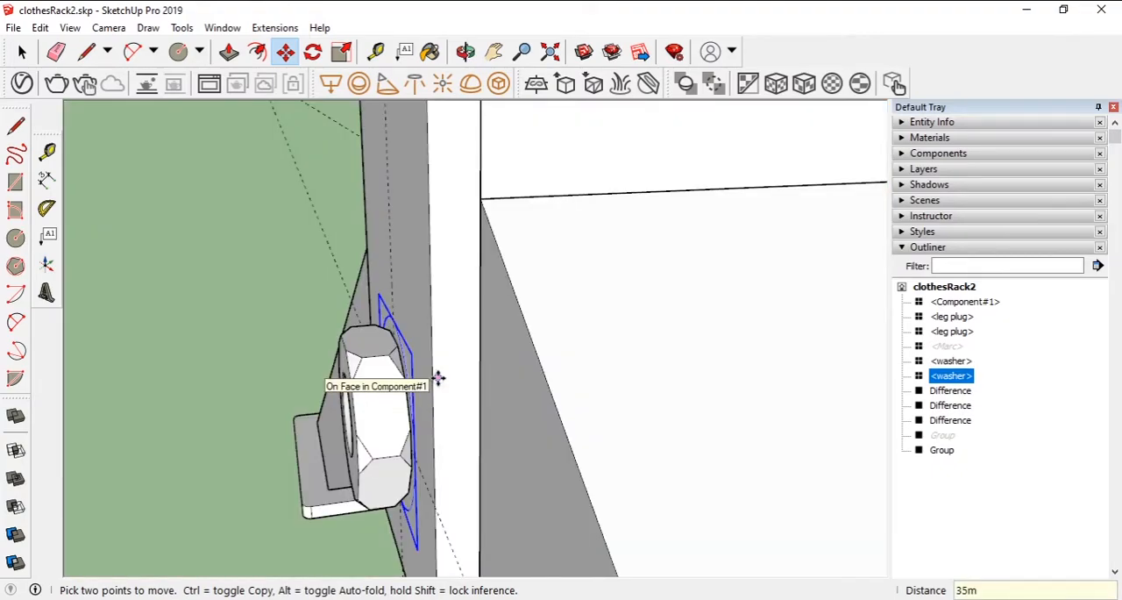
middle_drag(438, 376, 417, 344)
scroll(348, 428, up, 2)
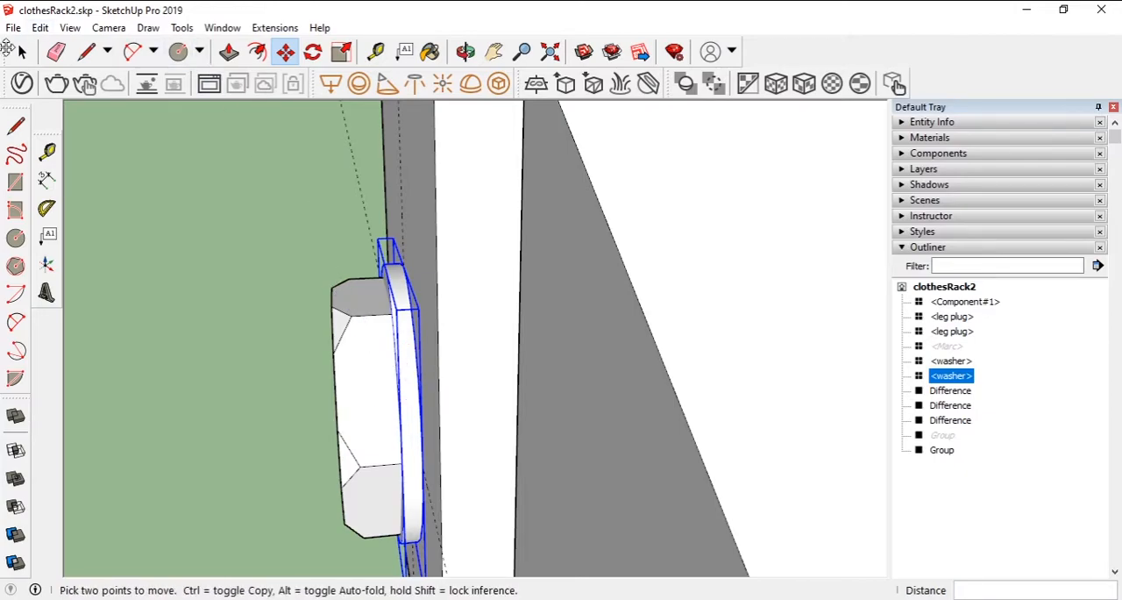
- Move the nut 1 mm outward from the column to make room for the washer
key(space)
click(360, 356)
click(285, 50)
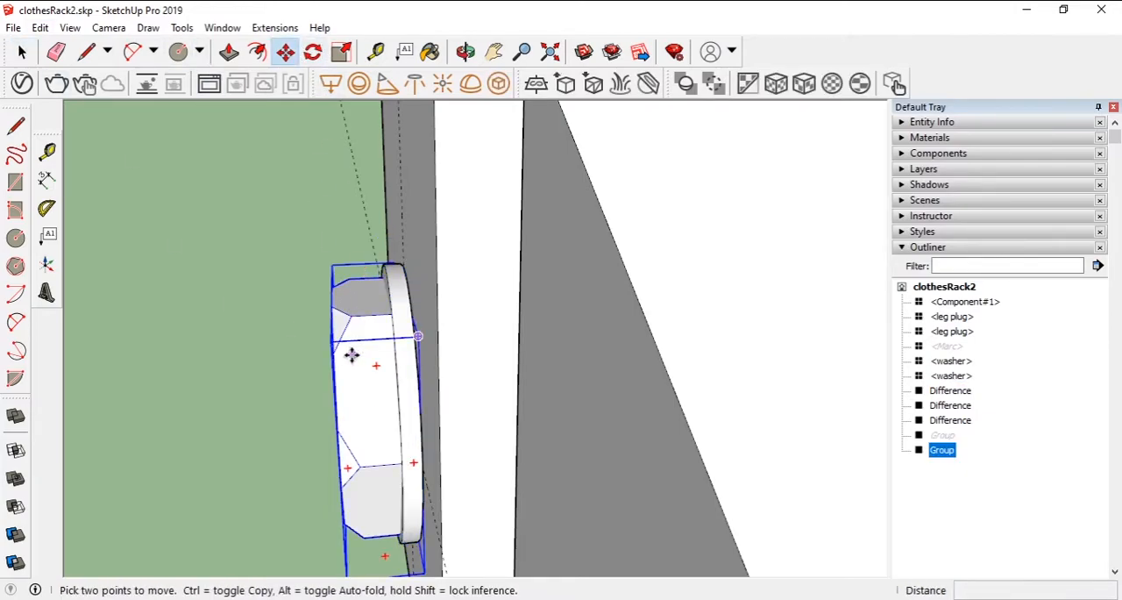
click(343, 368)
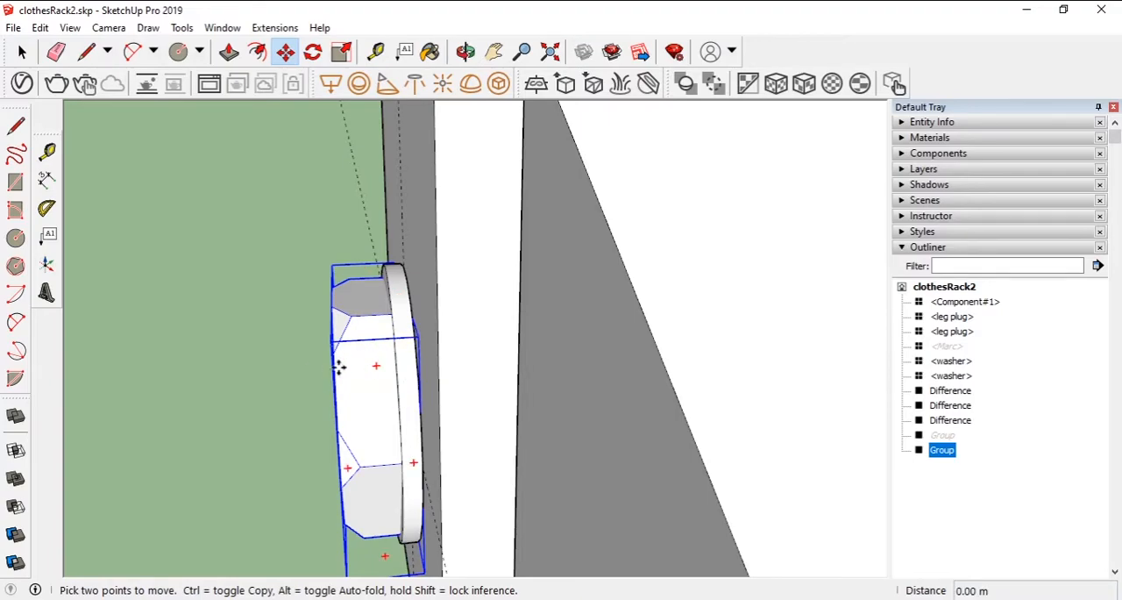
text(1)
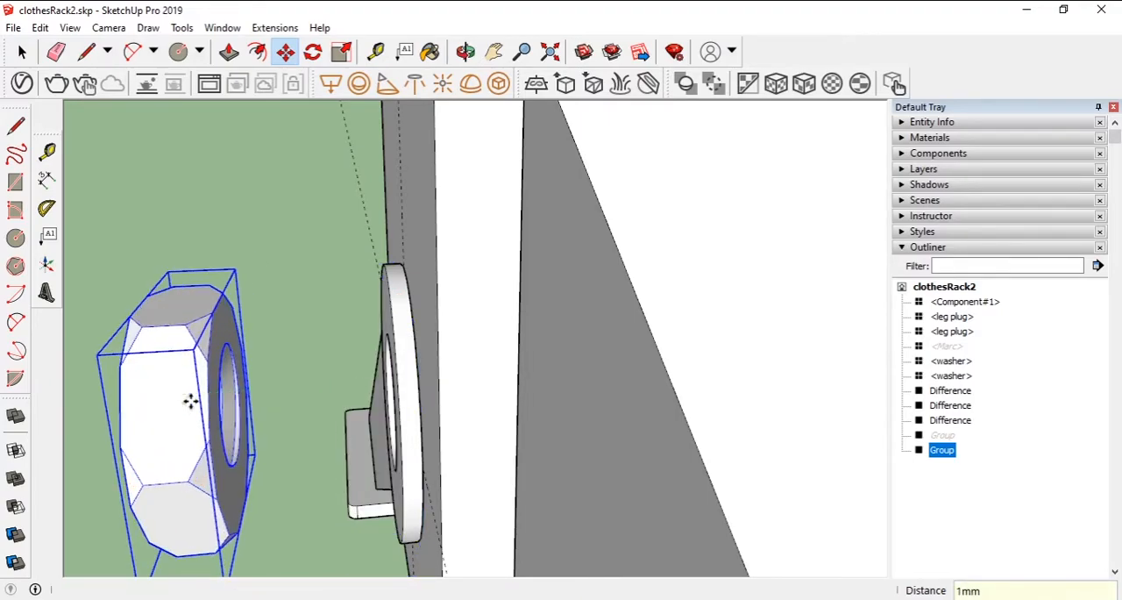
text(m)
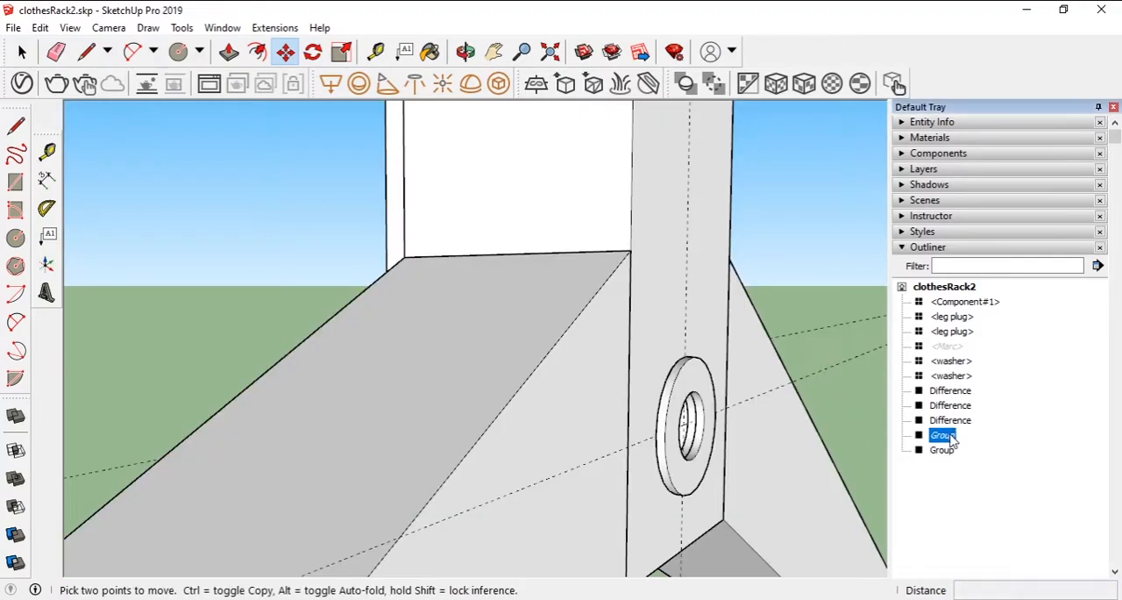
- Unhide the bolt and copy the bolt, nut and both washers 66 mm up the column to the upper hole
right_click(950, 434)
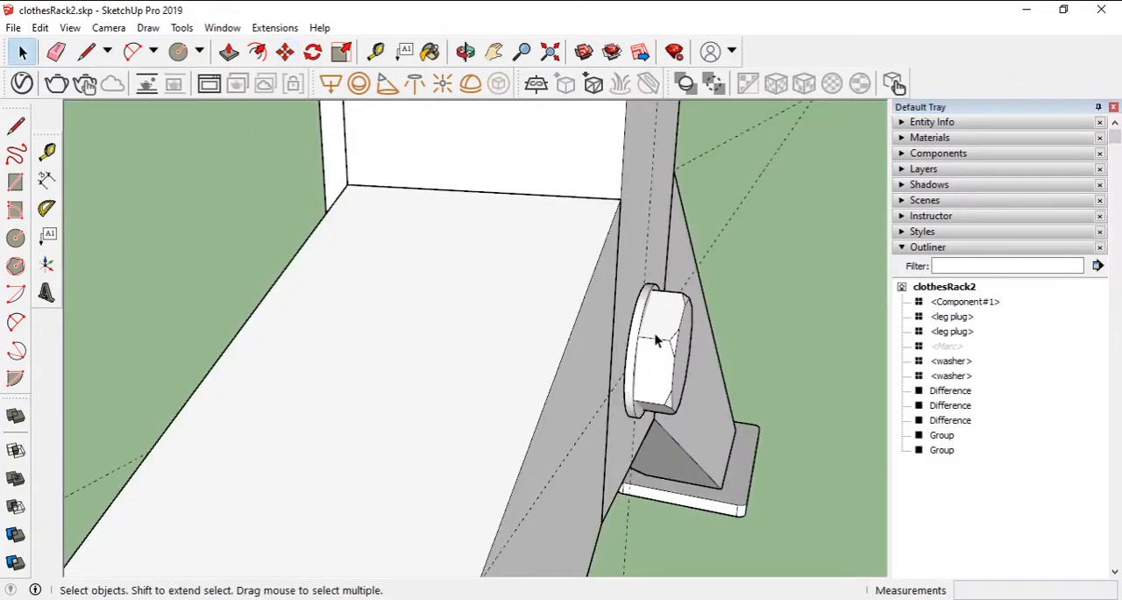
click(633, 355)
middle_drag(633, 355, 536, 361)
shift+click(407, 363)
shift+click(377, 354)
middle_drag(711, 386, 483, 295)
key(m)
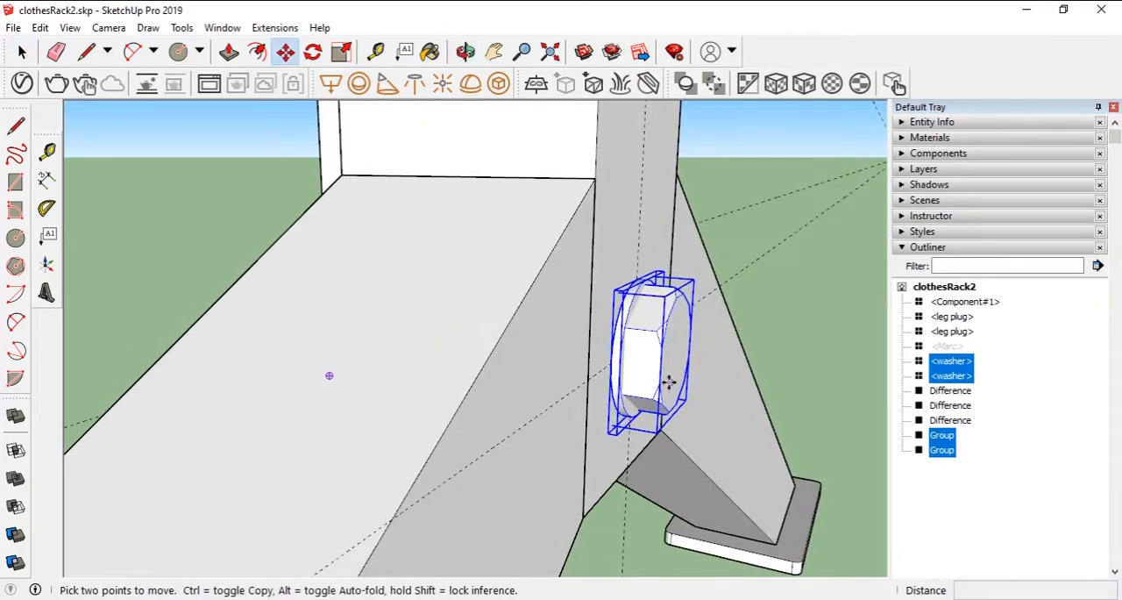
click(670, 377)
key(ctrl)
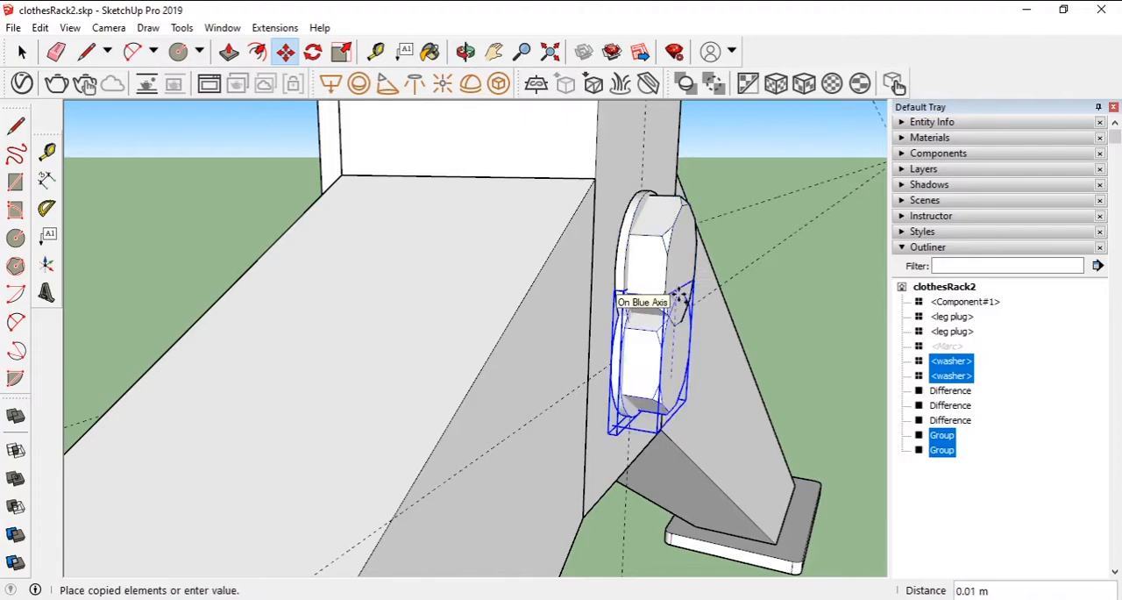
click(685, 176)
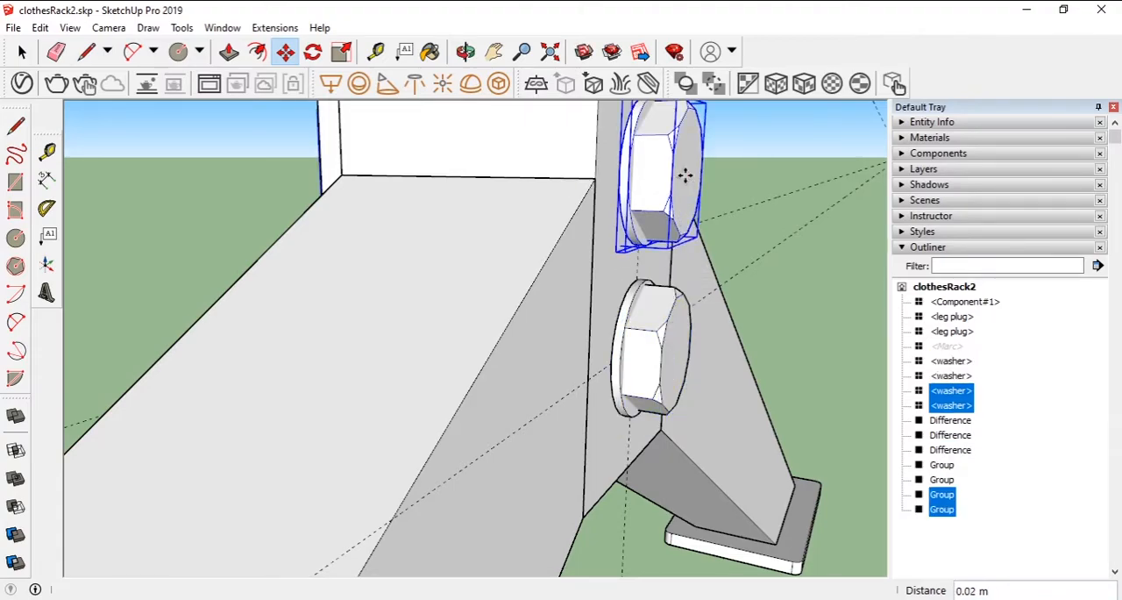
key(ctrl+z)
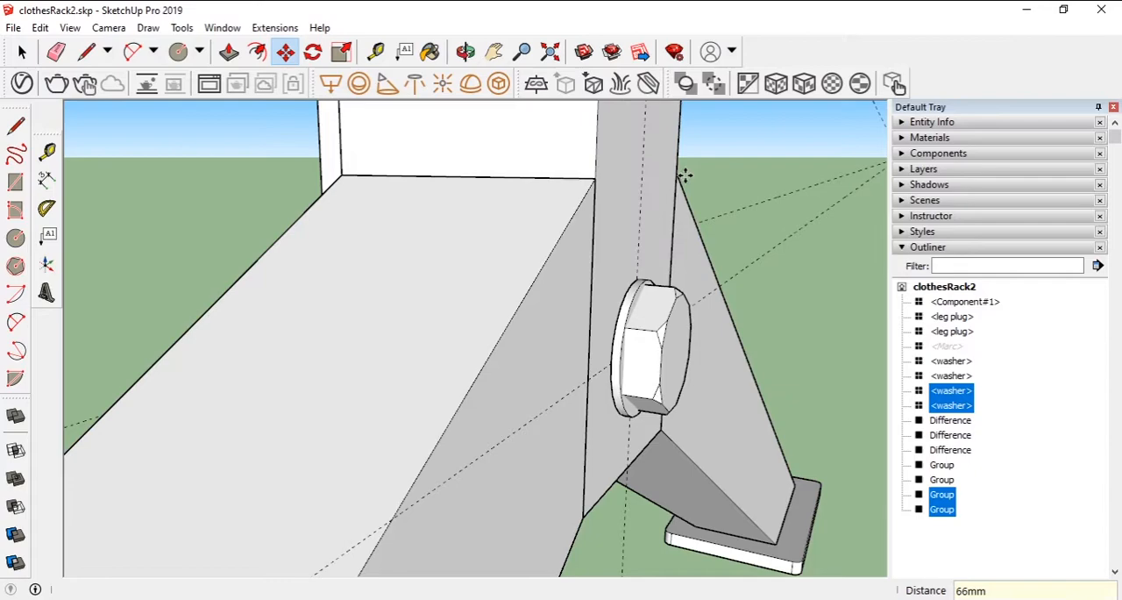
- Copy the two complete bolt, nut and washer sets straight up the column along the blue axis
click(731, 259)
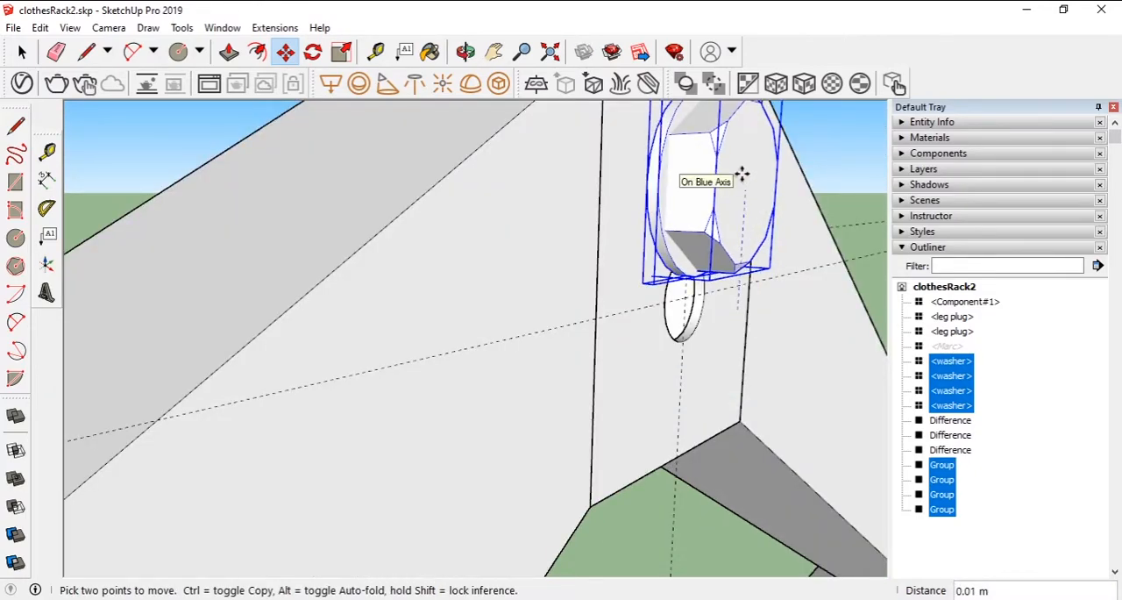
key(ctrl)
click(742, 176)
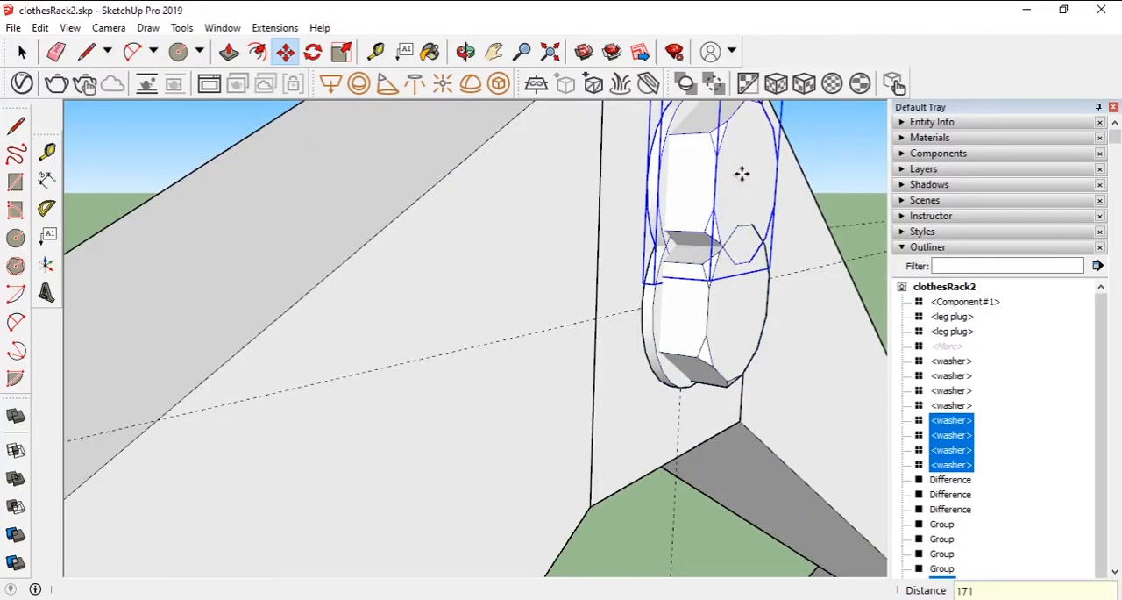
key(ctrl+z)
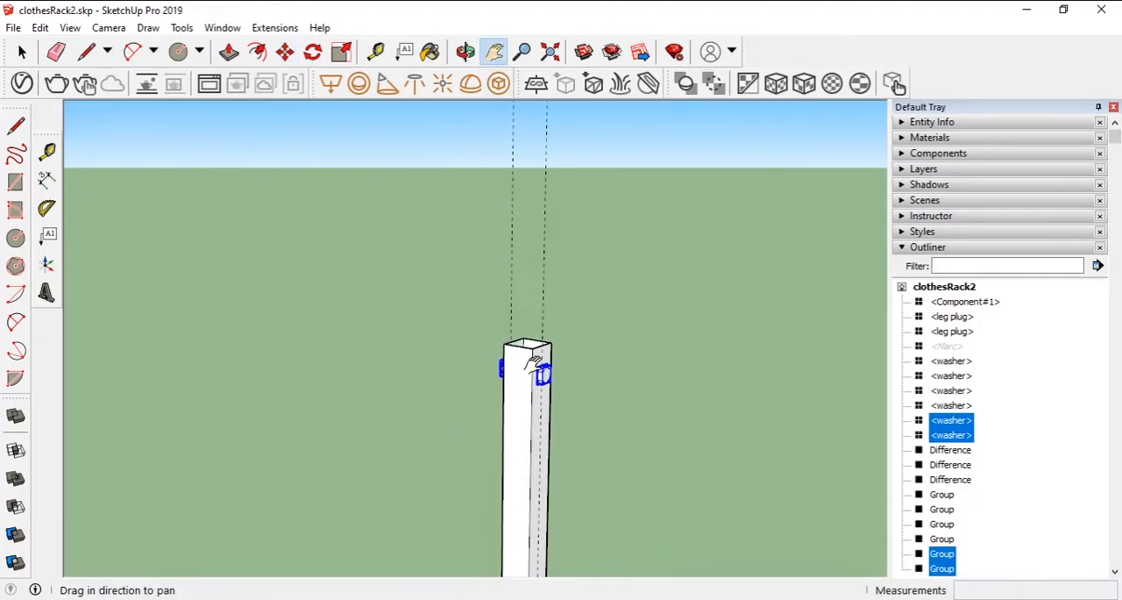
- Delete the surplus bolt, nut and washers from the raised copies, keeping one bolt with its nut and one washer
scroll(529, 371, up, 5)
middle_drag(530, 371, 289, 221)
key(space)
click(289, 221)
click(419, 338)
key(Delete)
- Move the nut of the raised bolt 4 mm along the bolt against the column face
click(389, 336)
middle_drag(388, 337, 442, 341)
key(m)
click(408, 356)
text(4mm)
key(Return)
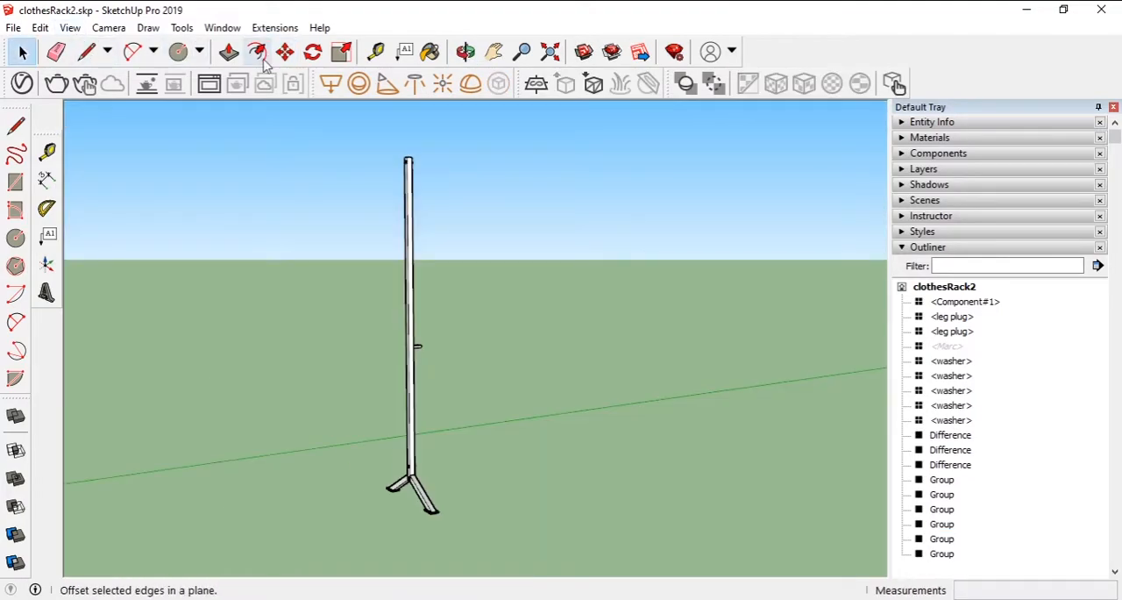
- Copy the entire upright assembly with its legs and hardware 1 m along the green axis
click(229, 52)
click(22, 52)
drag(376, 126, 459, 540)
scroll(422, 265, up, 5)
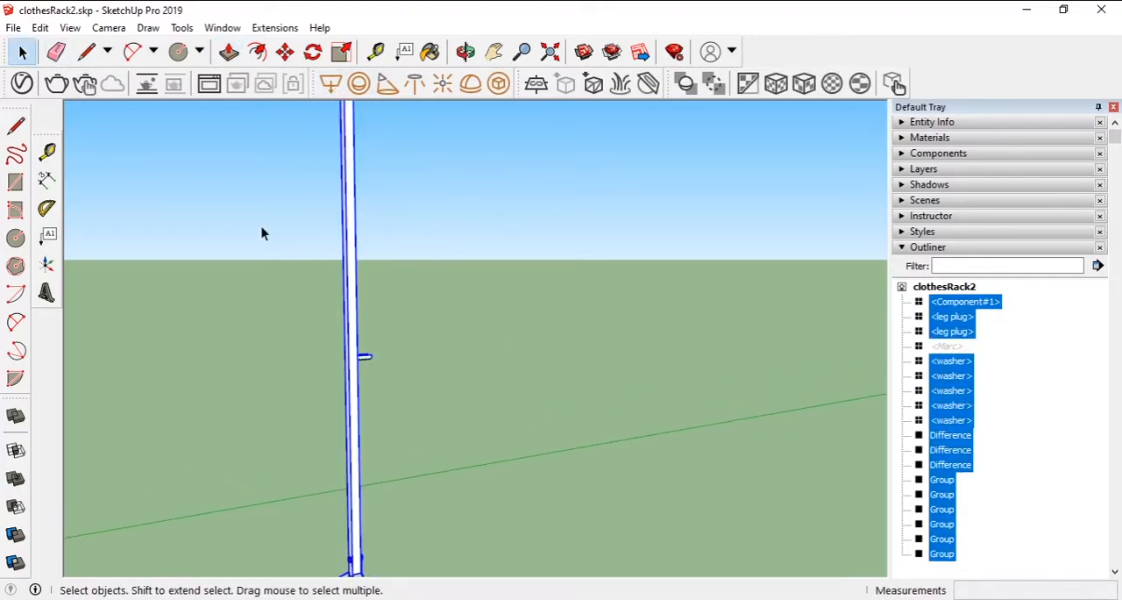
click(285, 52)
click(387, 272)
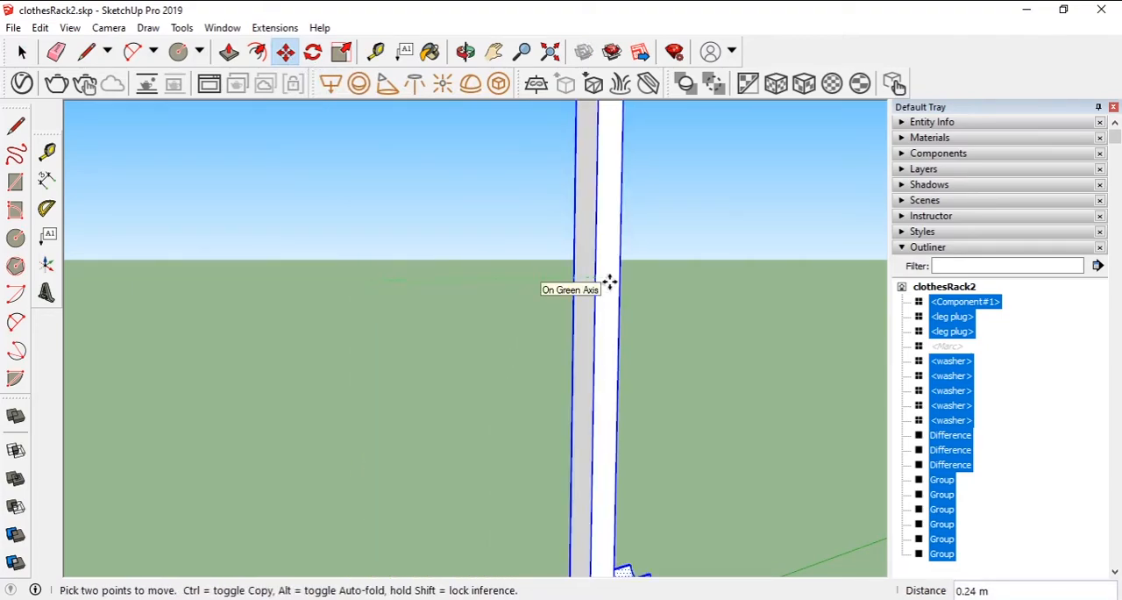
key(ctrl)
click(609, 280)
text(1)
key(Return)
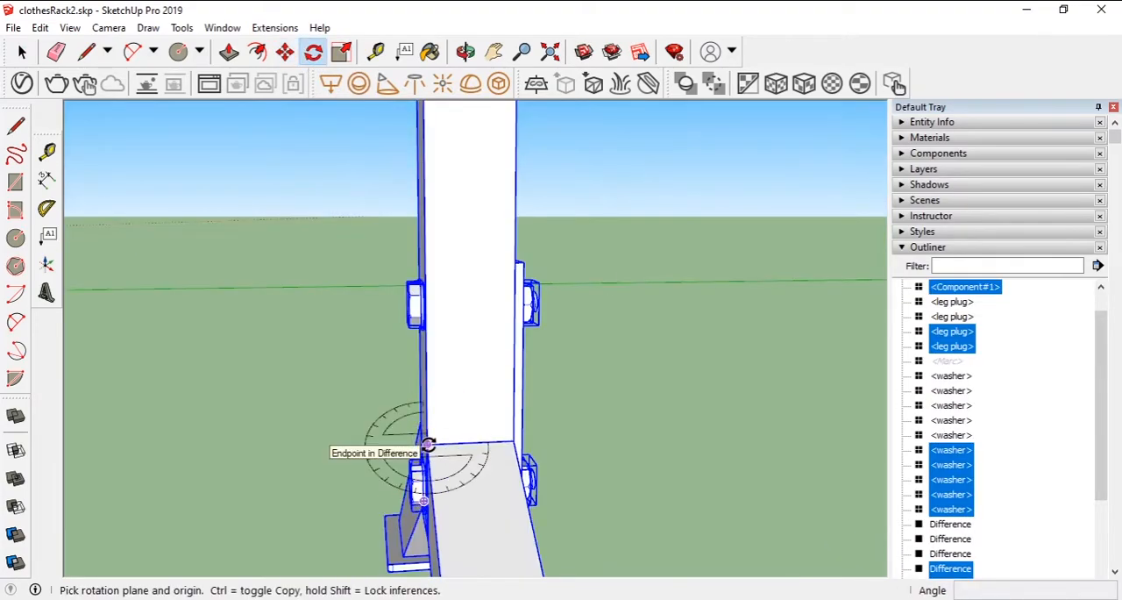
- Rotate the copied upright assembly 180° about the vertical axis at its column's corner
click(429, 446)
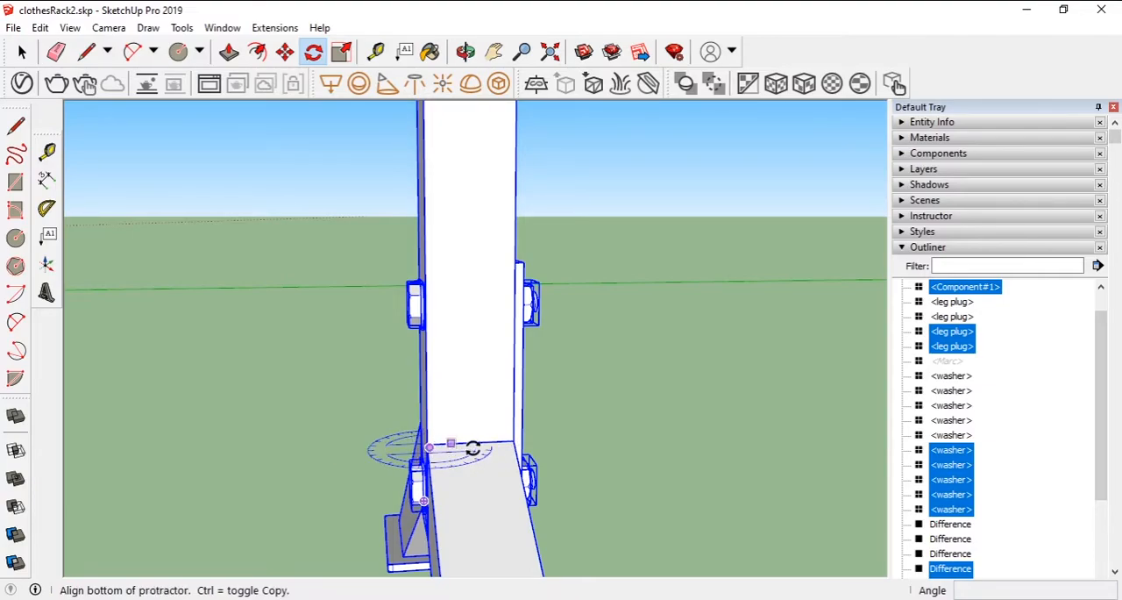
click(505, 444)
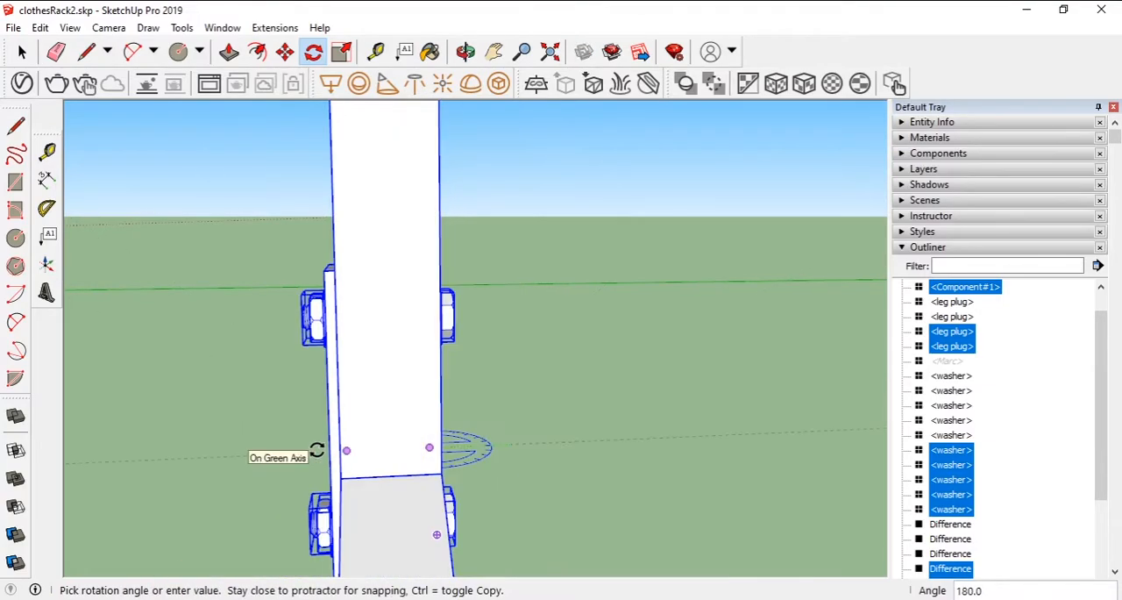
click(372, 450)
mouse_move(429, 447)
middle_down()
mouse_move(350, 468)
mouse_move(441, 454)
middle_up()
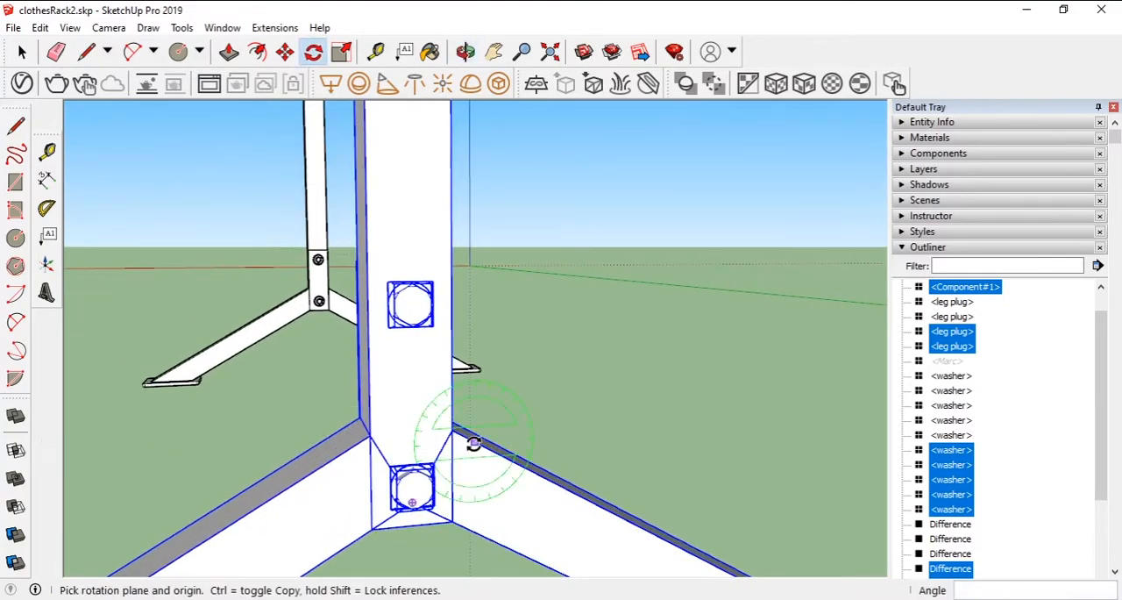
- Move the rotated assembly 0.03 m along the red axis to line up with the first upright
scroll(441, 455, up, 3)
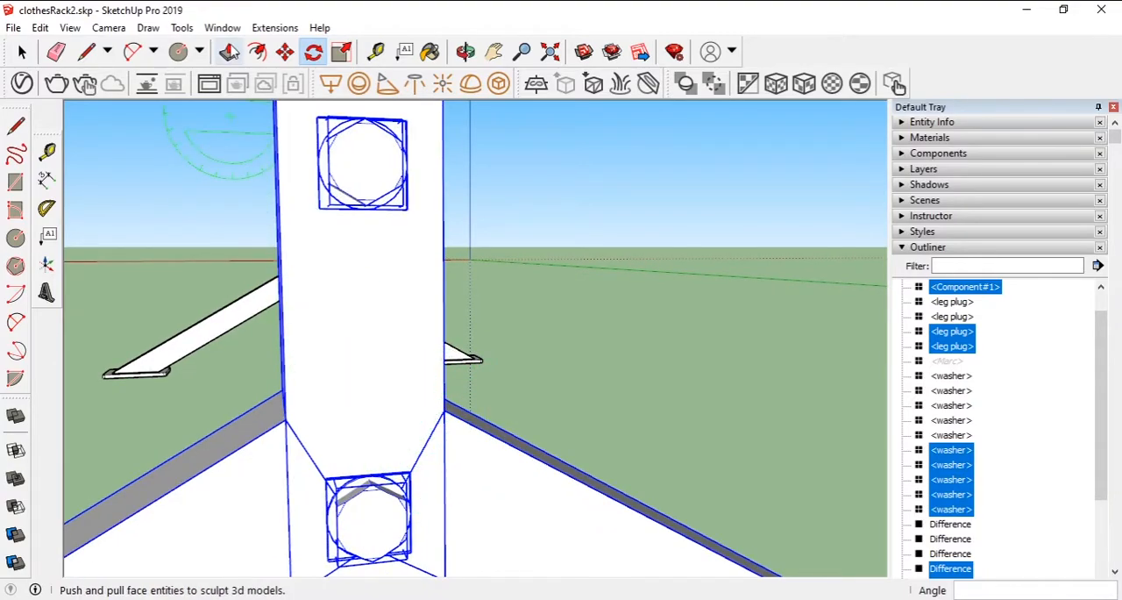
click(284, 52)
click(368, 389)
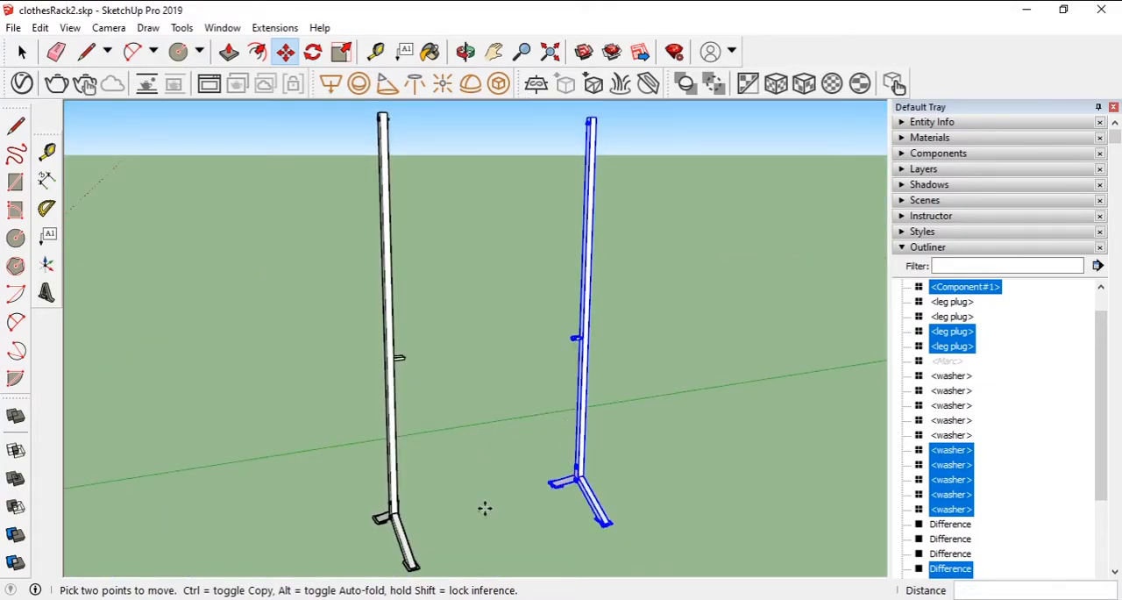
scroll(484, 508, up, 10)
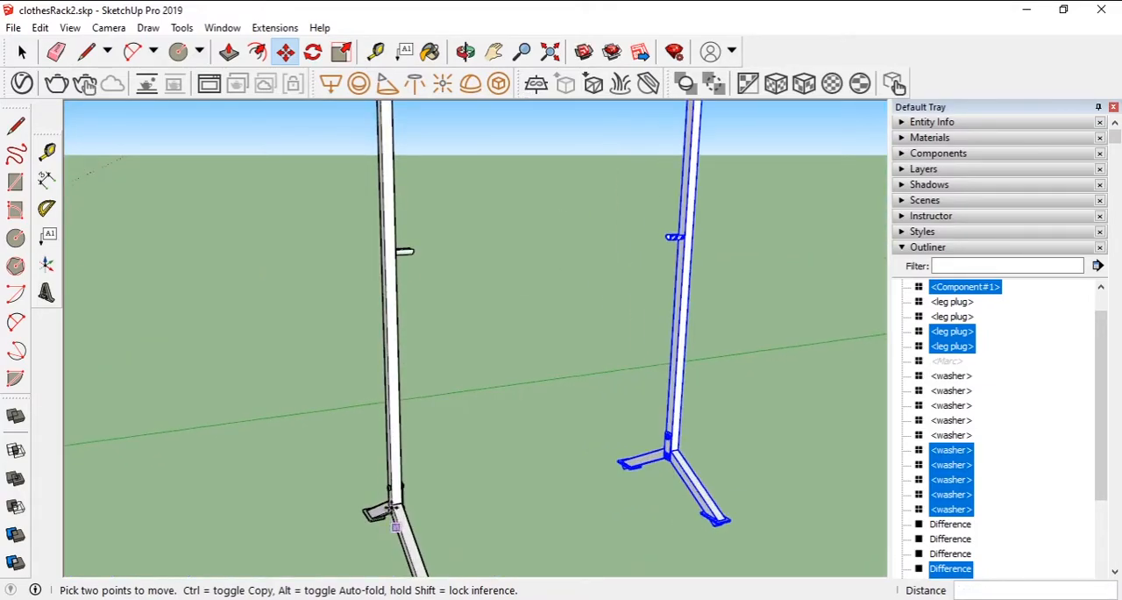
middle_drag(408, 487, 222, 333)
- Place two horizontal guide lines across the plate between its lower and upper bolts
scroll(376, 444, down, 3)
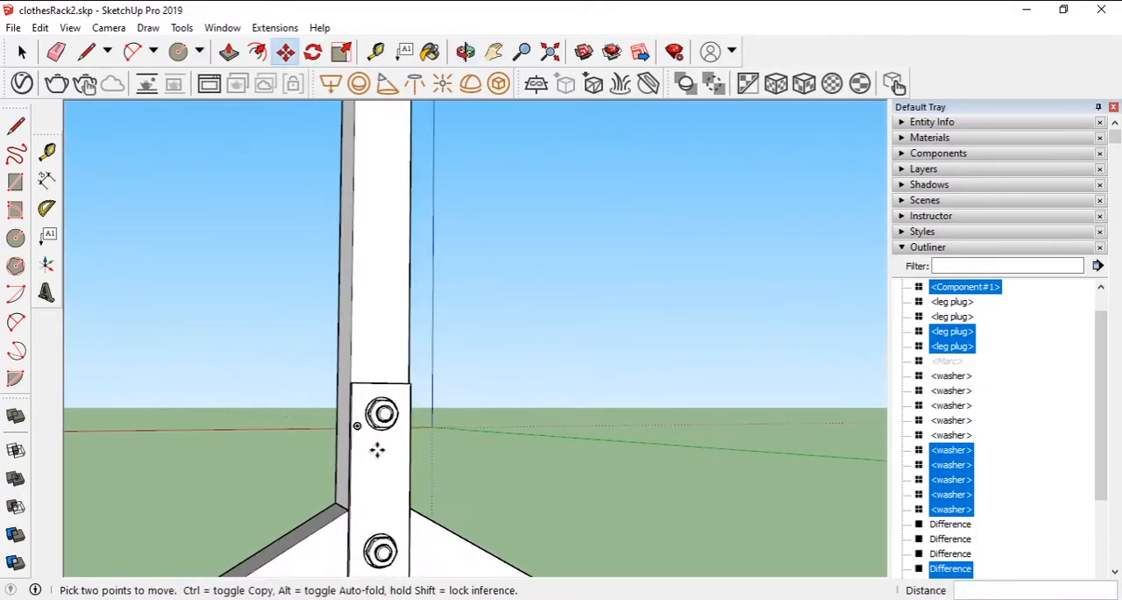
click(376, 51)
click(389, 548)
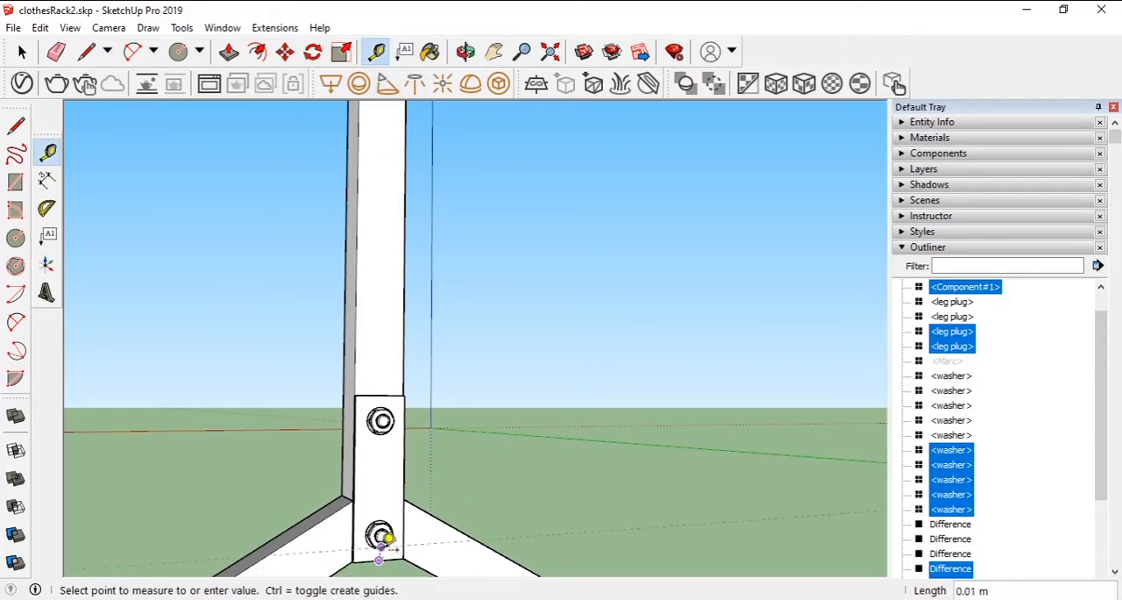
click(391, 474)
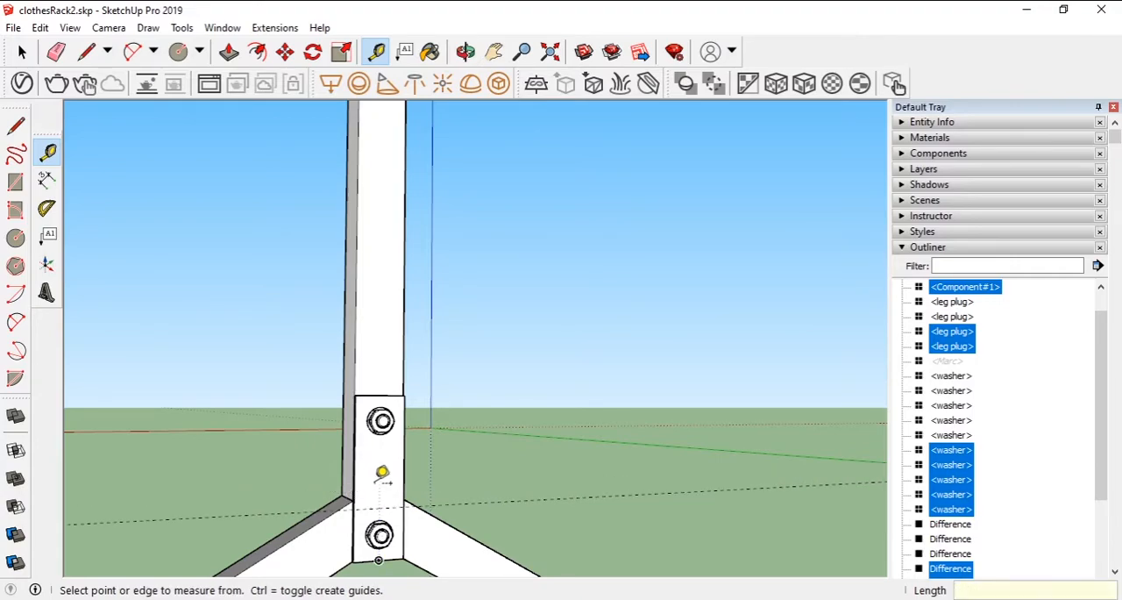
click(393, 547)
click(396, 456)
- Draw a rectangle across the plate's width between the two guides and offset its outline inward
click(178, 52)
click(353, 507)
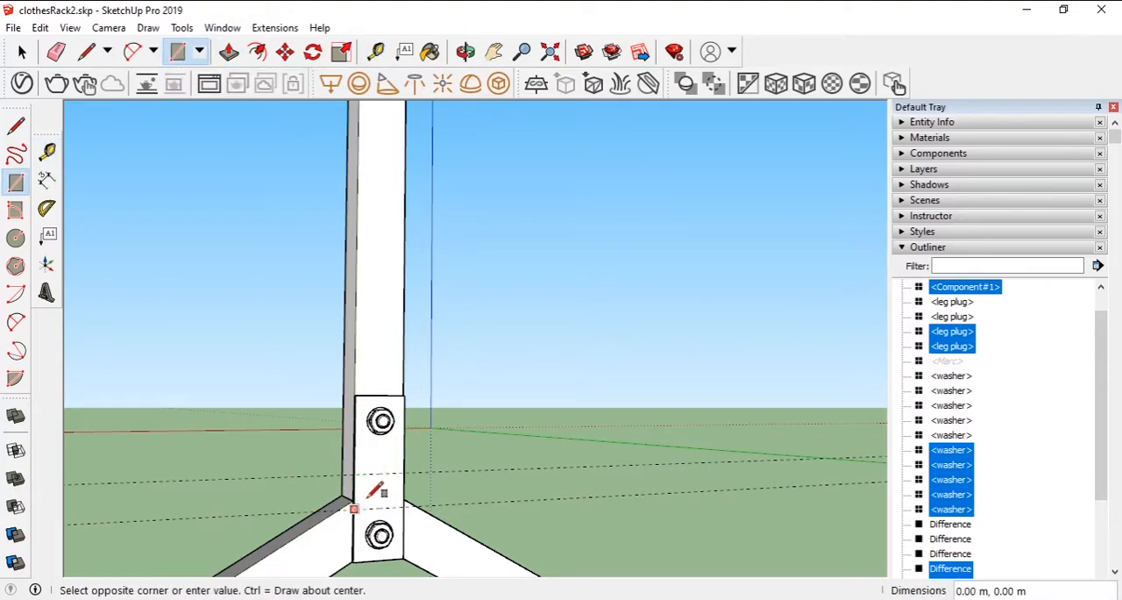
click(413, 464)
key(f)
click(379, 493)
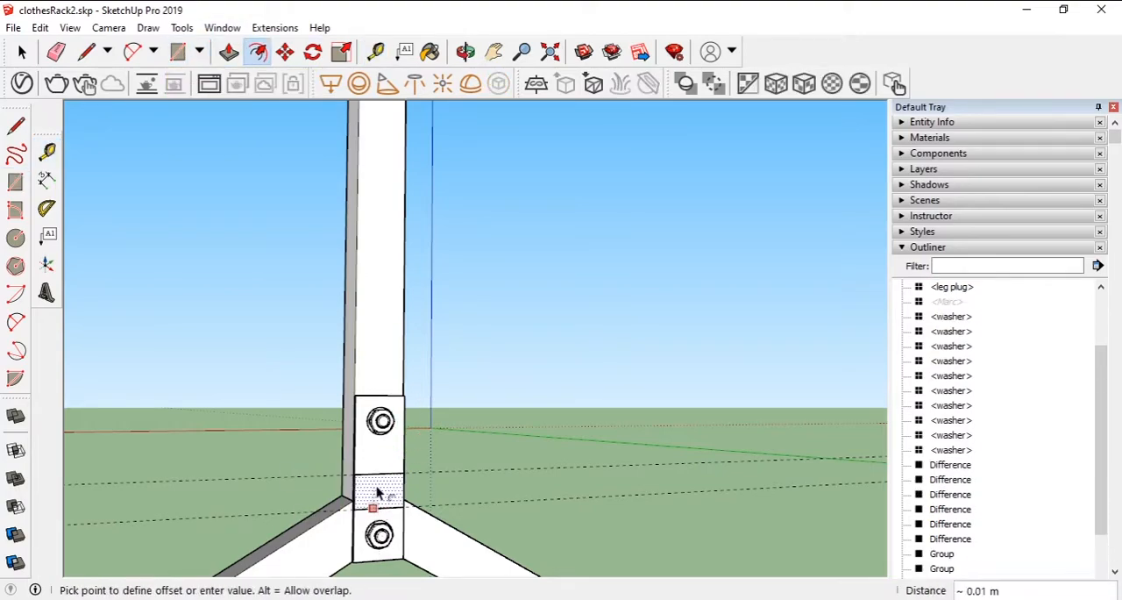
click(374, 505)
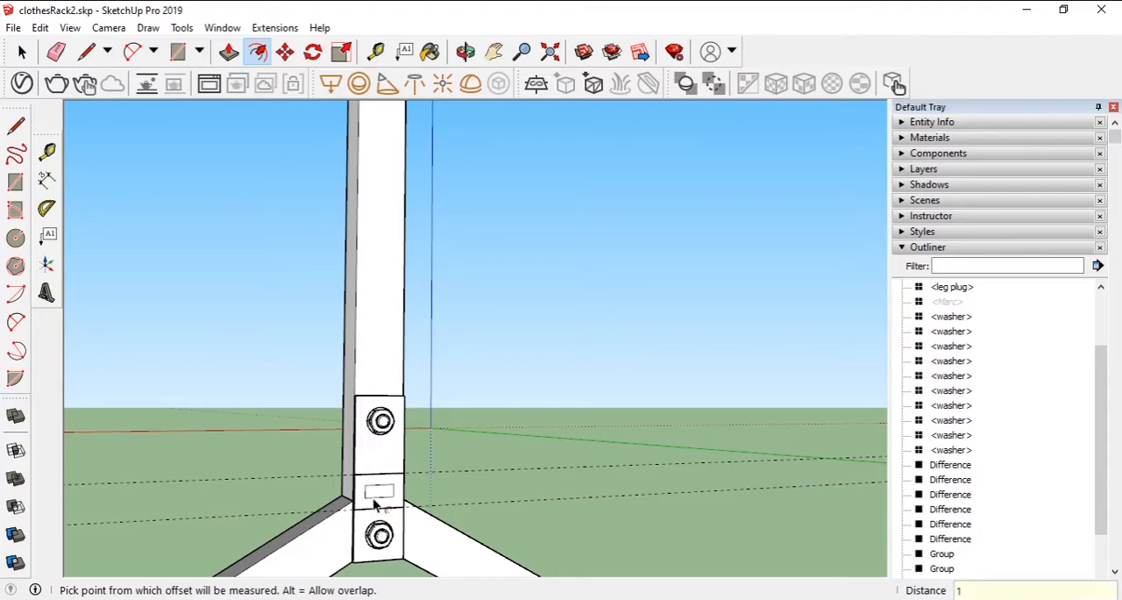
click(378, 506)
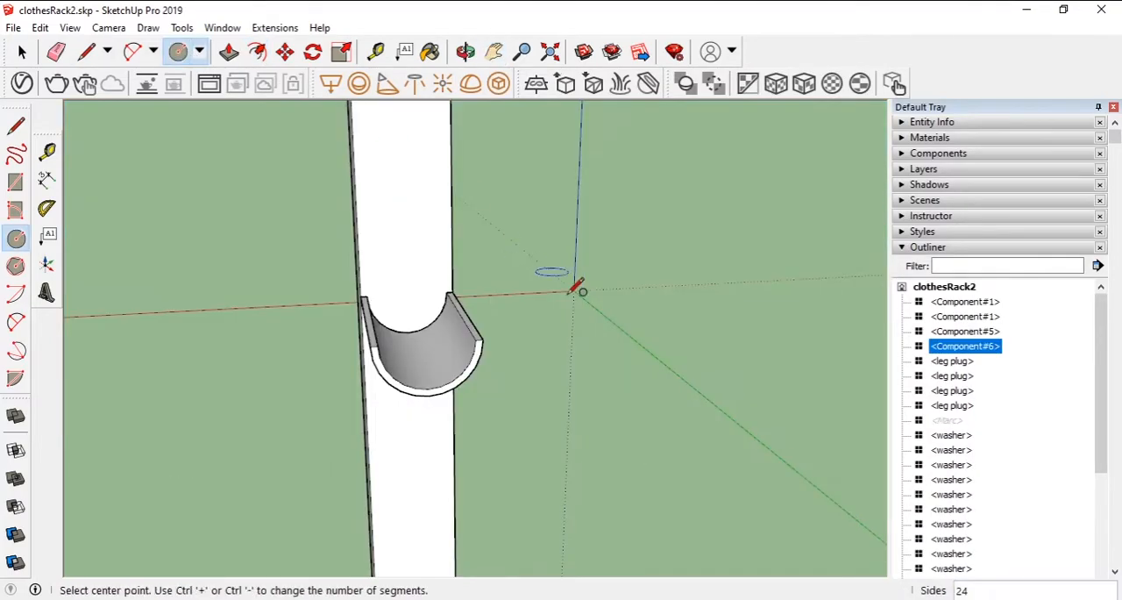
- Draw a circle of about 0.01 m radius on the column face, fitting the inside of the curved support
click(397, 330)
key(Escape)
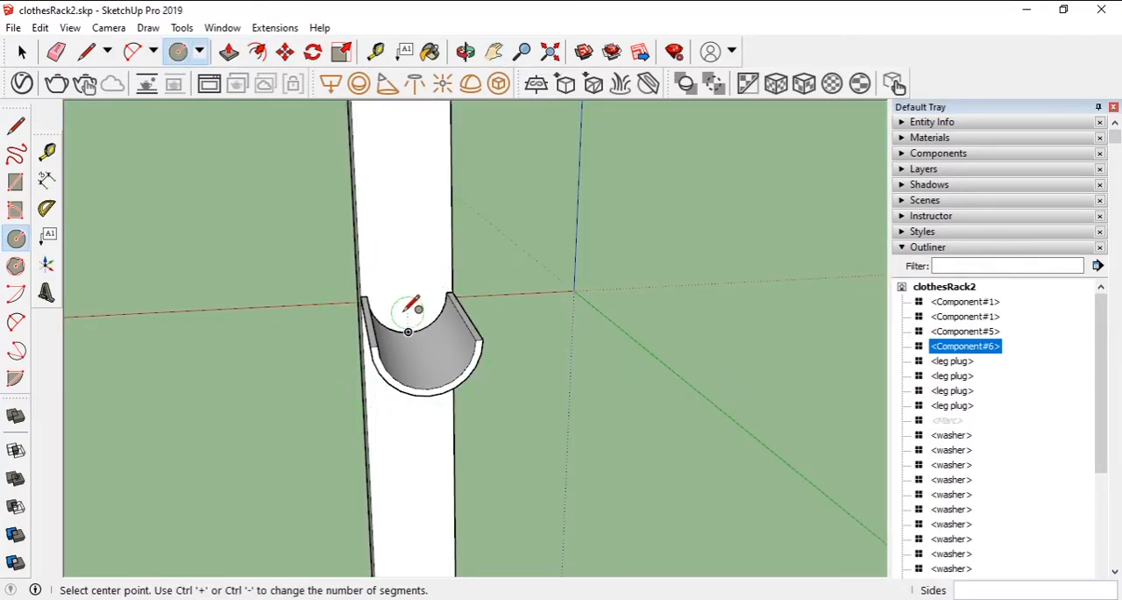
click(407, 292)
click(408, 336)
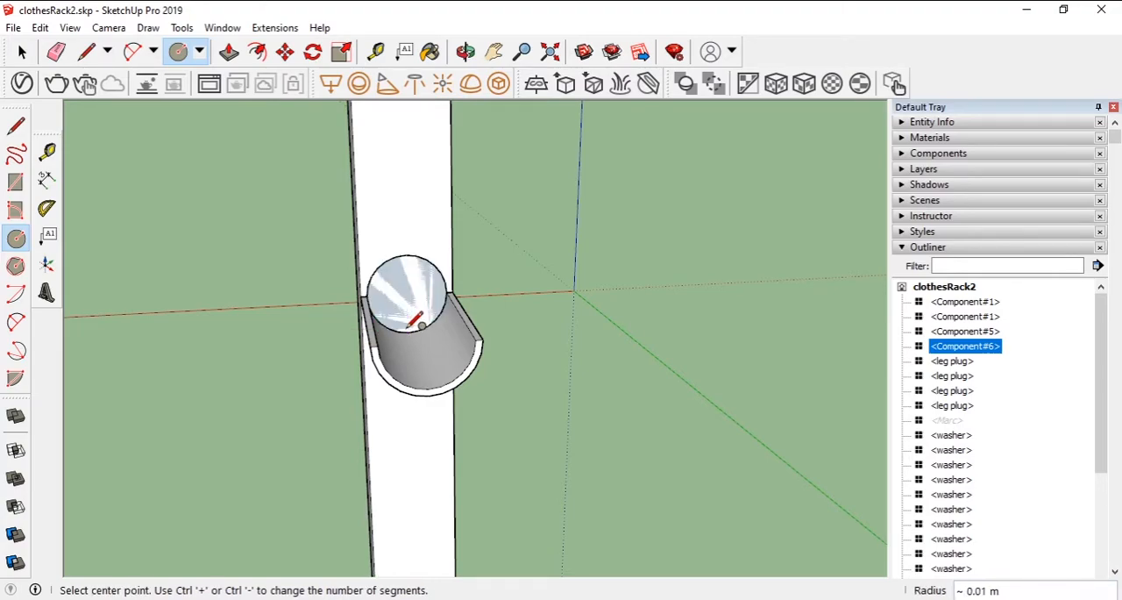
- Offset the circle inward and delete the inner disc to leave a ring profile
scroll(390, 280, up, 3)
middle_drag(376, 284, 429, 241)
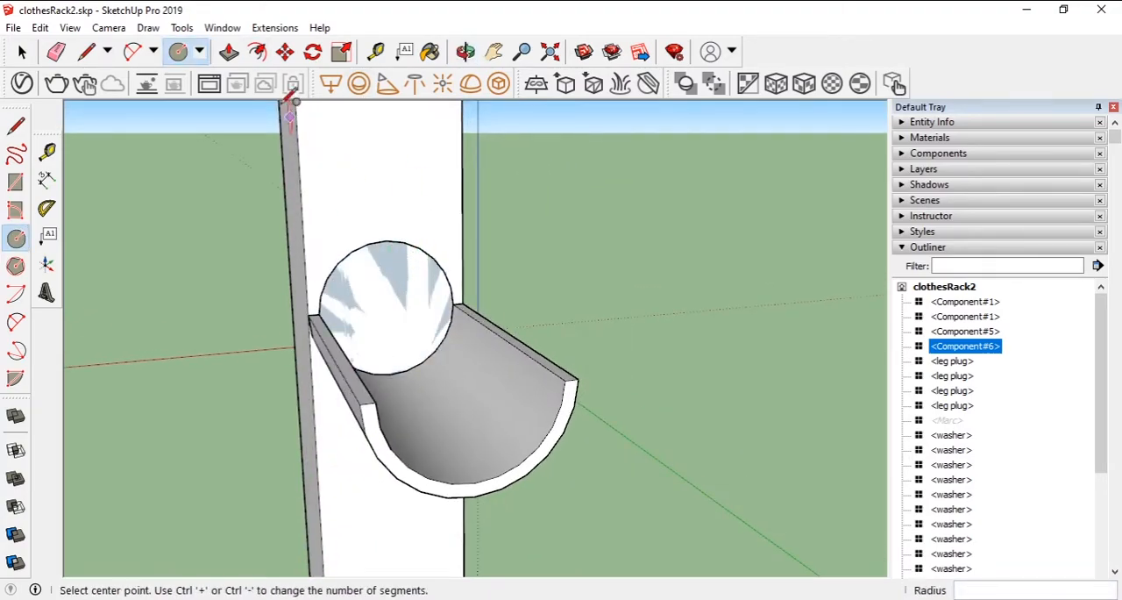
click(258, 52)
click(400, 242)
click(397, 260)
key(space)
click(395, 312)
key(Delete)
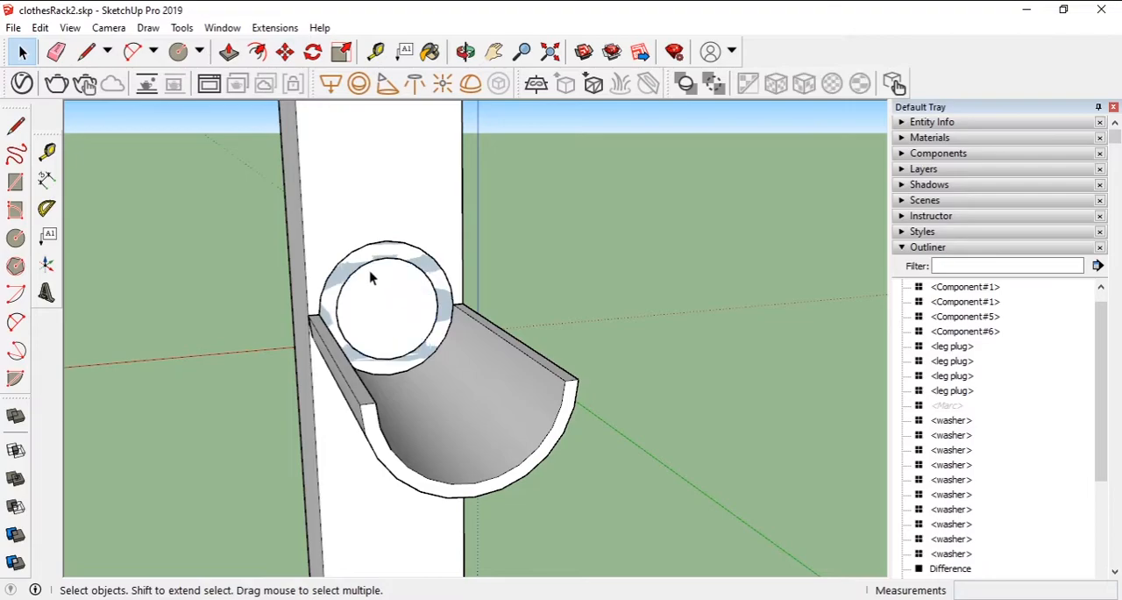
- Extrude the ring along the curved support toward the opposite upright to form a hollow tube
middle_drag(267, 260, 369, 195)
click(229, 52)
drag(366, 283, 715, 521)
- Turn the whole tube into a component named beam
key(space)
middle_drag(716, 521, 778, 525)
click(766, 489)
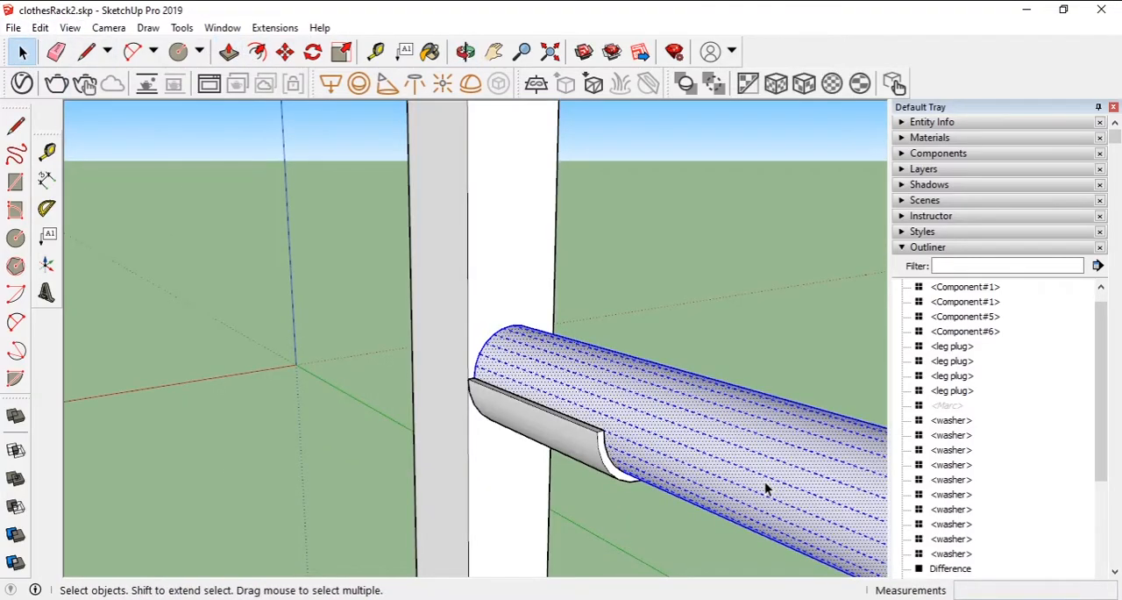
key(g)
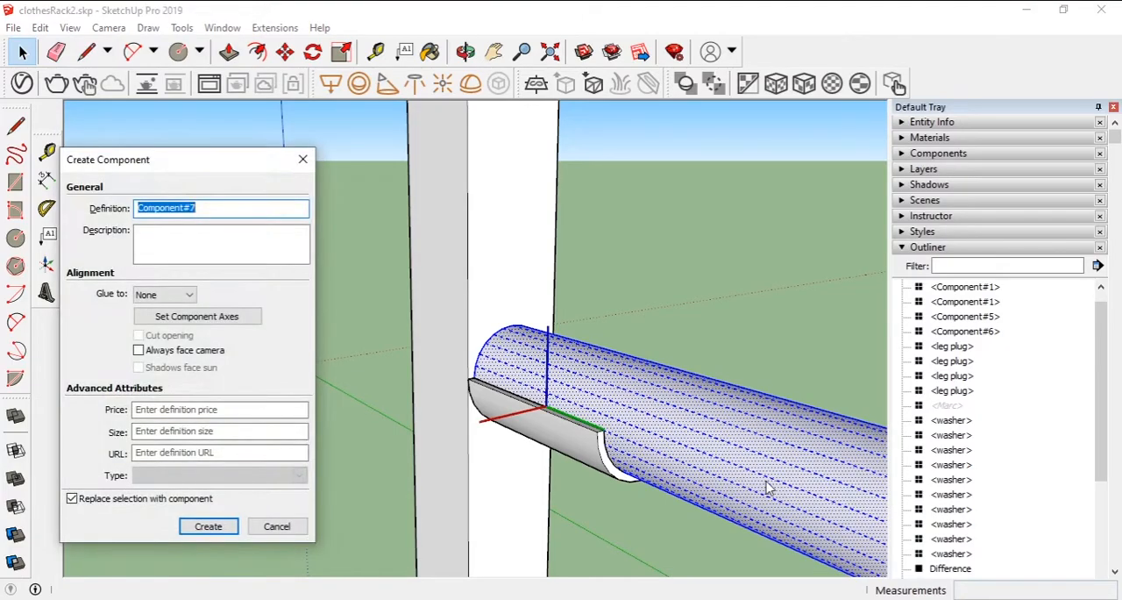
text(beam)
key(Return)
- Copy the beam 97.5 cm straight up to the top of the uprights
middle_drag(692, 324, 719, 289)
click(286, 52)
click(807, 476)
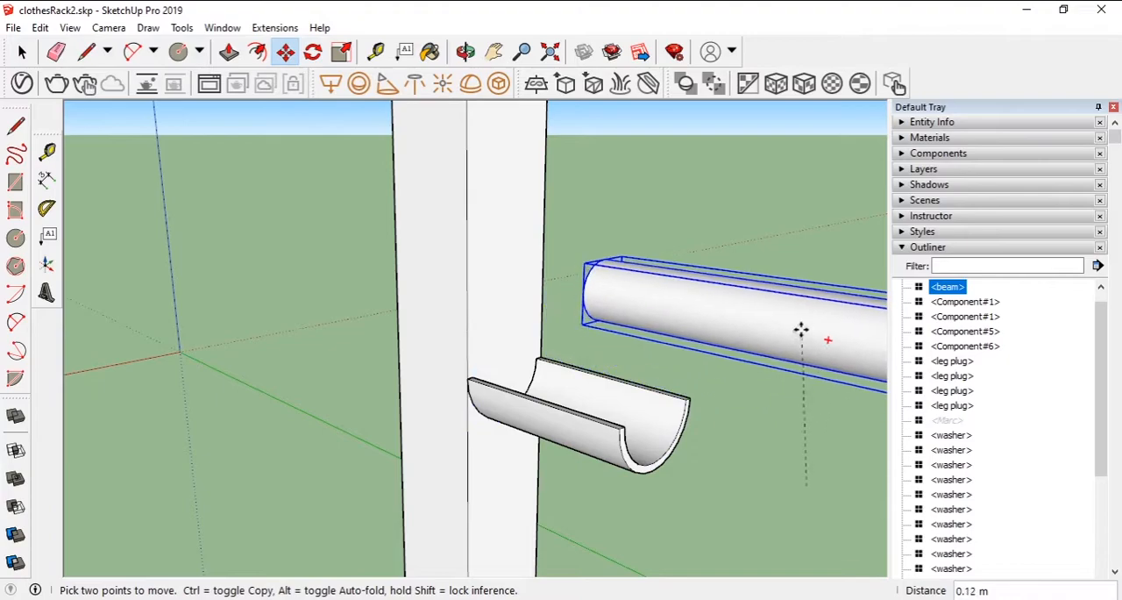
key(ctrl)
click(837, 291)
text(97.5cm)
key(Return)
- Move one complete upright assembly, with its legs, plates and bolts, outward until it meets the ends of the round beams
scroll(831, 283, down, 10)
middle_drag(831, 283, 651, 204)
click(22, 52)
click(645, 162)
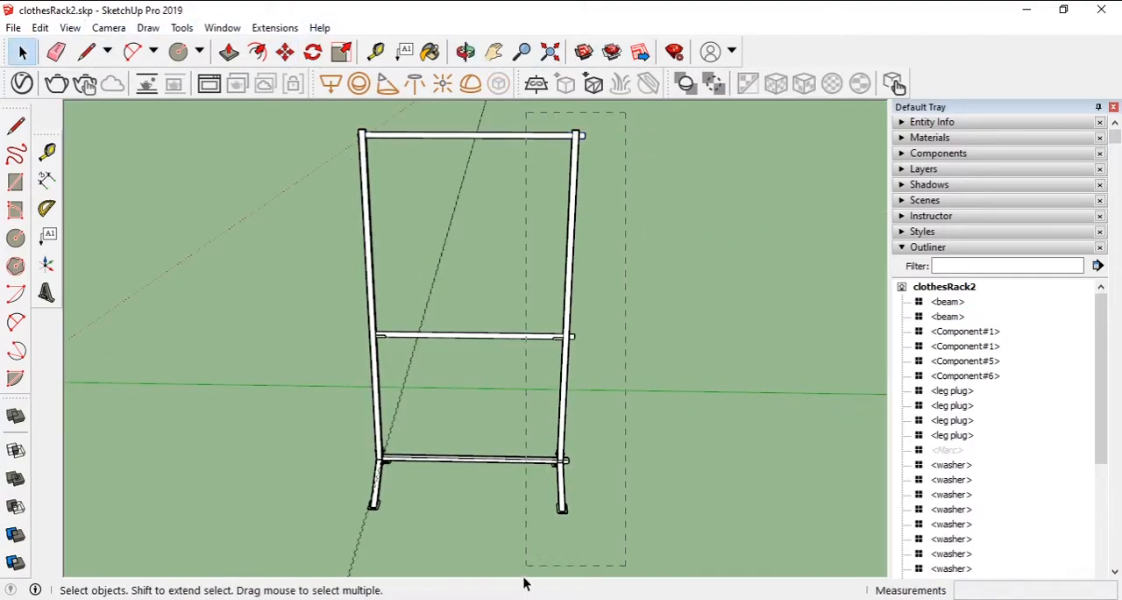
drag(532, 566, 530, 568)
drag(516, 108, 593, 498)
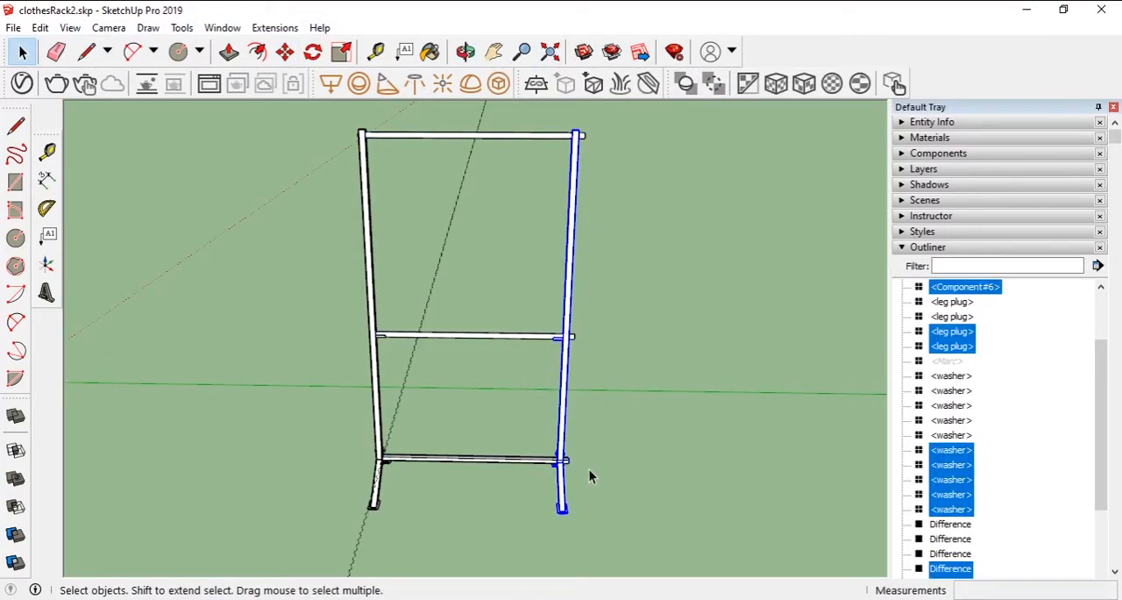
scroll(581, 444, up, 8)
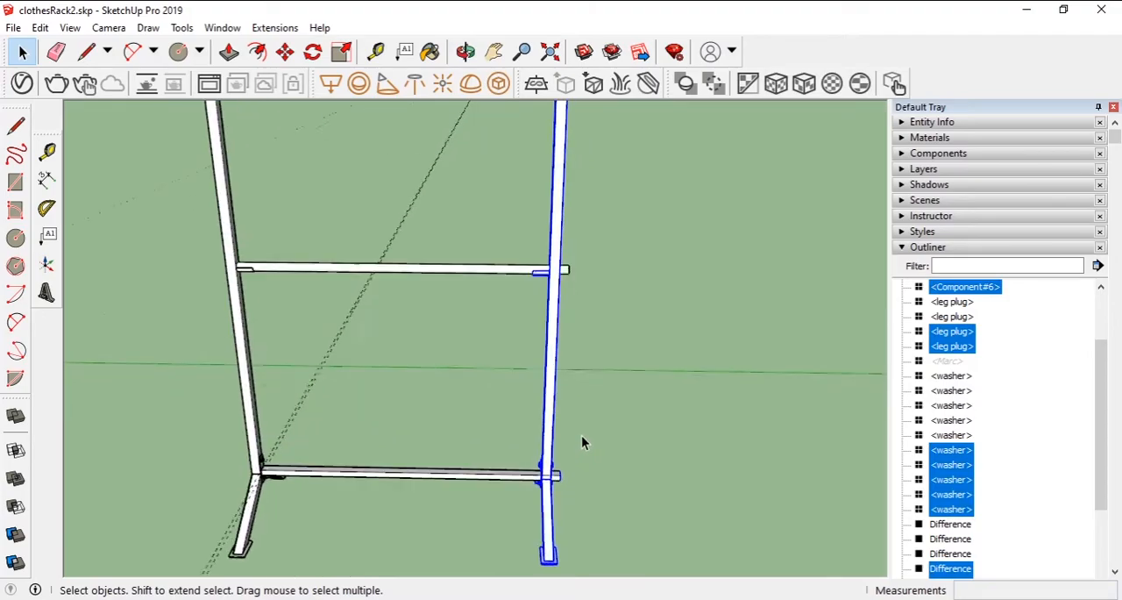
click(285, 52)
click(506, 265)
middle_drag(639, 261, 686, 338)
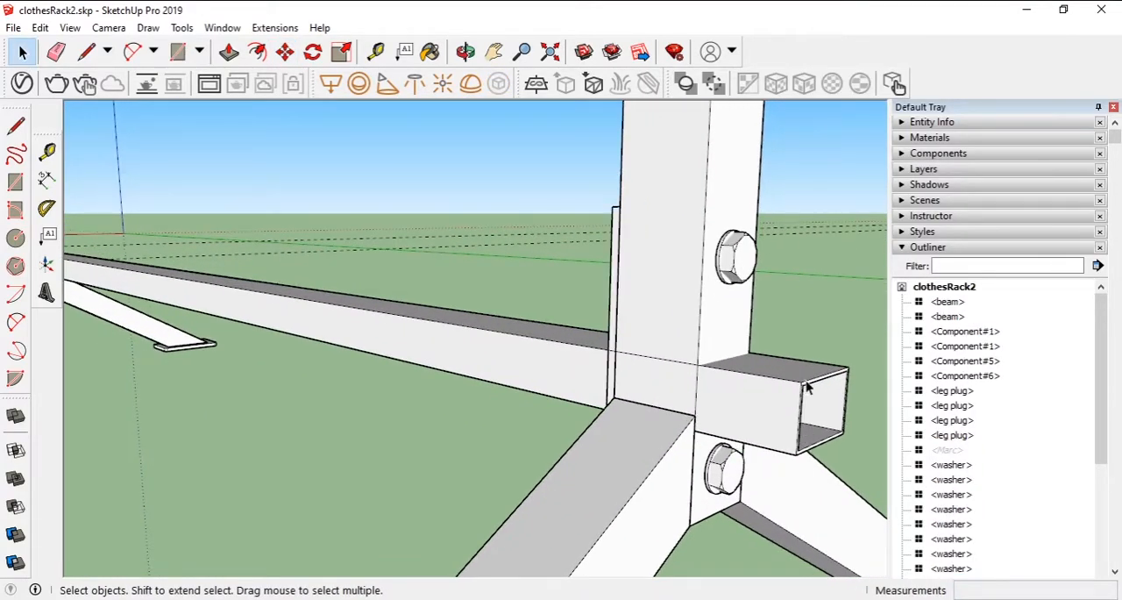
- Push the protruding end of the lower square beam back until it is flush with the inner plate
click(807, 382)
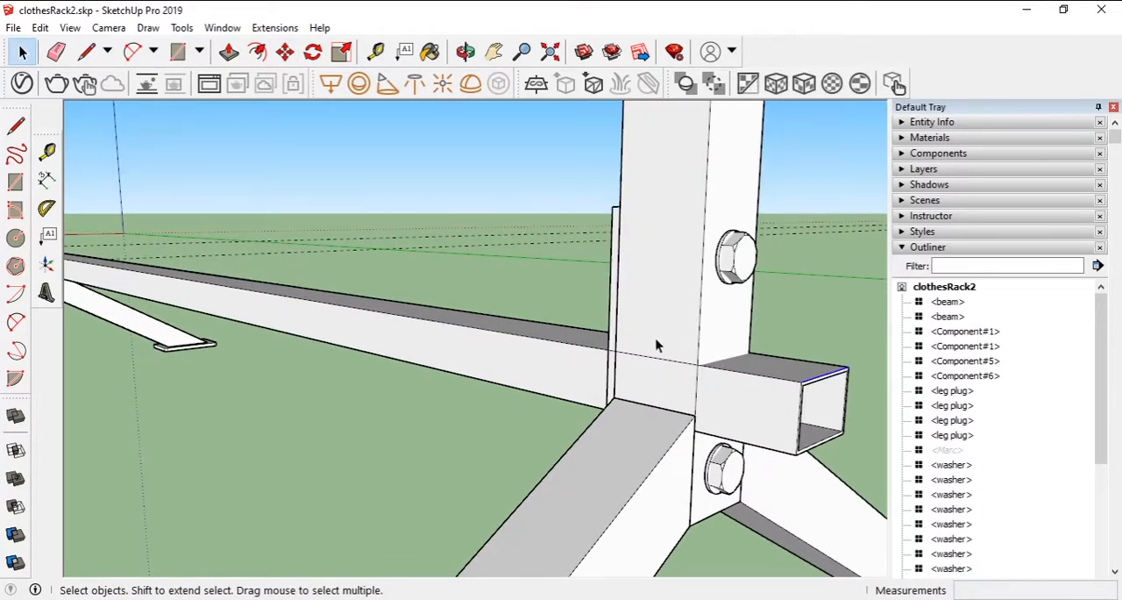
click(228, 51)
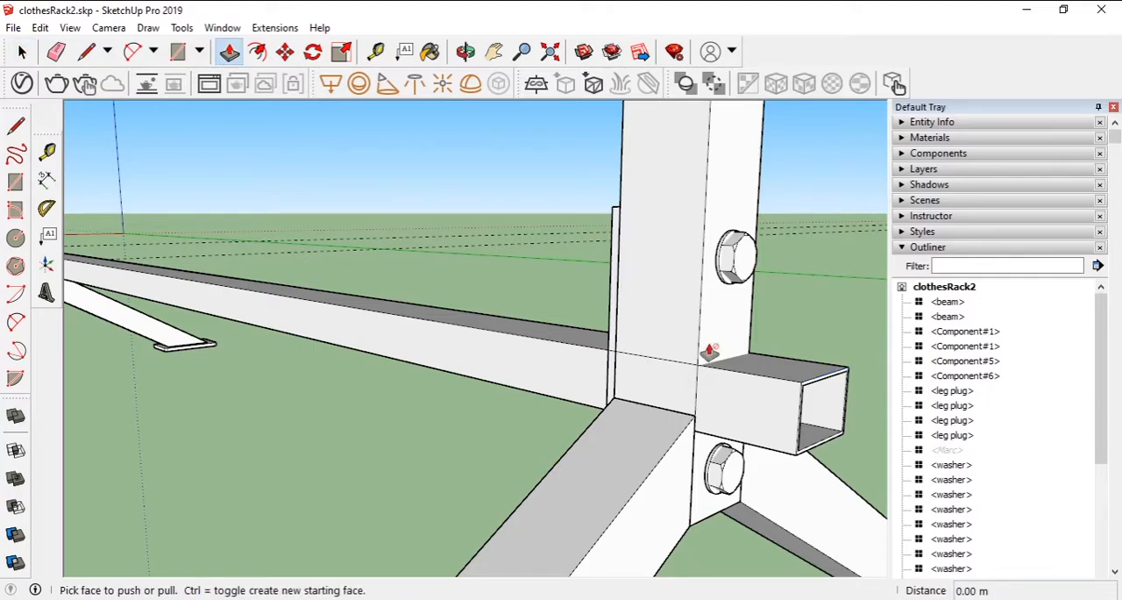
click(822, 399)
middle_drag(607, 329, 386, 219)
key(space)
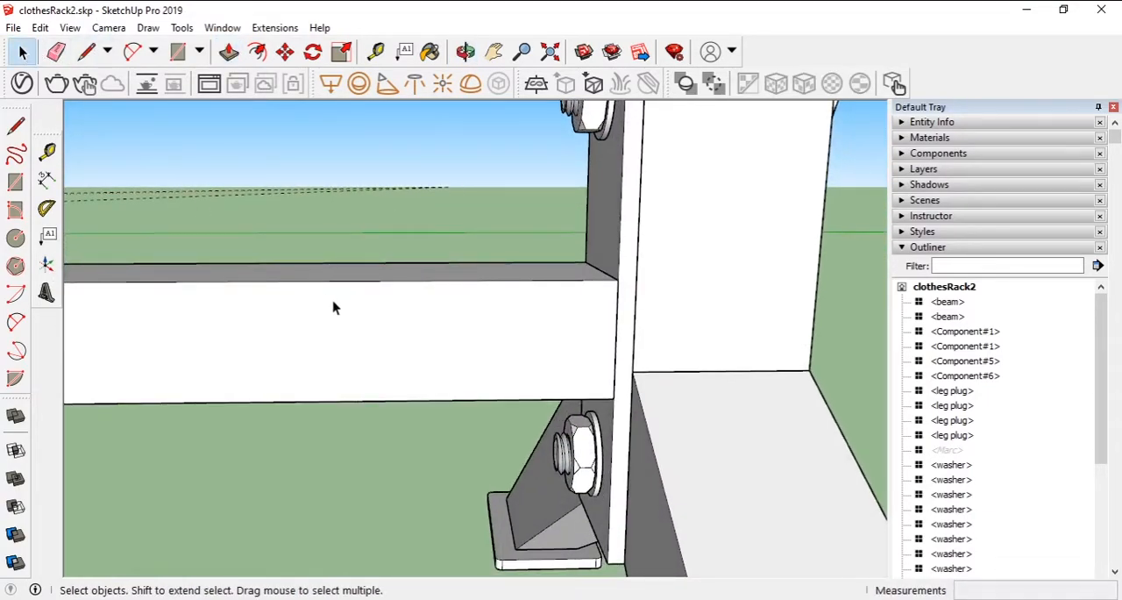
- Turn the lower square beam into a component named beam1
click(333, 306)
key(g)
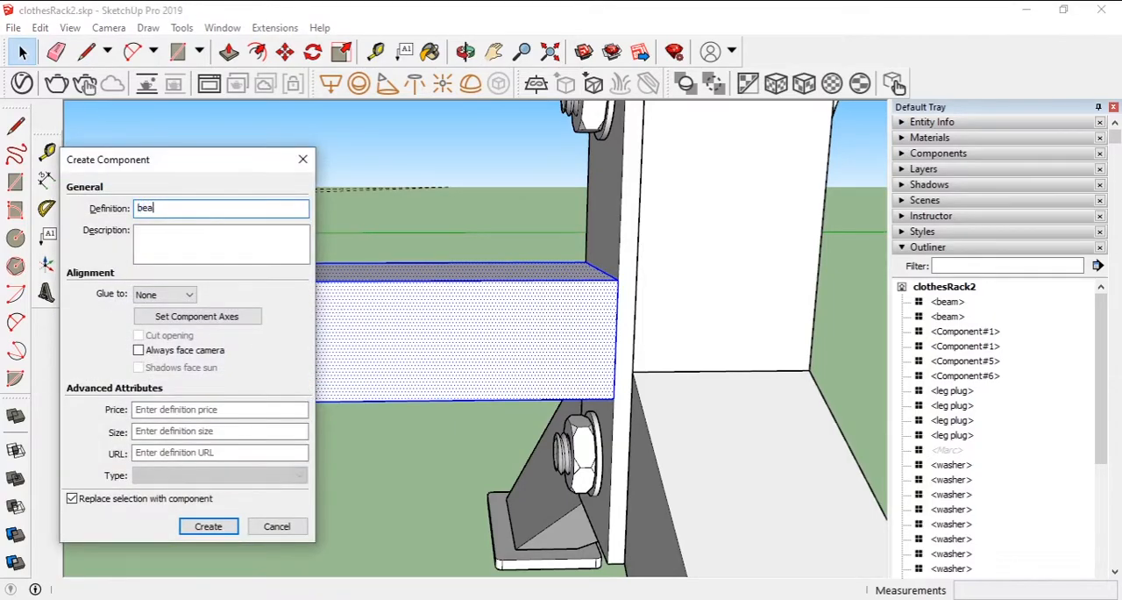
click(206, 525)
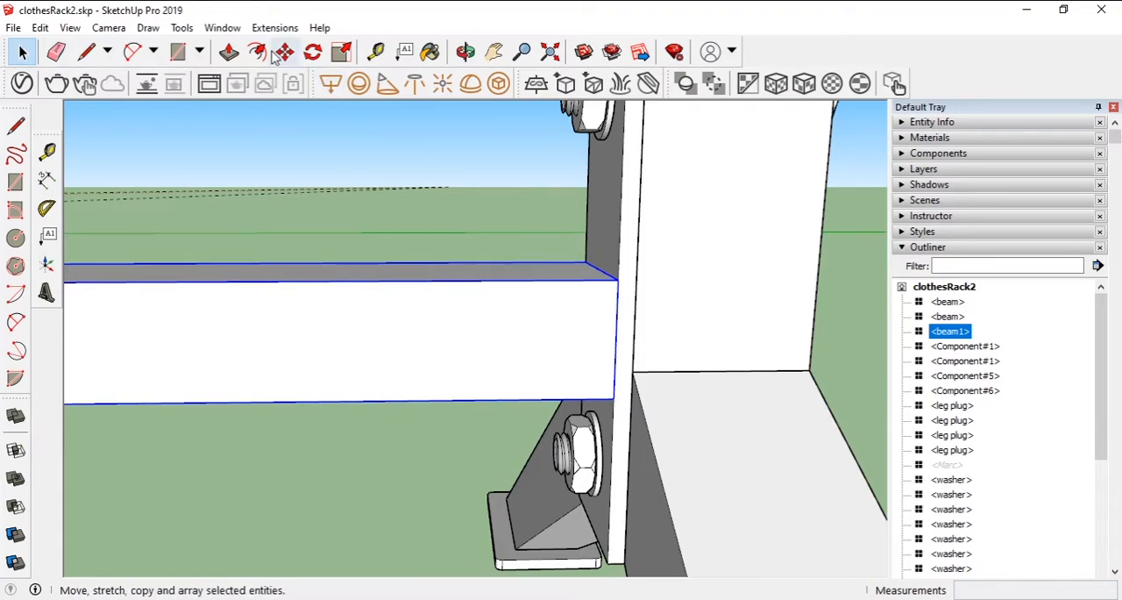
- Place guide lines 15 cm outward from the leg foot plates on all sides of the rack
click(229, 52)
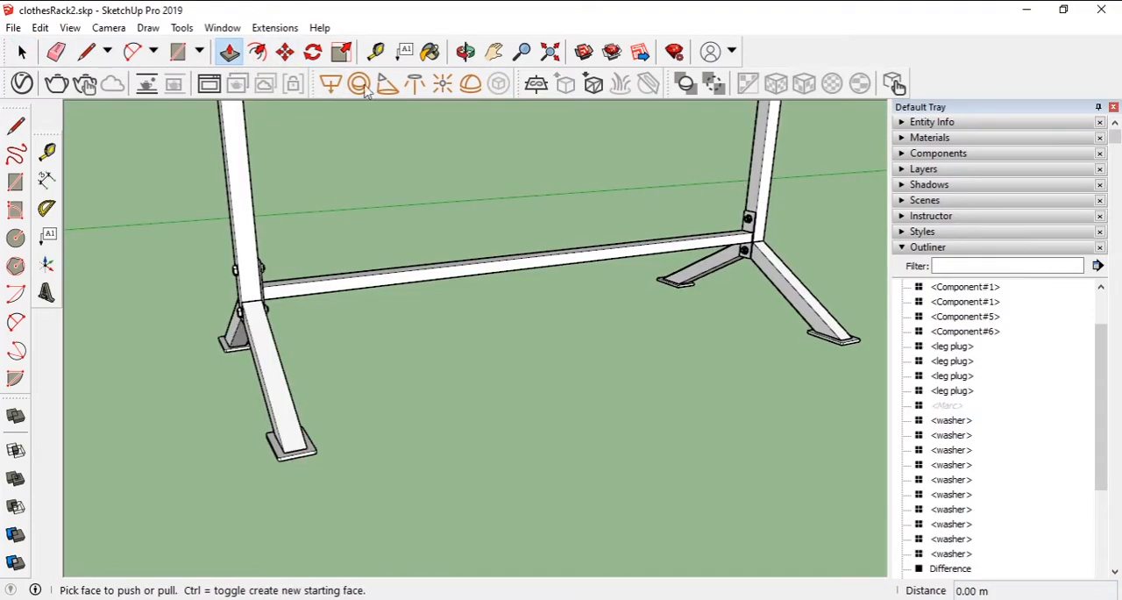
click(376, 51)
click(301, 449)
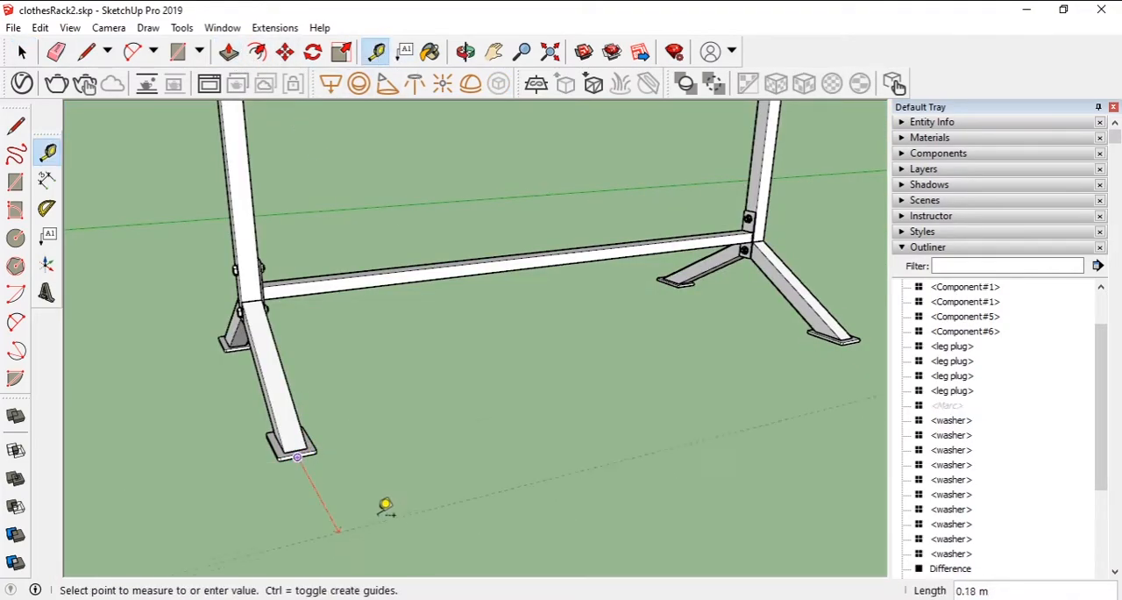
click(409, 517)
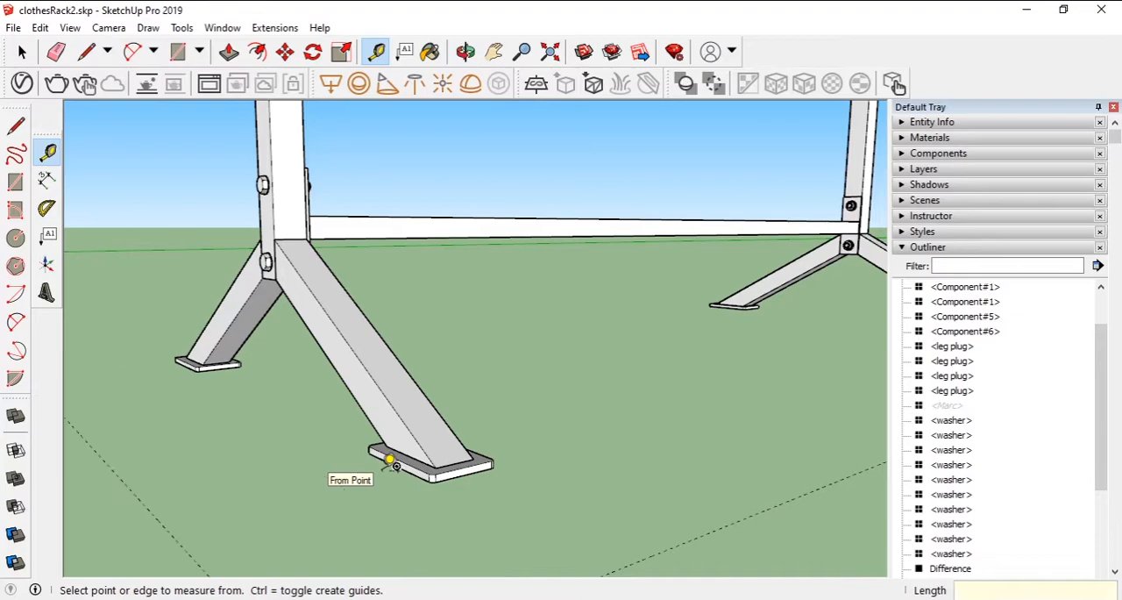
middle_drag(181, 287, 689, 451)
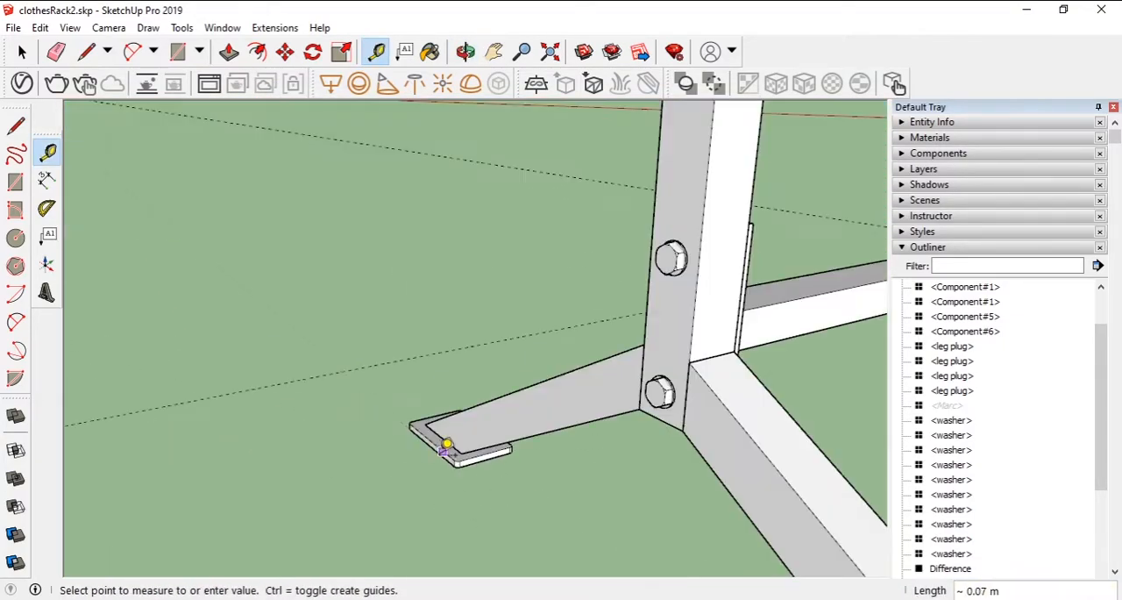
click(444, 444)
key(ctrl+z)
click(430, 447)
click(303, 475)
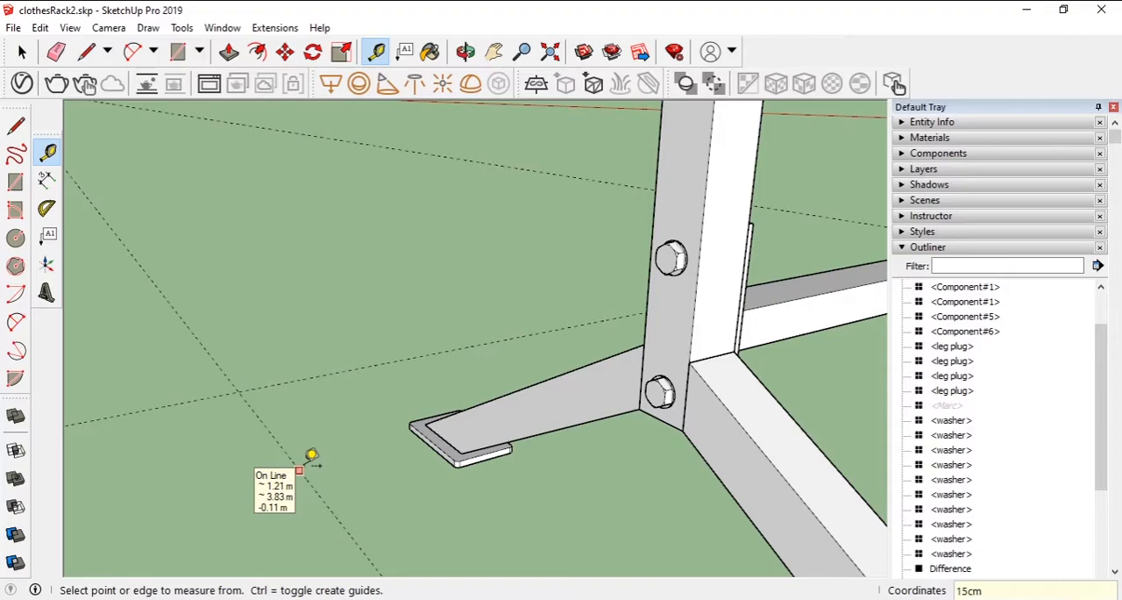
middle_drag(509, 456, 503, 485)
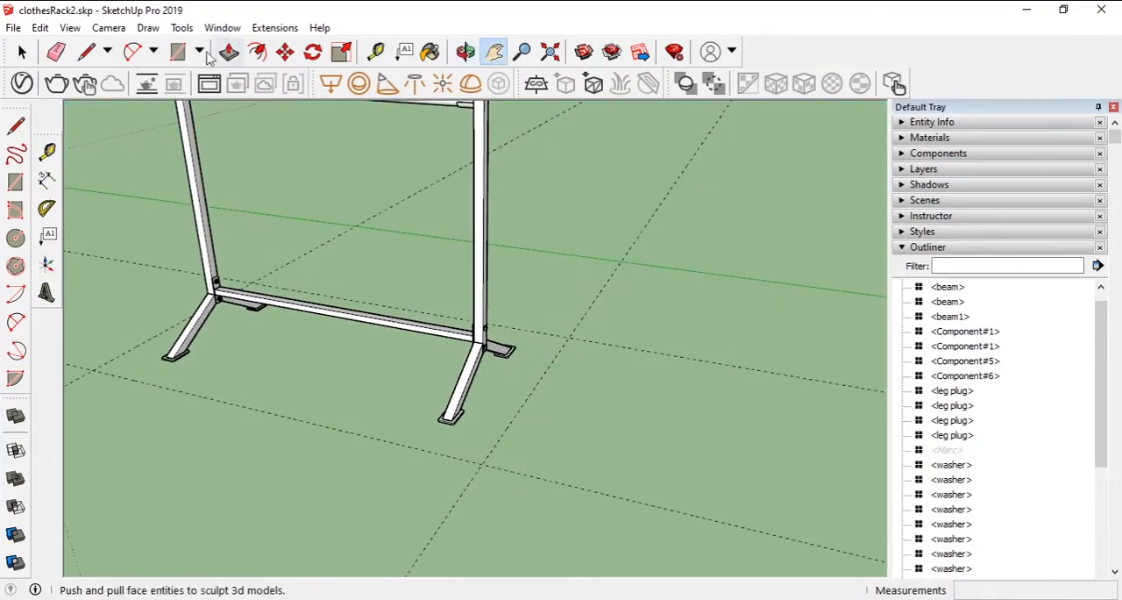
- Draw a ground rectangle around the feet between the opposite crossings of the guide lines
click(178, 52)
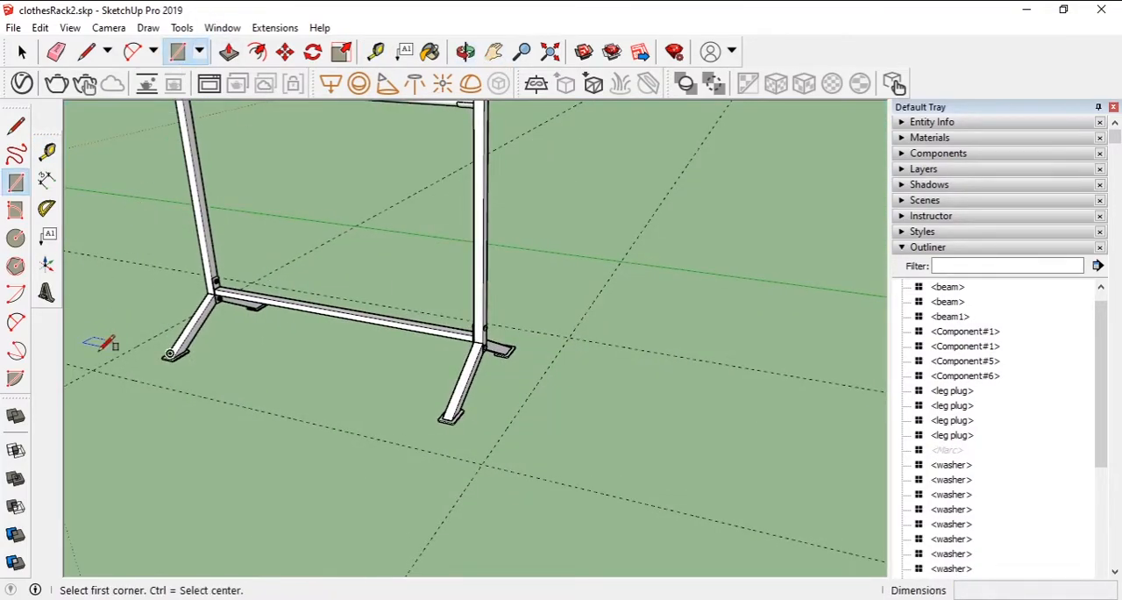
click(92, 369)
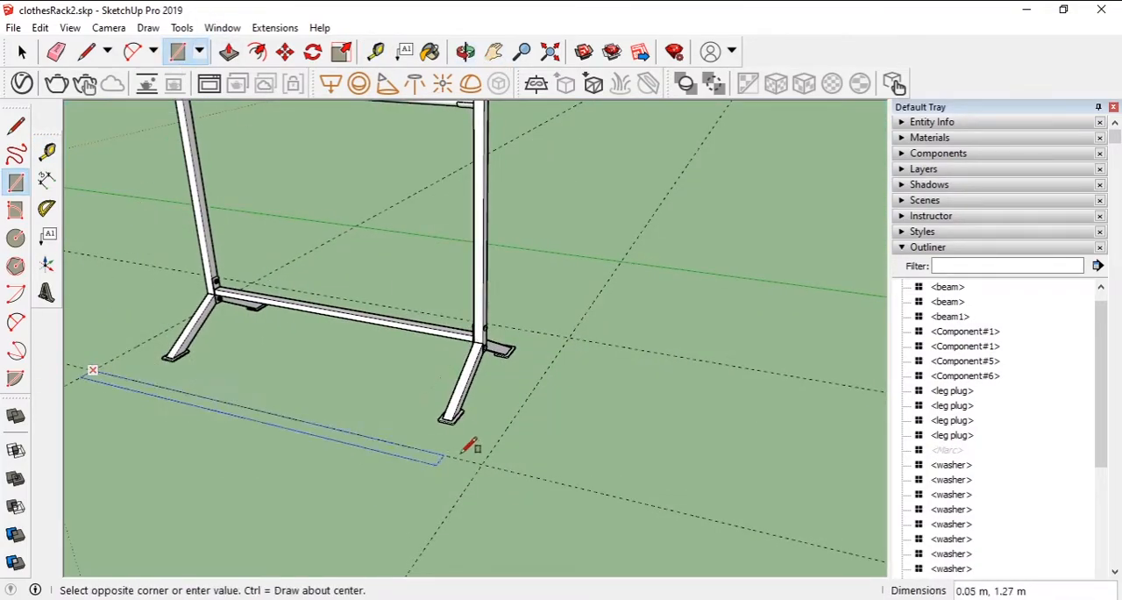
click(571, 336)
- Extrude the ground rectangle downward into a slab and turn it into a component named earth
middle_drag(300, 455, 319, 145)
click(230, 52)
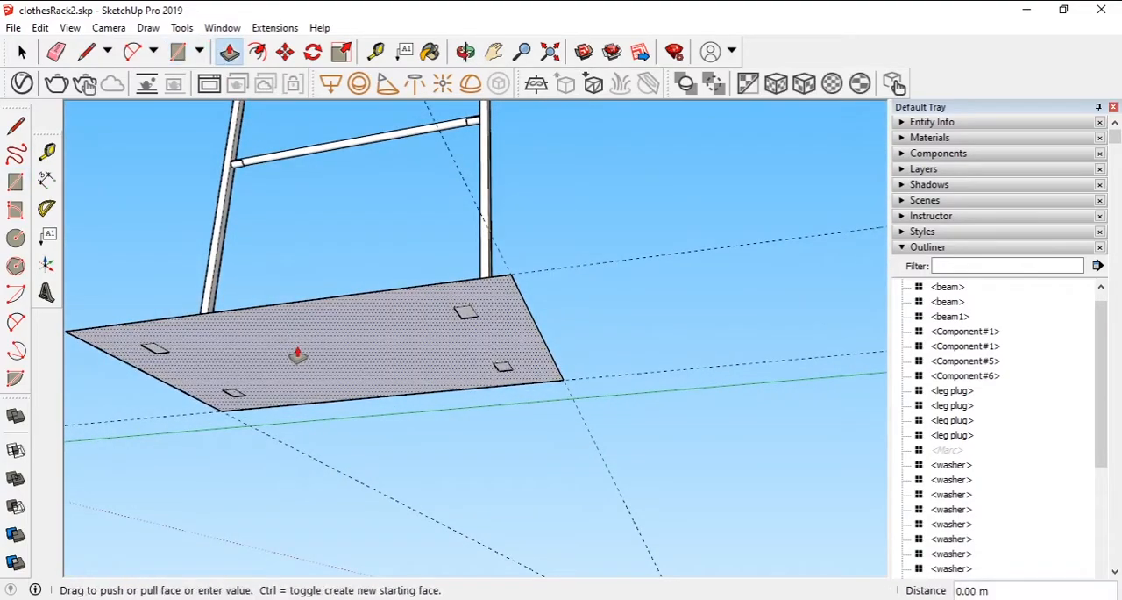
drag(298, 351, 288, 425)
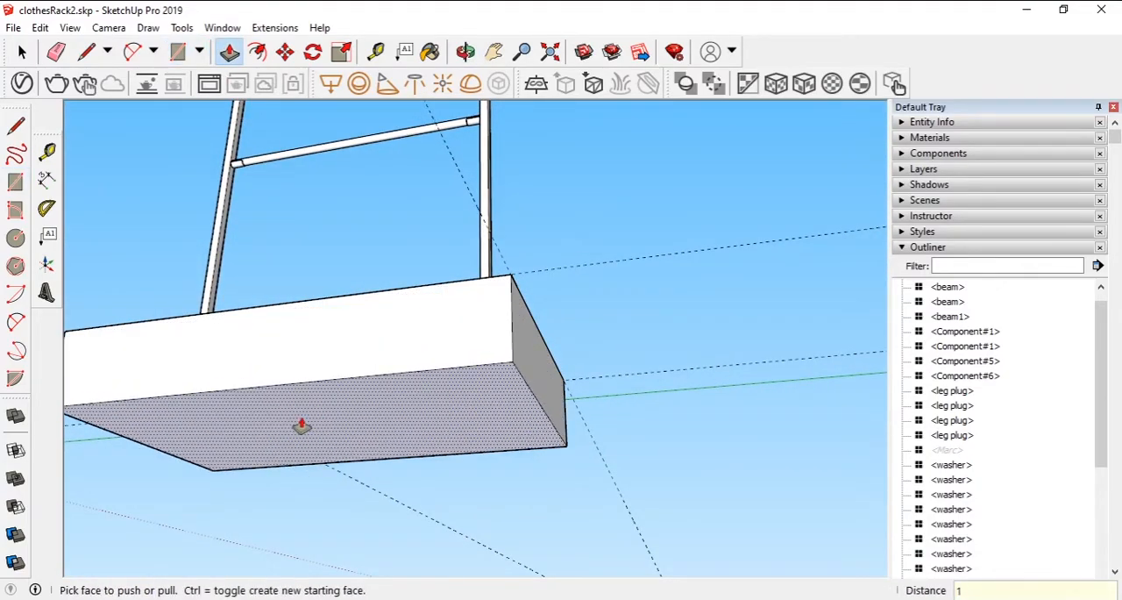
key(Return)
middle_drag(412, 298, 461, 491)
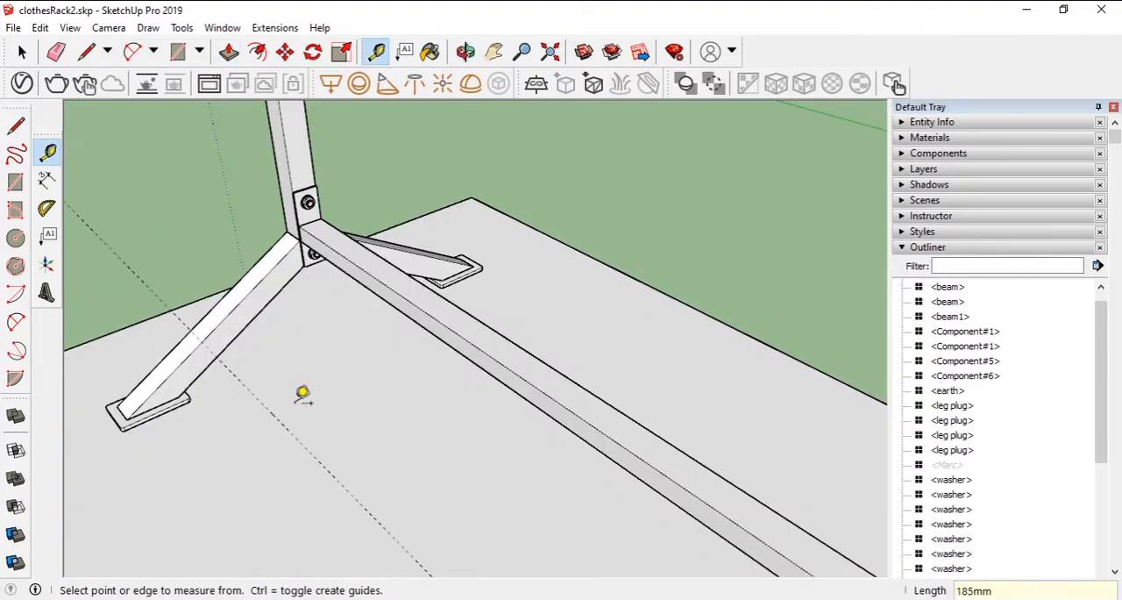
- Set guides 185 mm beside the lower beam and along its end, and draw a 40 cm by 100 cm rectangle from their crossing
click(311, 218)
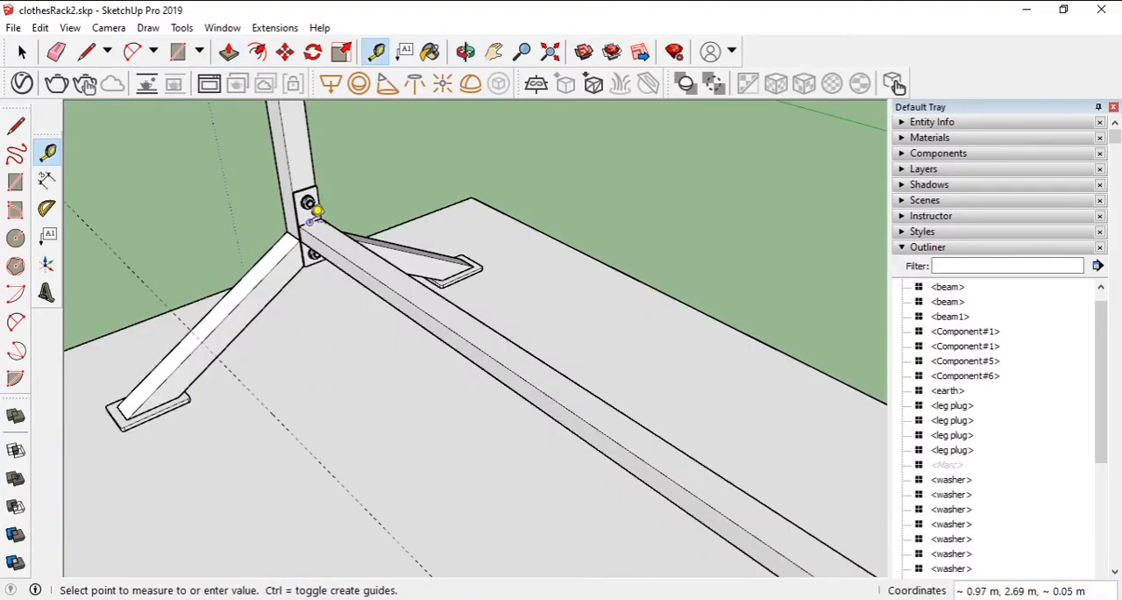
key(r)
middle_drag(151, 269, 188, 281)
click(187, 284)
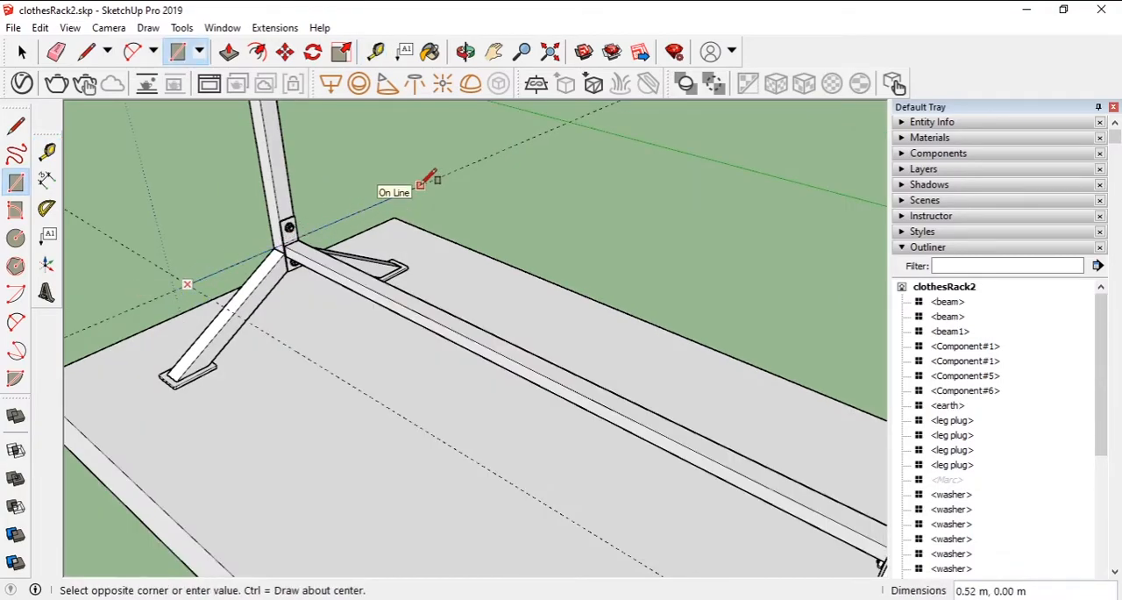
click(656, 268)
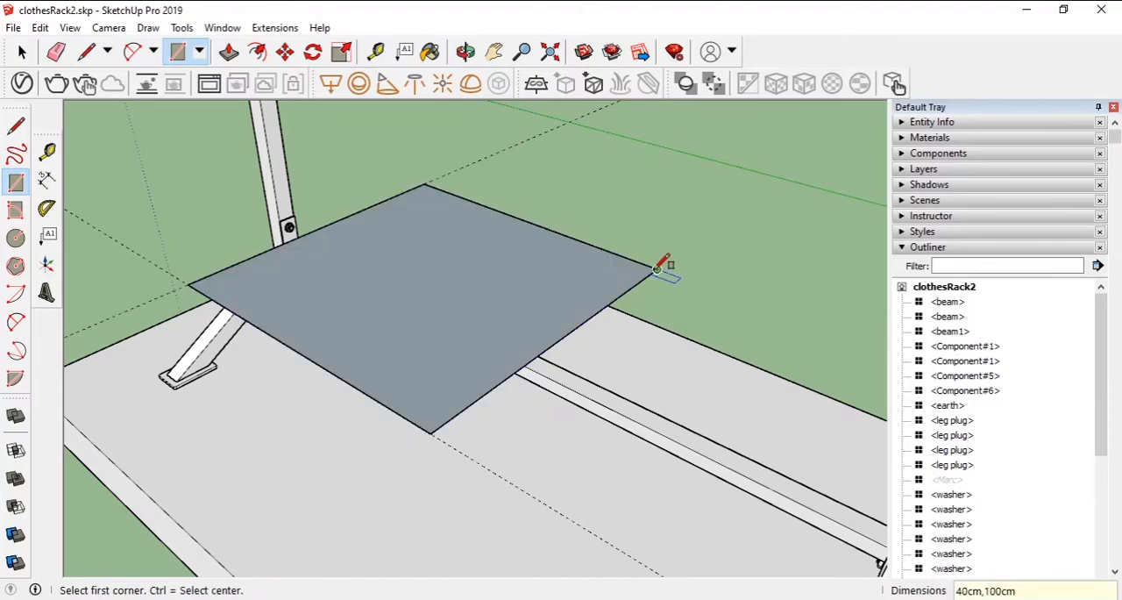
key(Return)
- Extrude the rectangle into a board and turn it into a component named wood
click(229, 52)
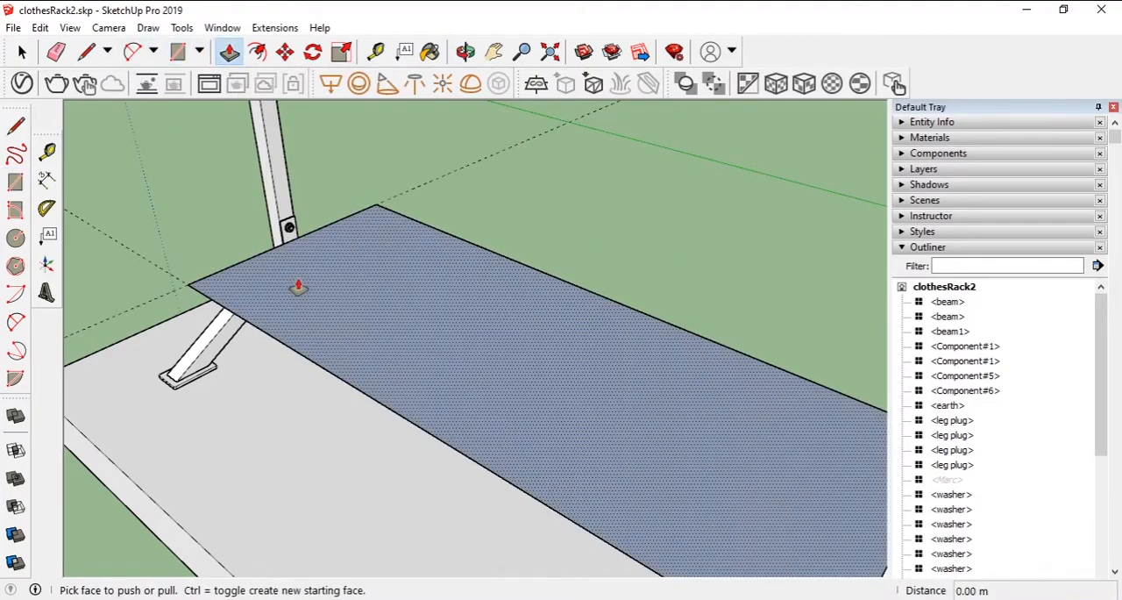
click(298, 285)
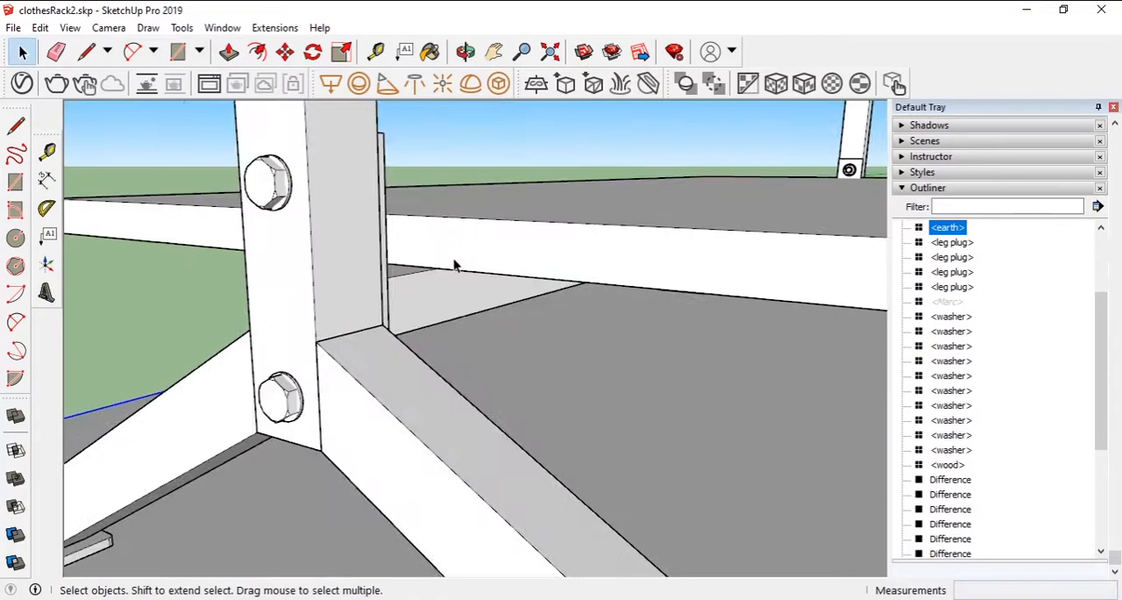
- Move the wooden board straight down so its underside rests on the lower square beam
click(409, 248)
middle_drag(409, 248, 381, 283)
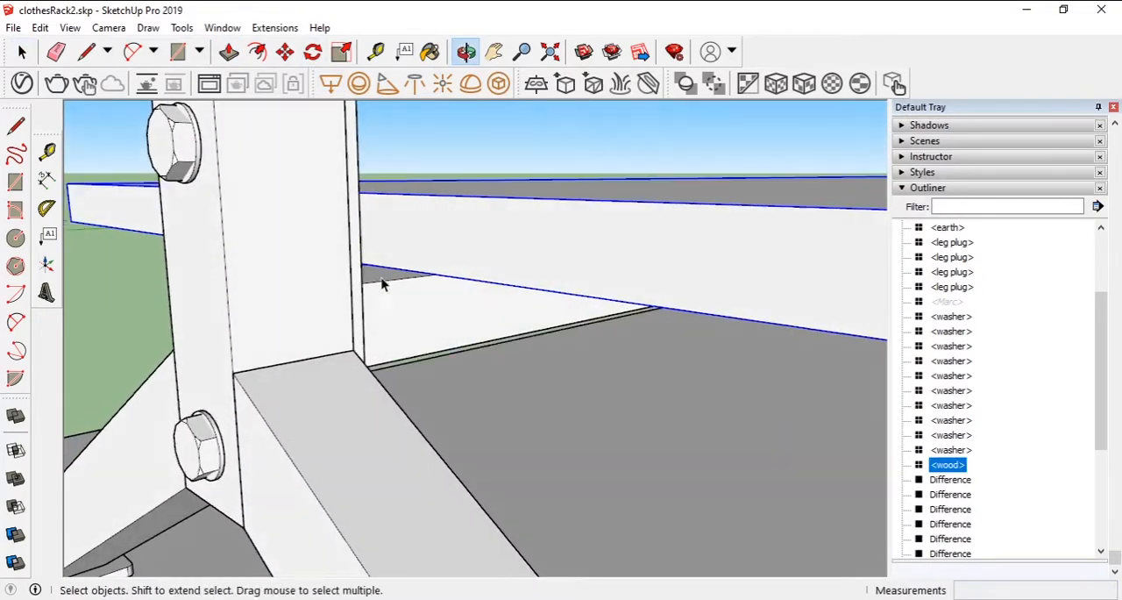
click(284, 52)
scroll(379, 267, up, 3)
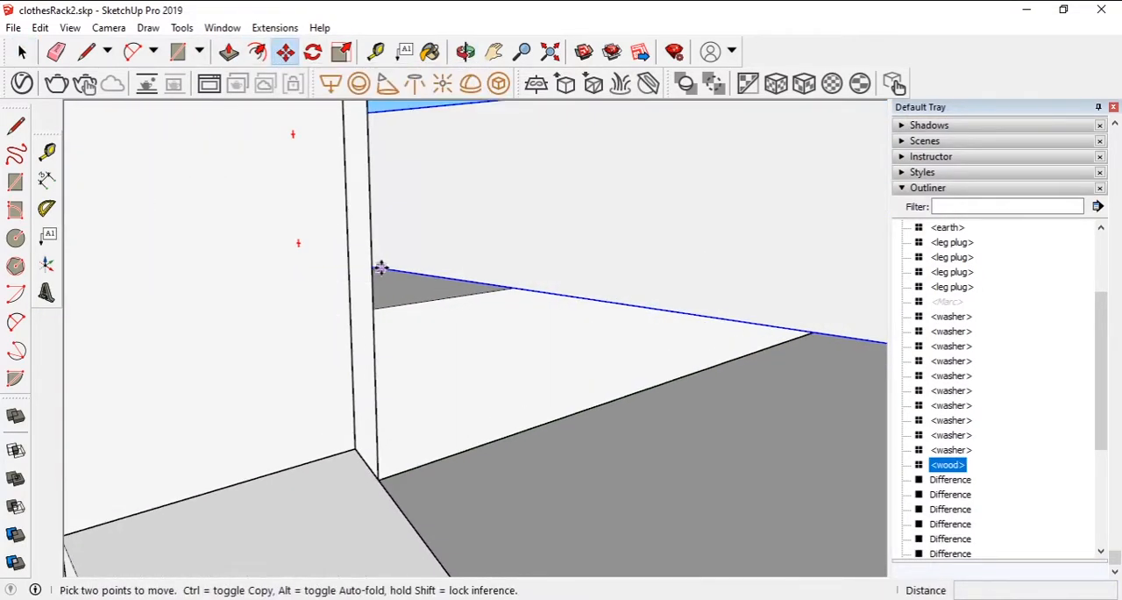
click(380, 268)
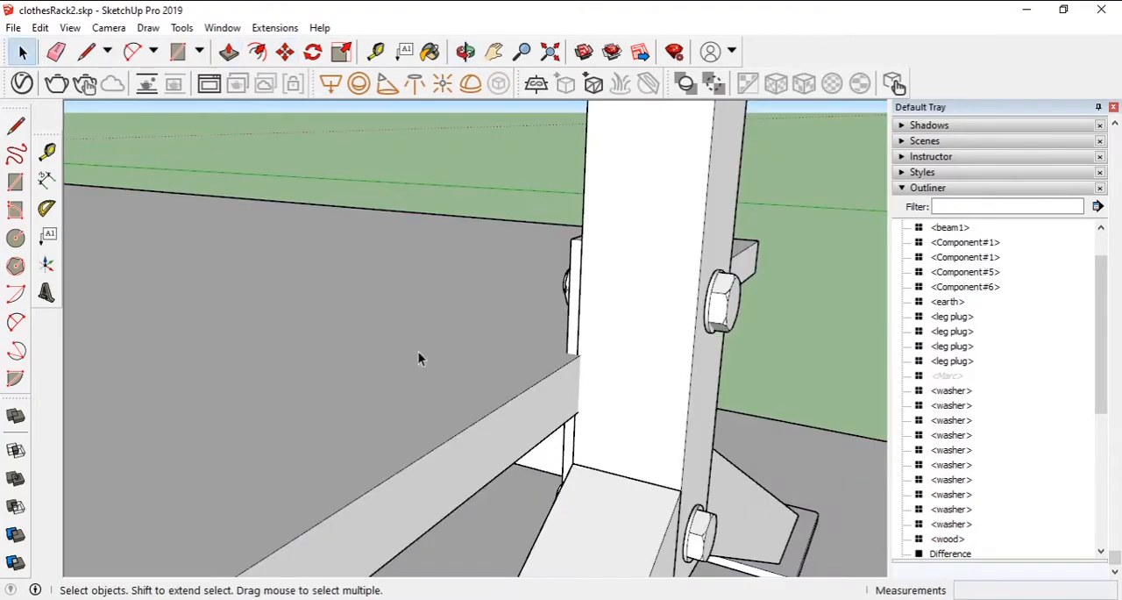
click(467, 449)
- Push the board's overlapping end face back until it is flush with the plate on the upright
key(p)
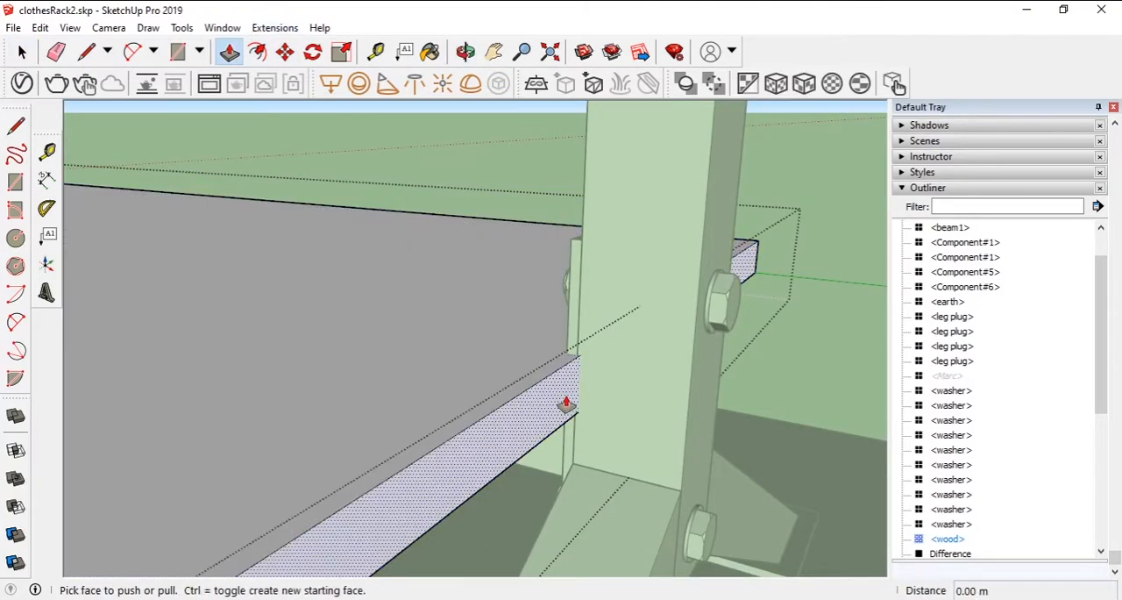
click(565, 404)
middle_drag(565, 346, 646, 383)
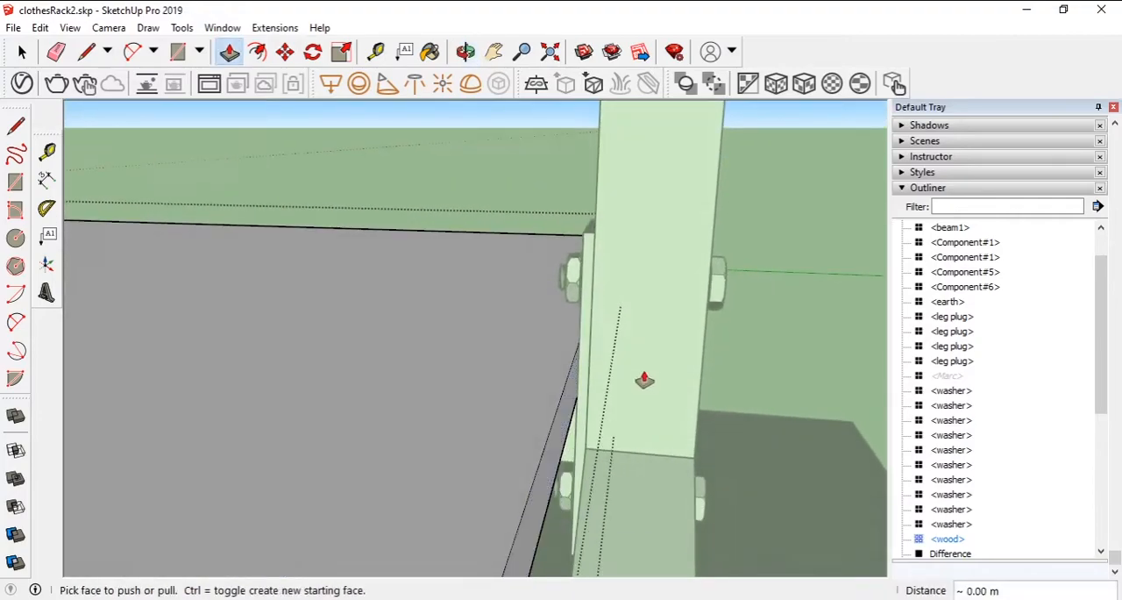
key(space)
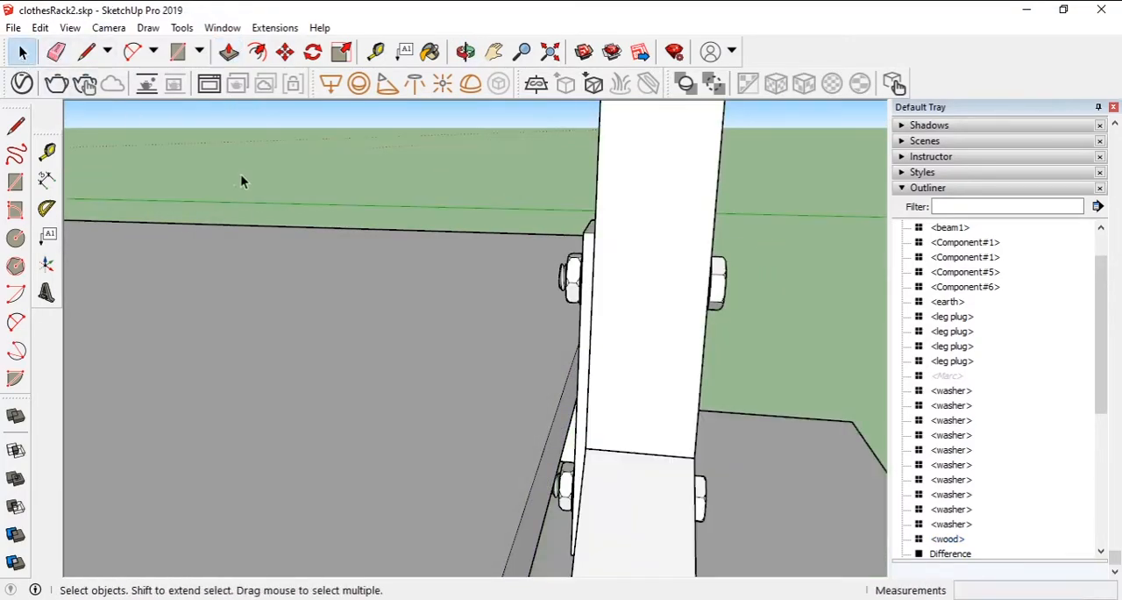
- Add guide lines on top of the board, inset from its ends and from its long edges
scroll(438, 351, down, 3)
key(t)
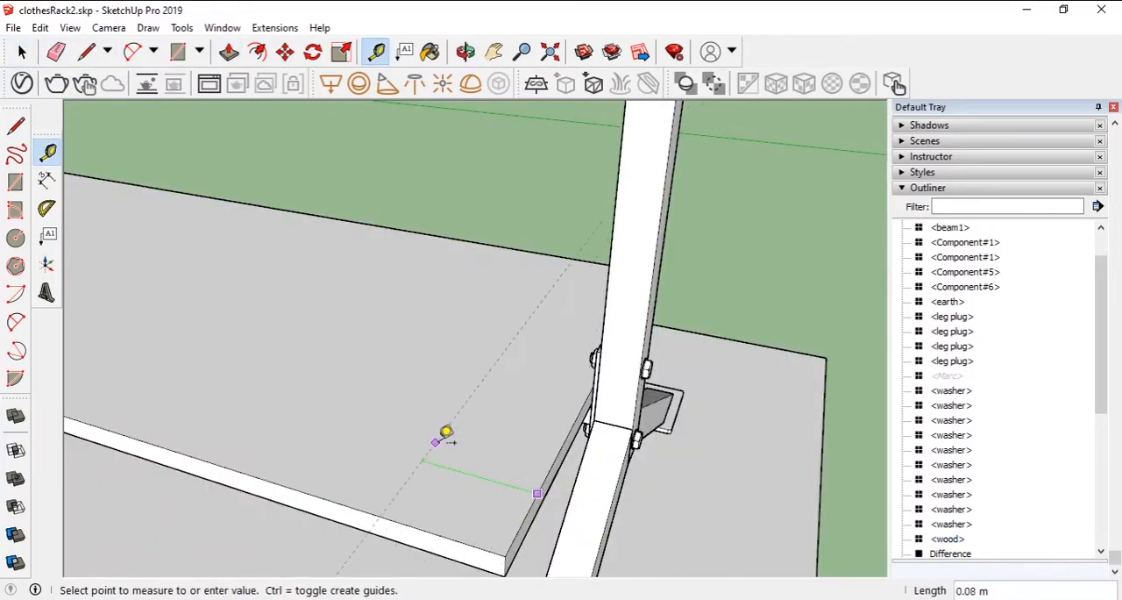
click(502, 436)
middle_drag(513, 421, 582, 345)
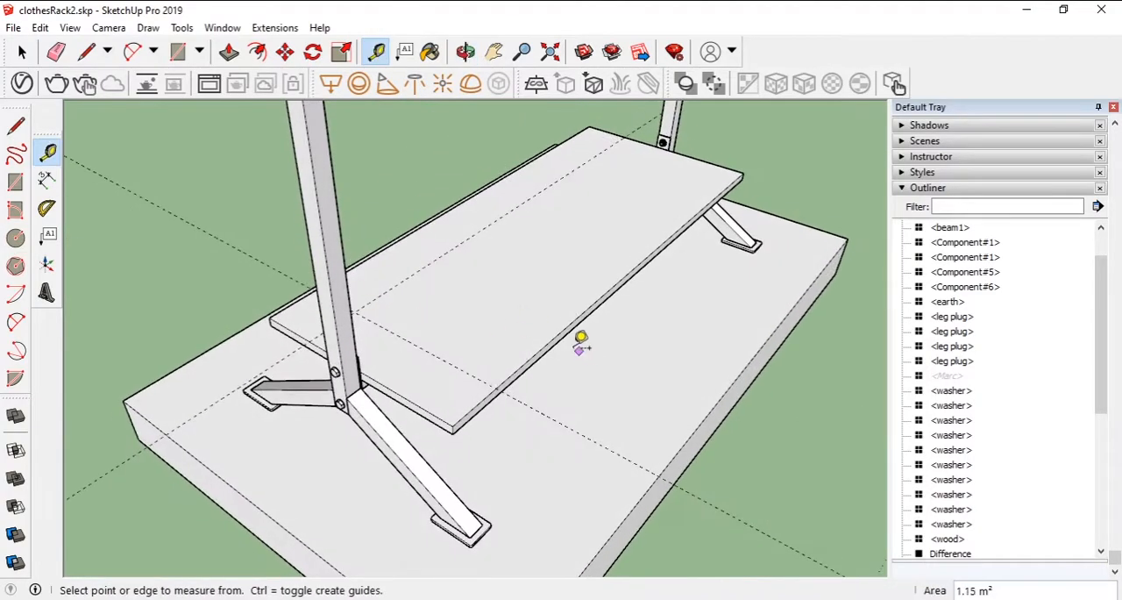
click(553, 339)
click(509, 305)
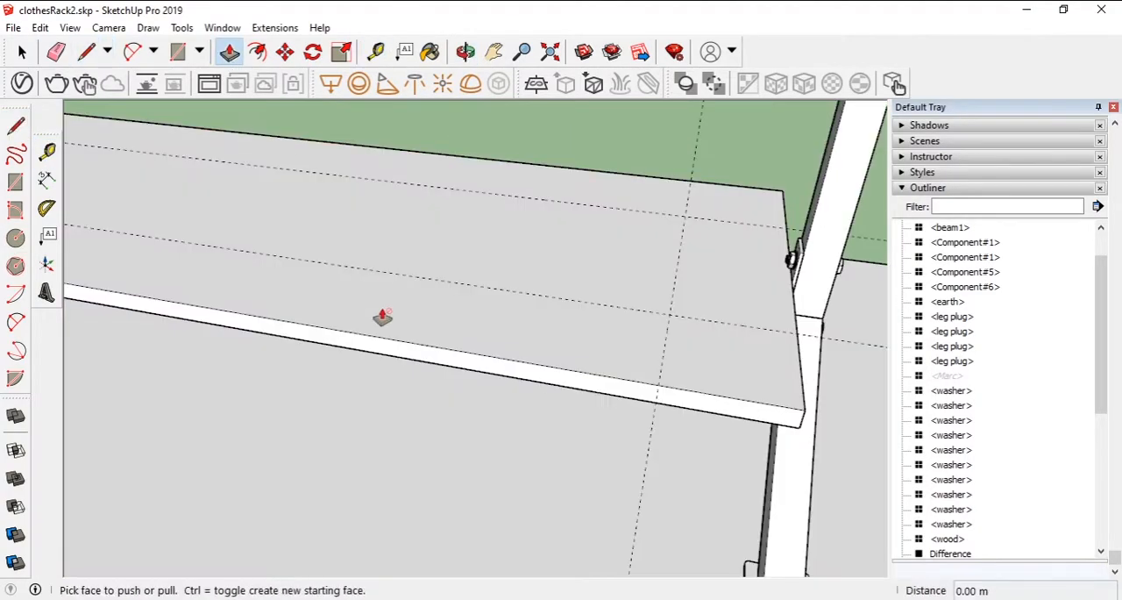
- Open the wooden board for editing and cut off one corner along a diagonal between the guide lines, pushing the triangle through the thickness
key(space)
triple_click(430, 333)
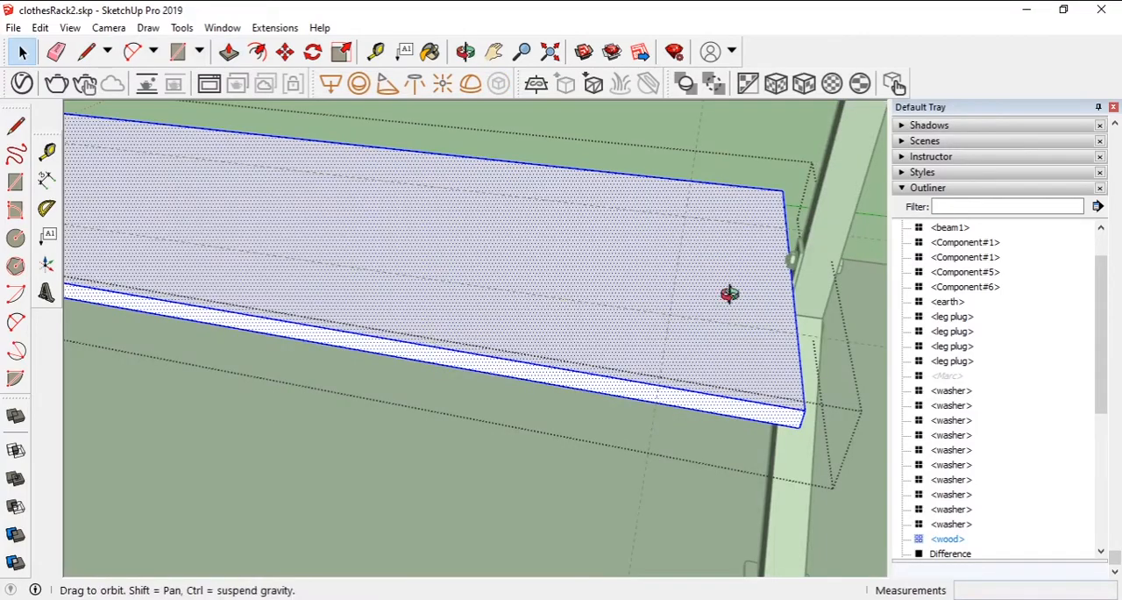
middle_drag(730, 294, 719, 254)
click(85, 52)
click(663, 451)
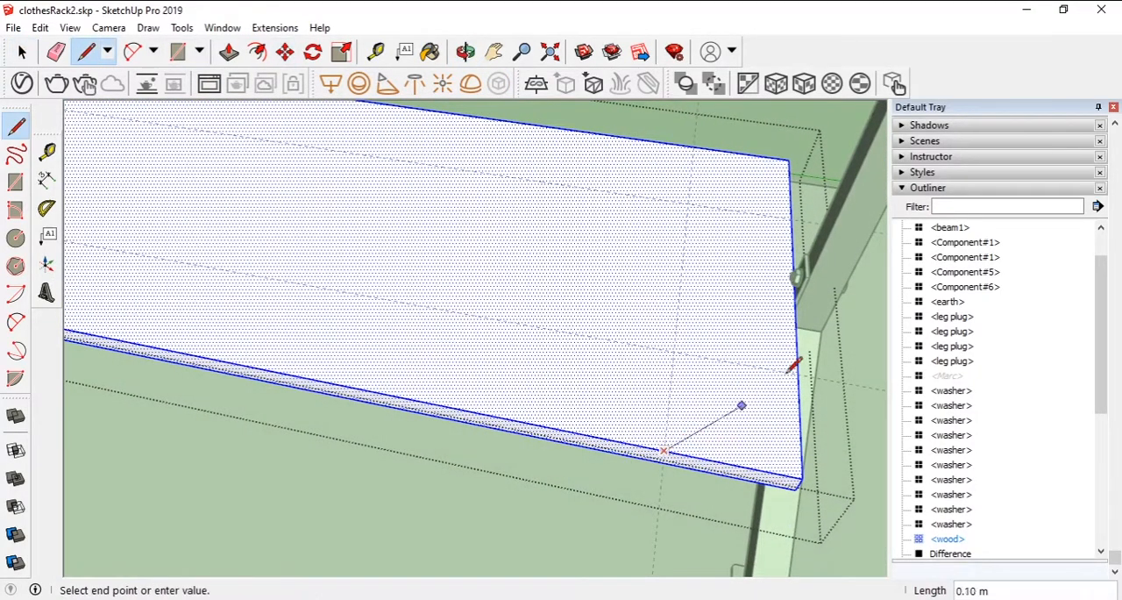
click(797, 373)
middle_drag(719, 421, 708, 418)
key(p)
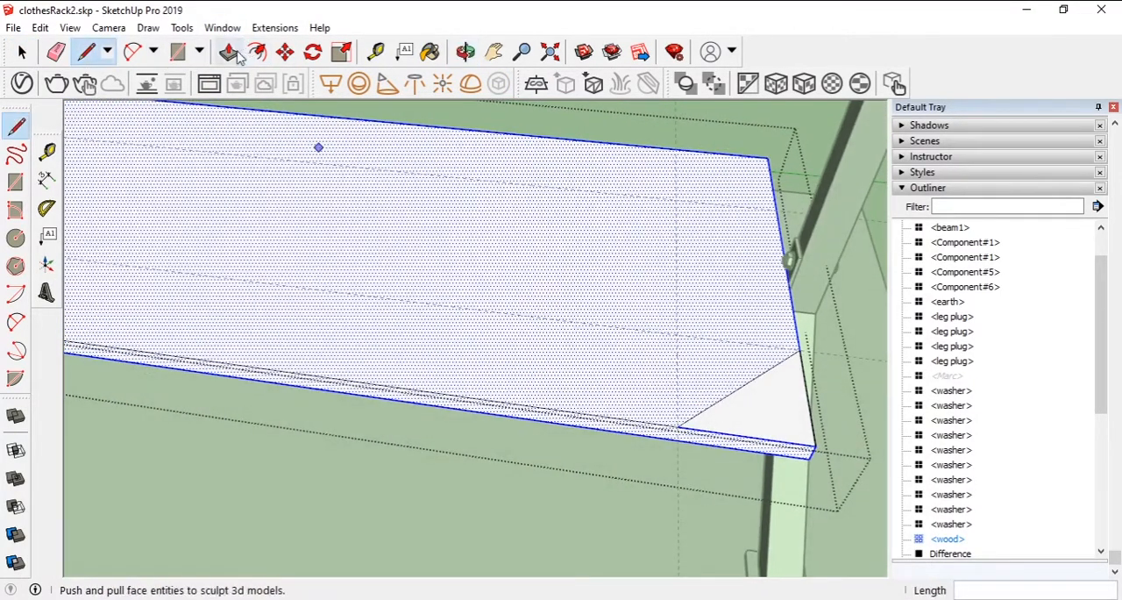
click(815, 449)
click(763, 443)
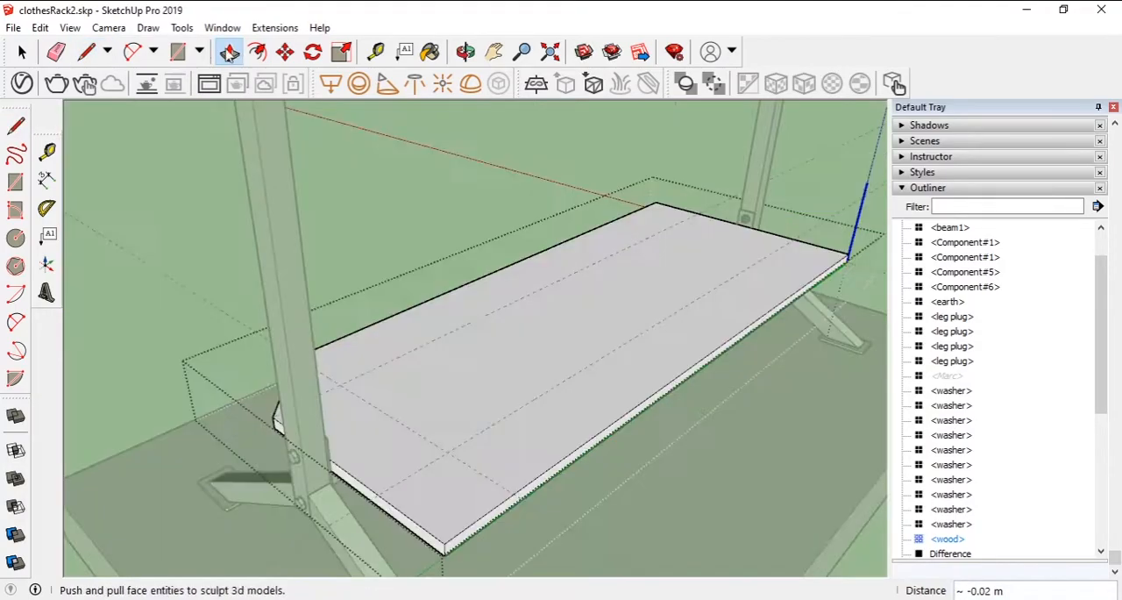
- Cut off the other corner at the same end of the board with a guide-to-guide diagonal, pushing the triangle through
click(85, 54)
click(378, 494)
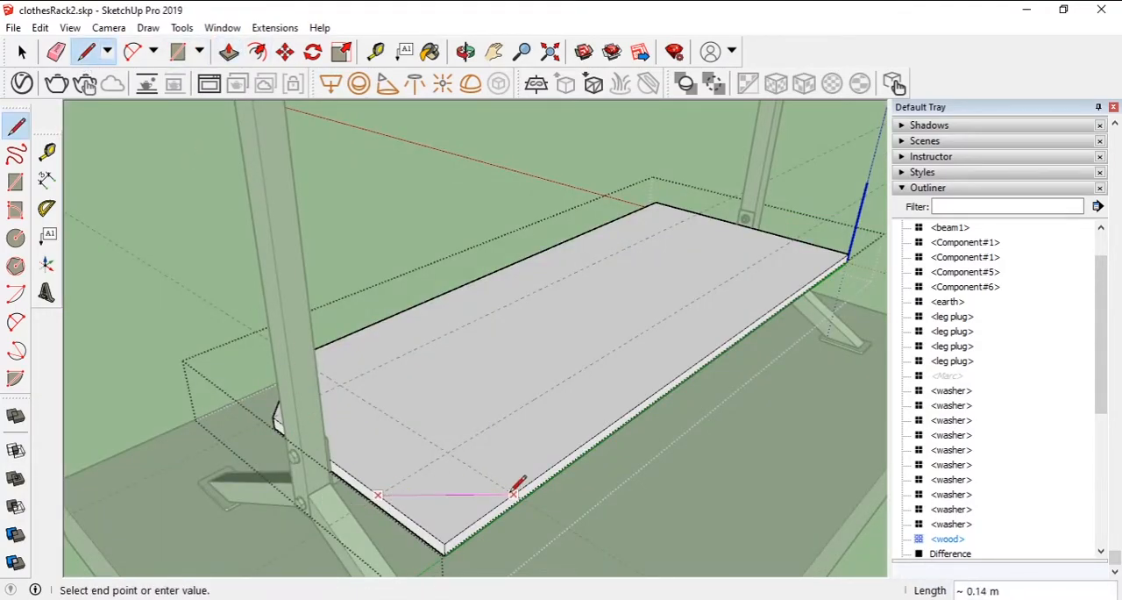
click(229, 51)
scroll(412, 461, up, 1)
middle_drag(474, 478, 479, 391)
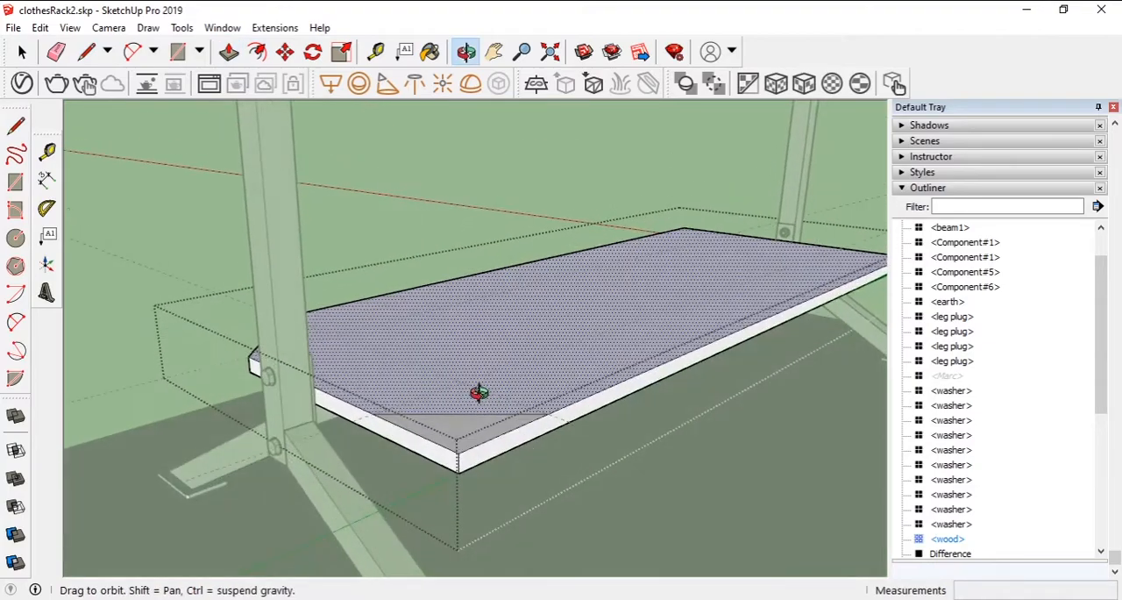
click(475, 431)
click(556, 457)
- Add a guide line inset from the board's opposite end and cut off the first corner there along a diagonal
click(276, 332)
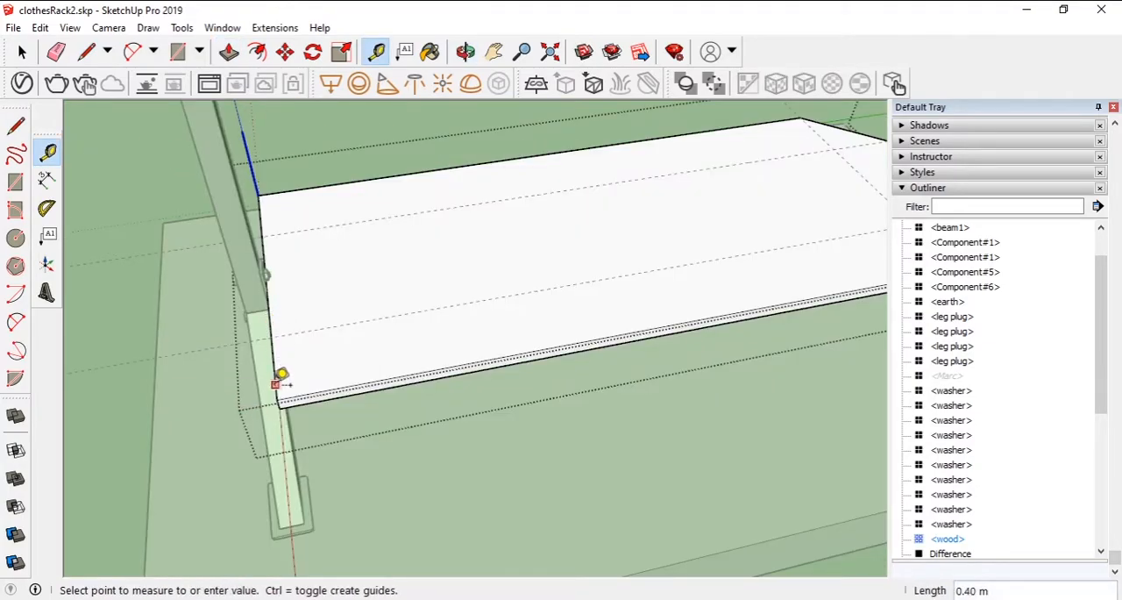
click(86, 51)
click(279, 331)
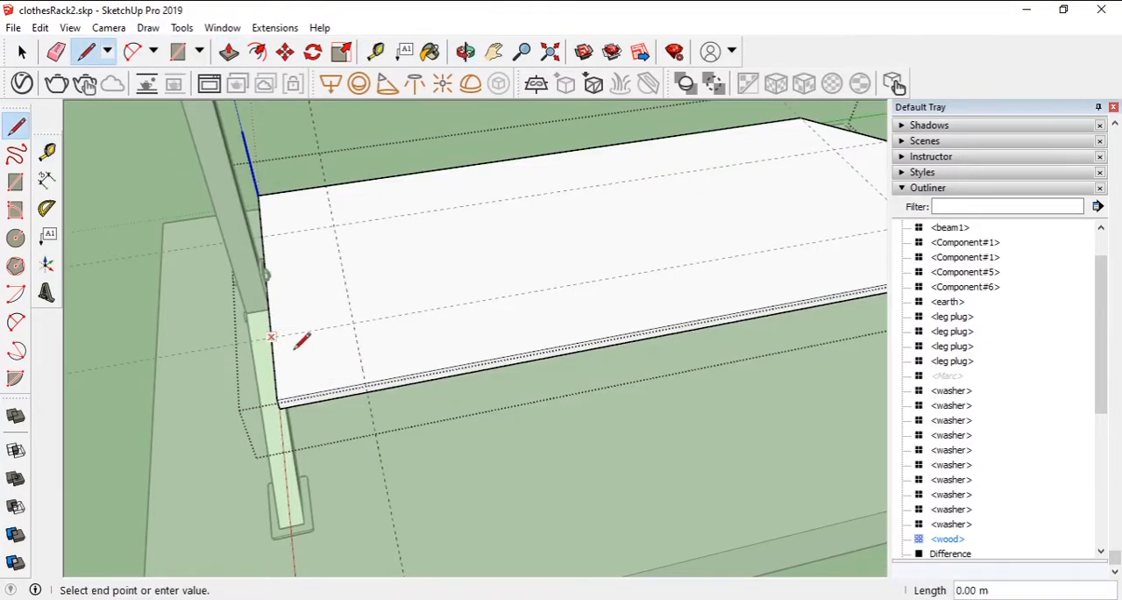
click(229, 53)
click(313, 379)
click(309, 407)
- Cut off the board's last remaining square corner with a diagonal between the guides and push the triangle through
middle_drag(385, 338, 741, 296)
click(86, 51)
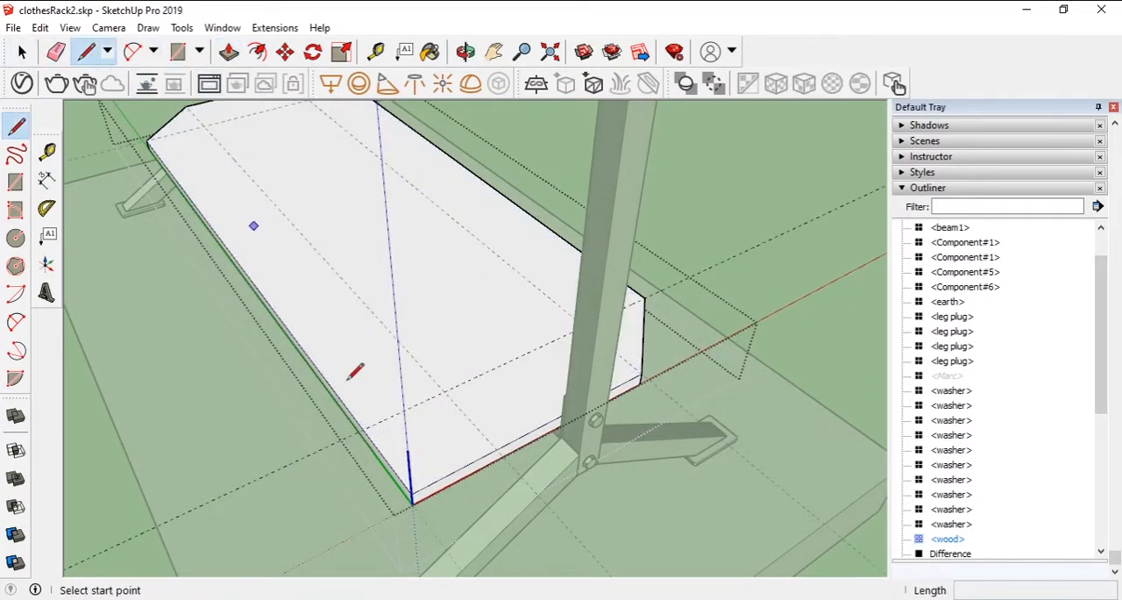
click(363, 430)
click(496, 454)
click(229, 51)
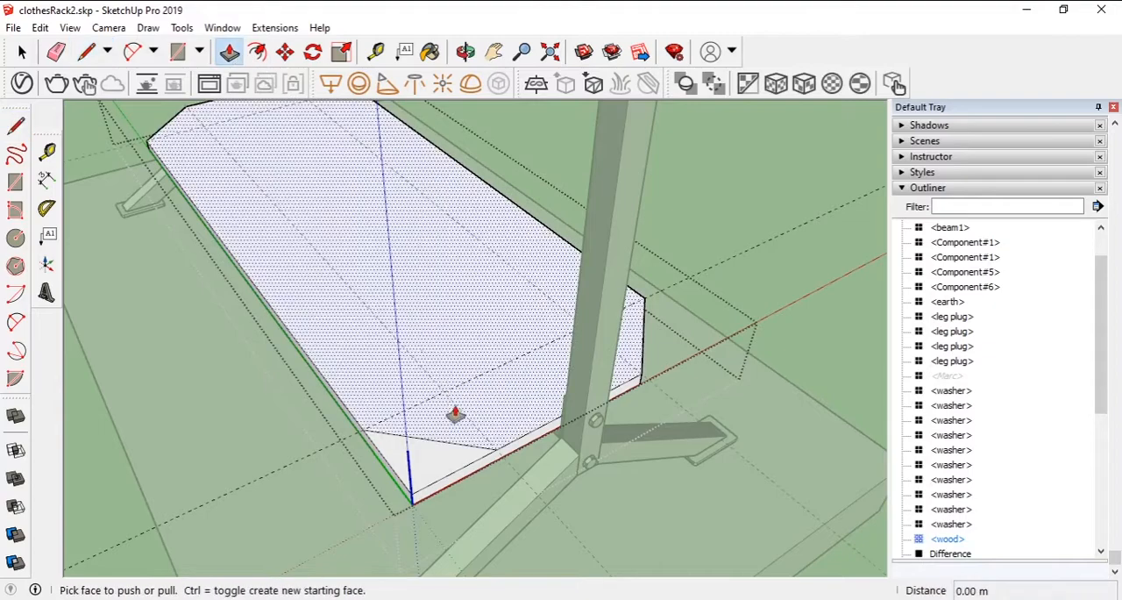
click(434, 460)
click(442, 494)
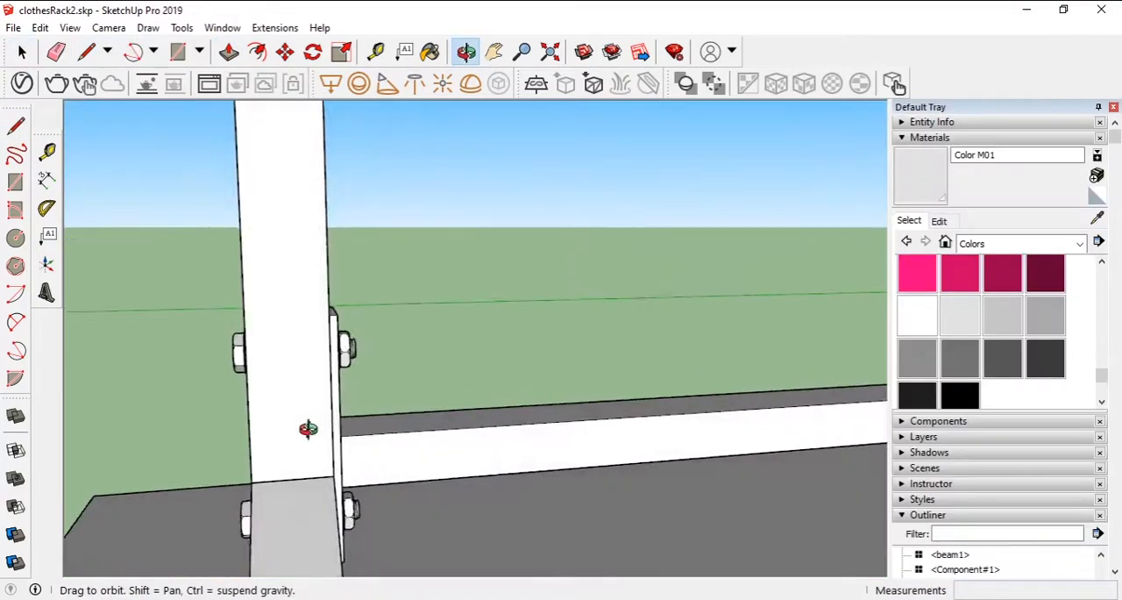
- Add a guide line across the lower beam's inner face and draw a 2 cm by 3 cm rectangle starting at it
key(t)
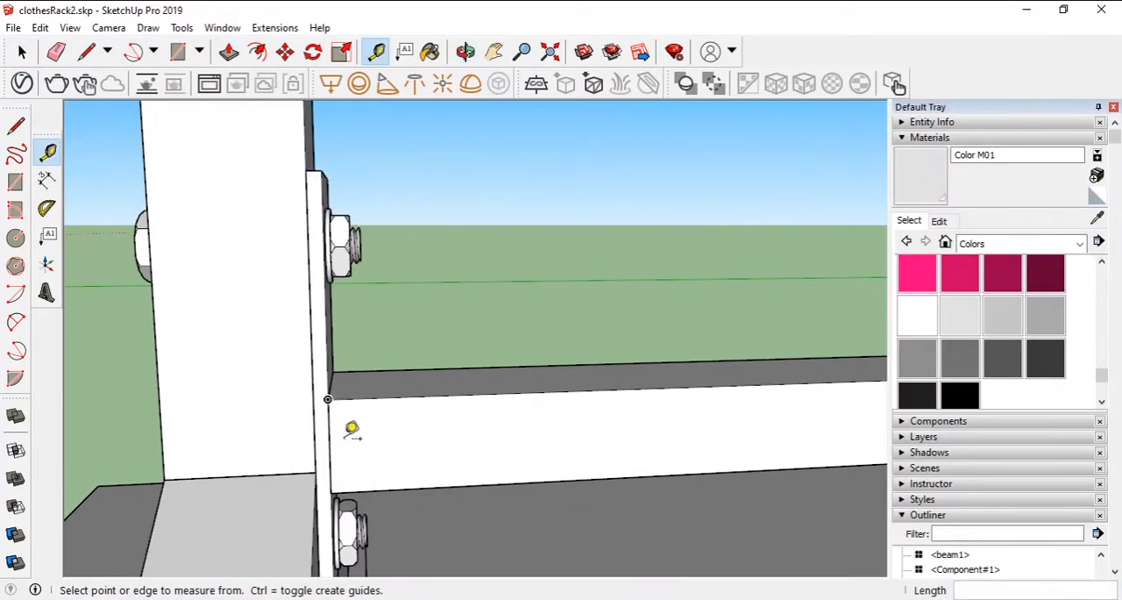
scroll(351, 427, up, 2)
click(323, 433)
click(741, 432)
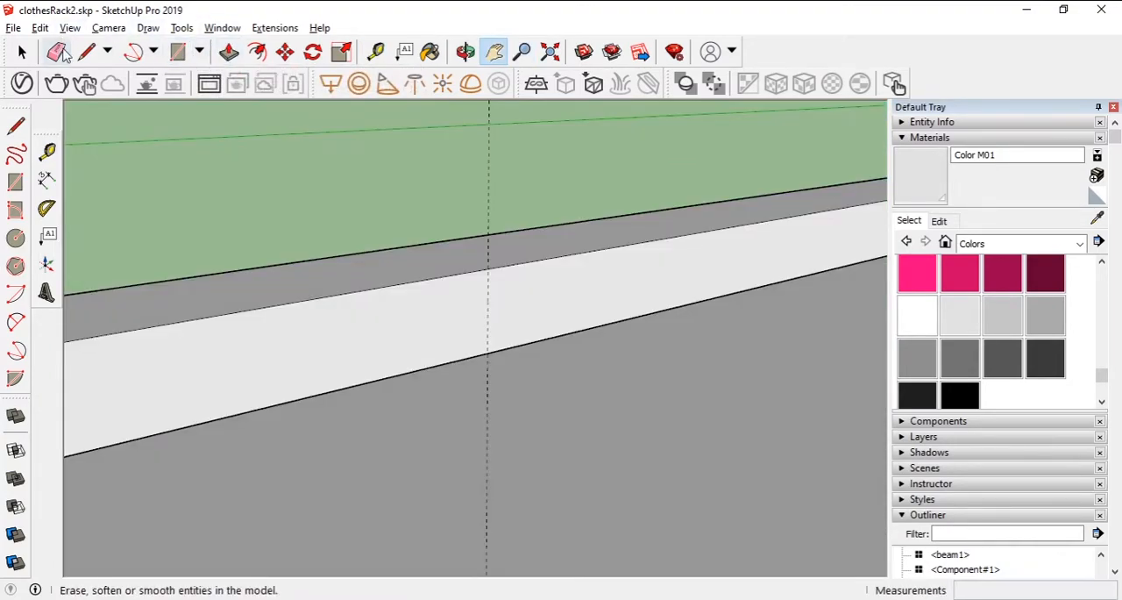
click(177, 51)
click(488, 268)
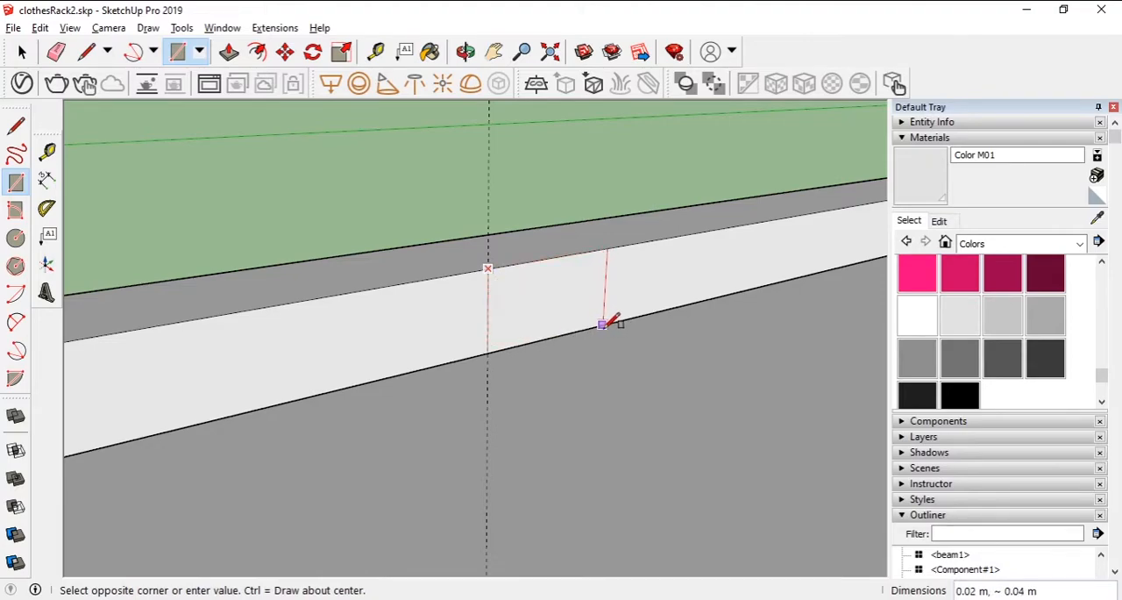
click(591, 327)
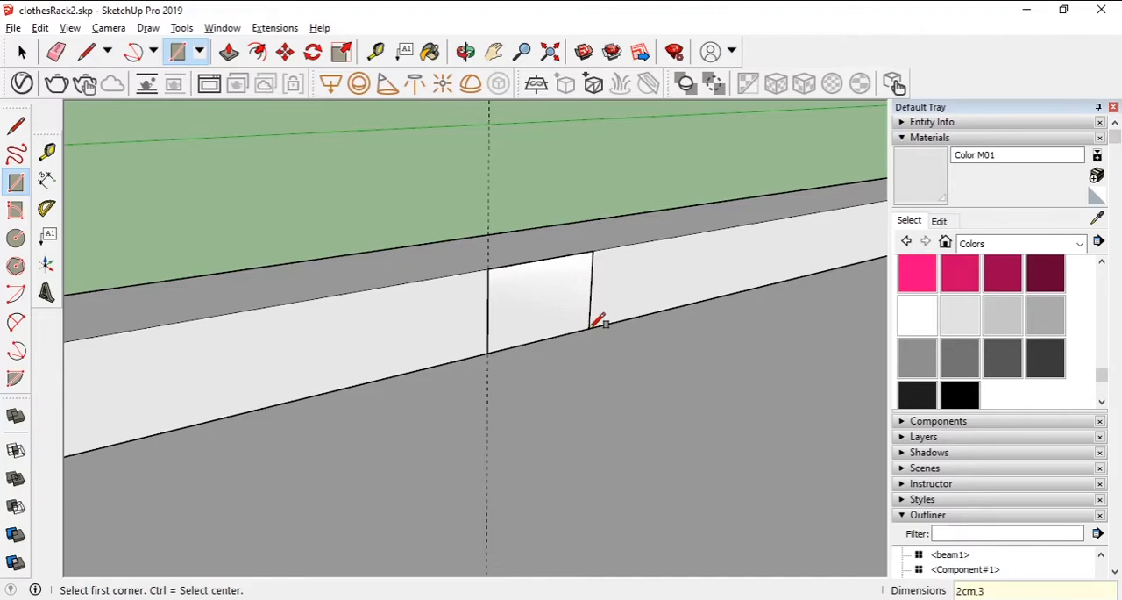
key(Return)
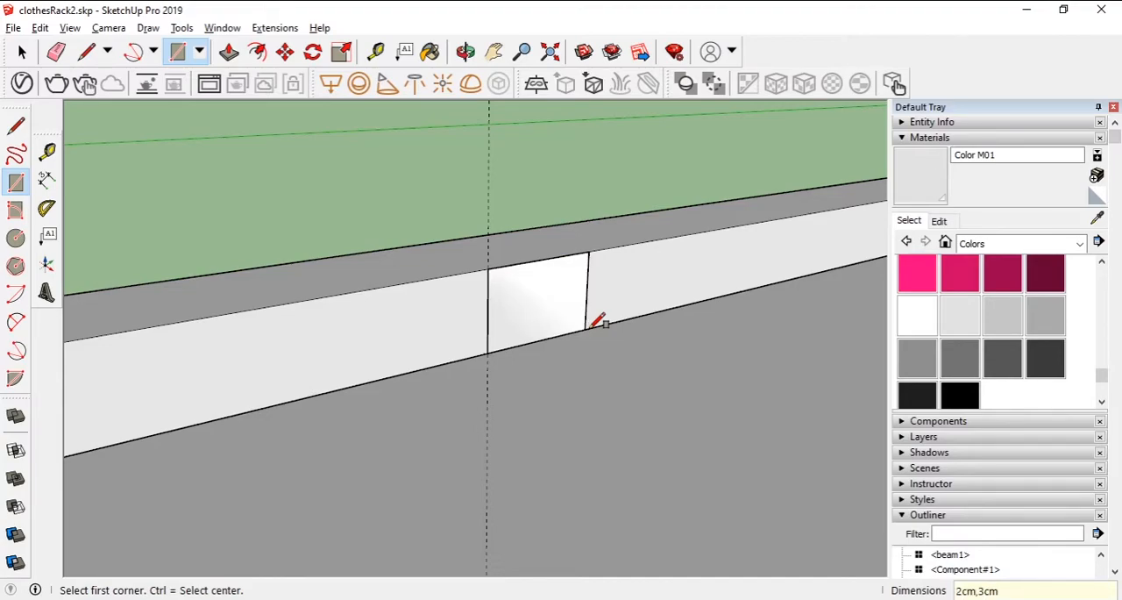
- Offset the rectangle 1 mm inward and delete its inner face, leaving a thin frame
text(f1mm)
key(Return)
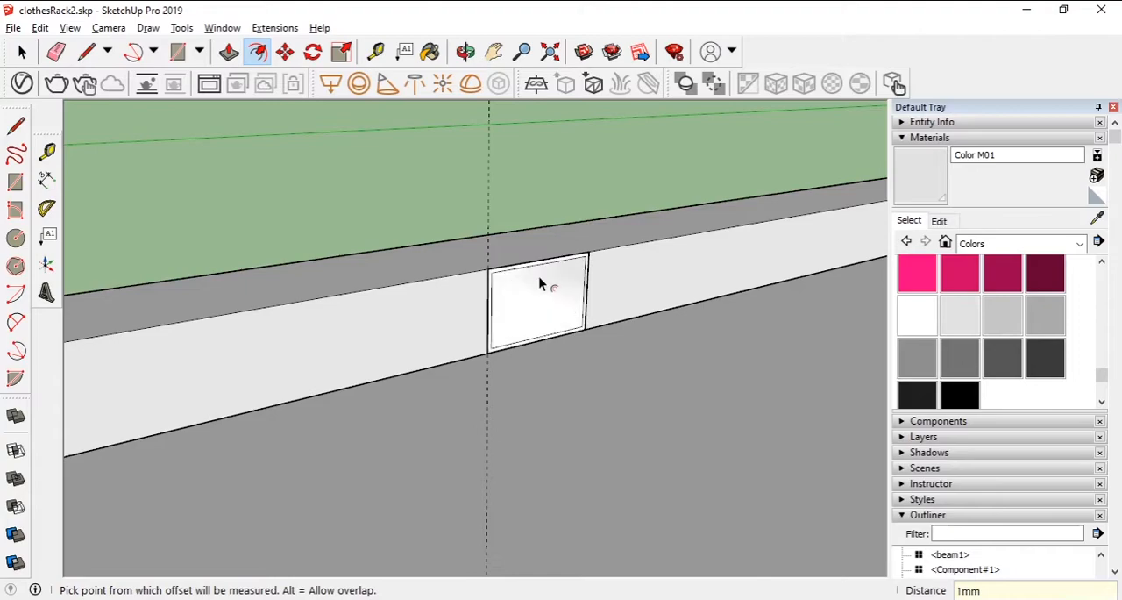
key(space)
click(540, 317)
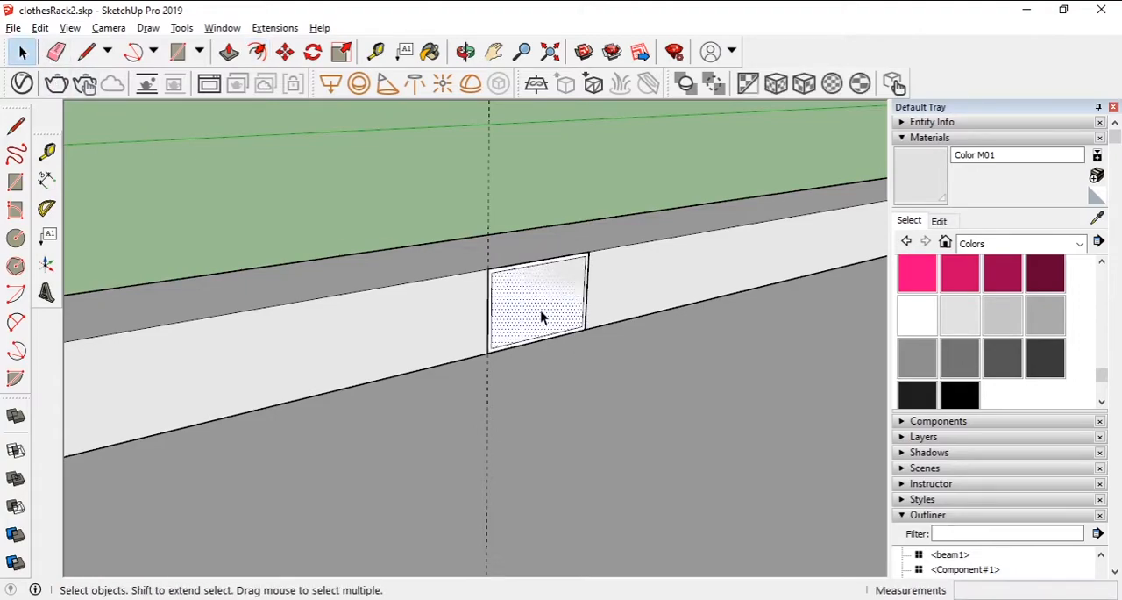
click(431, 198)
- Extrude the thin rectangular frame 15 cm out from the beam into a hollow arm
click(228, 52)
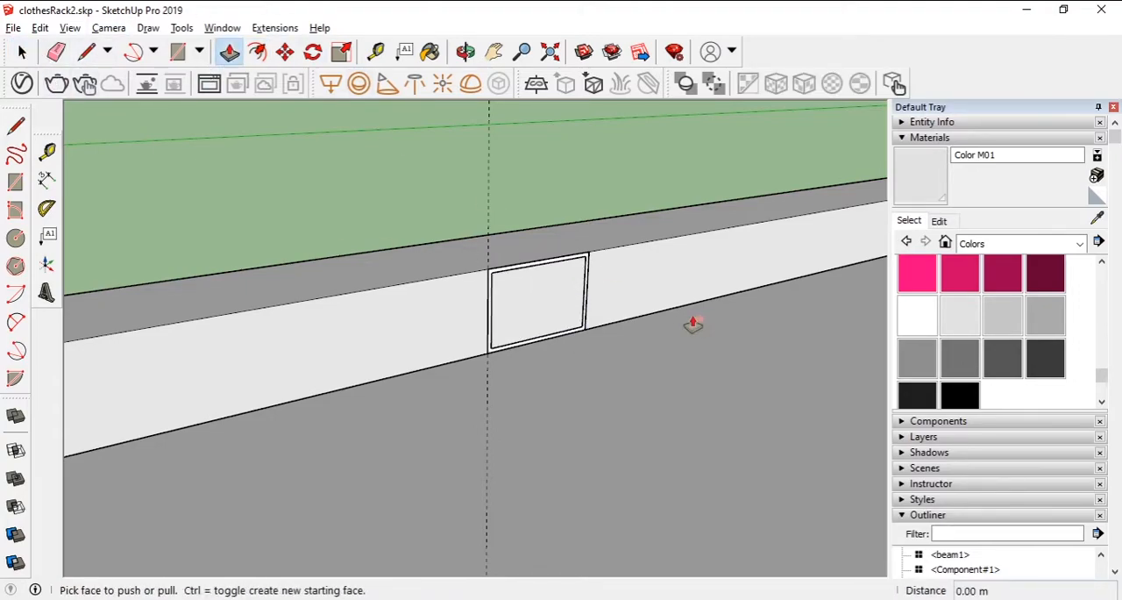
click(552, 268)
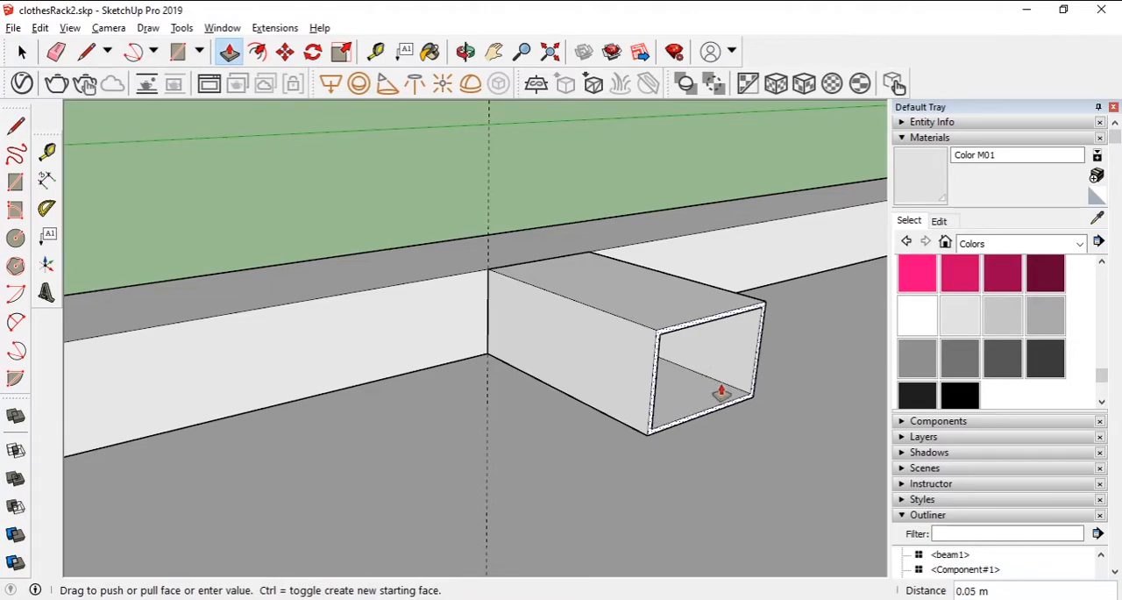
click(734, 396)
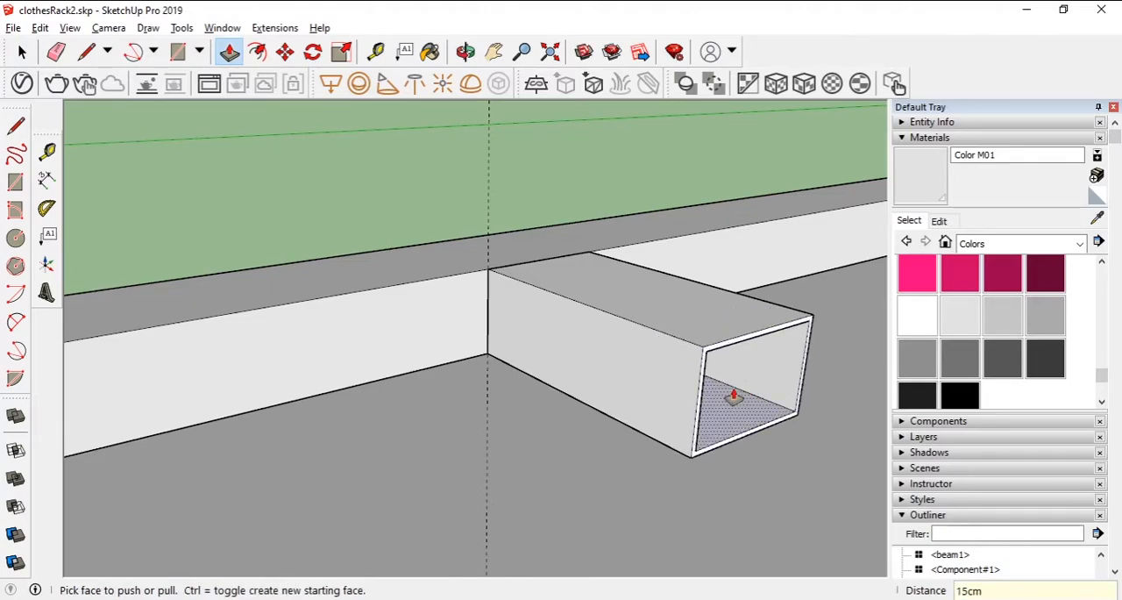
key(Return)
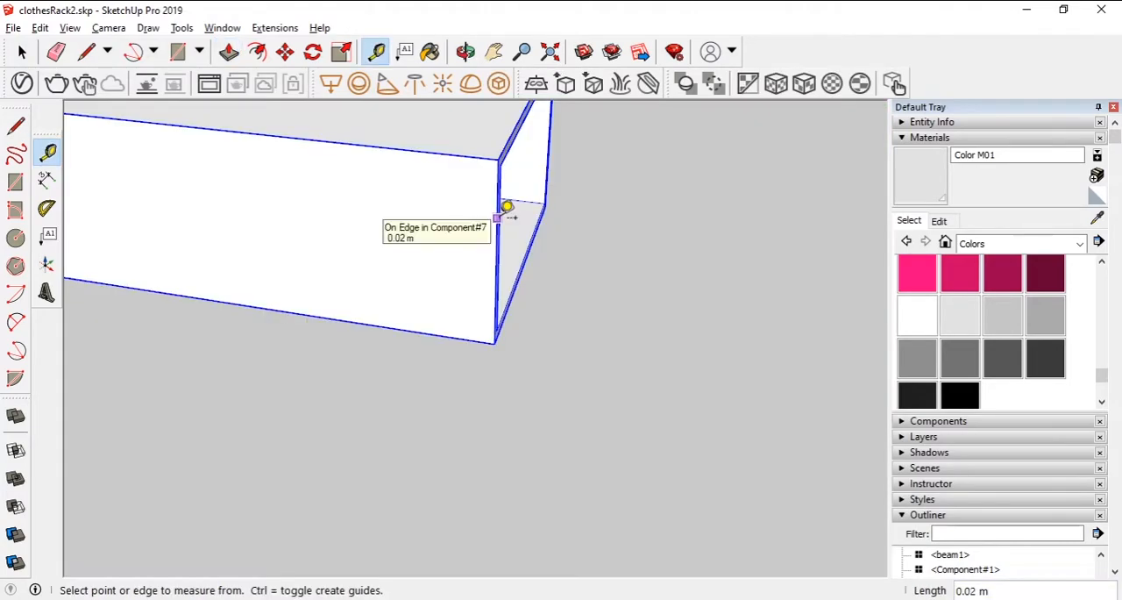
- Add a guide line near the arm's free end and draw a diagonal from the end's upper corner to the guide at the lower edge
click(497, 216)
click(308, 214)
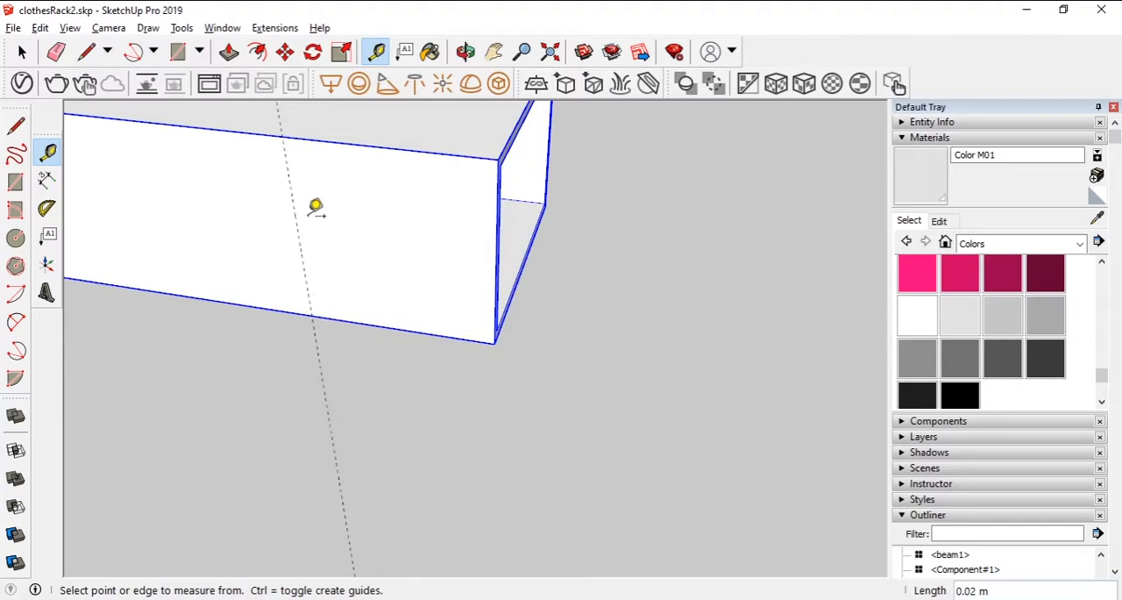
key(l)
middle_drag(399, 207, 469, 140)
click(503, 132)
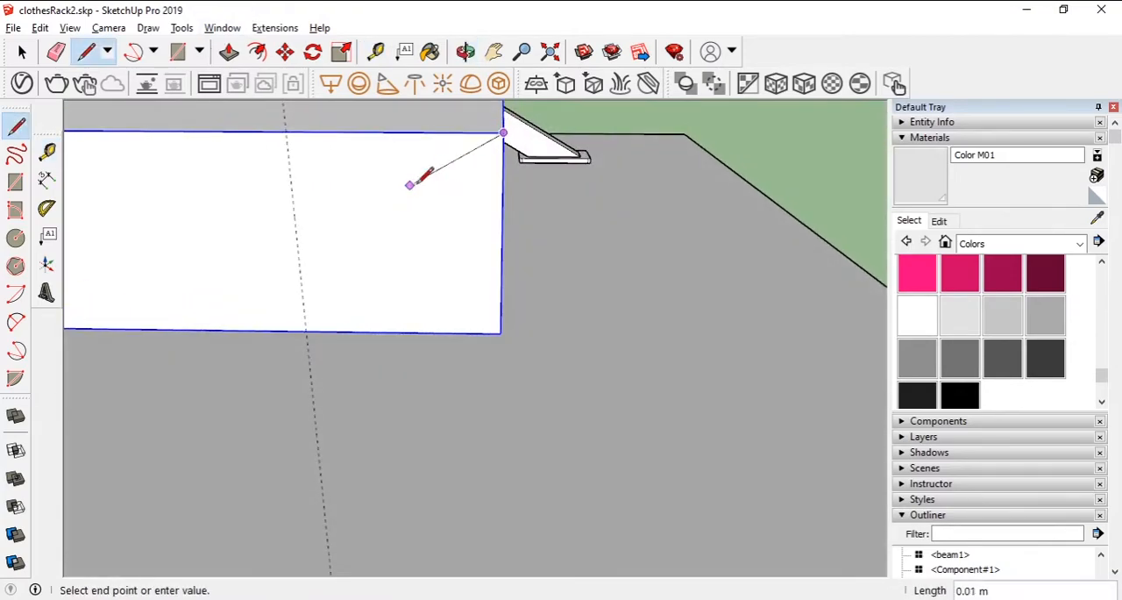
middle_drag(344, 314, 480, 270)
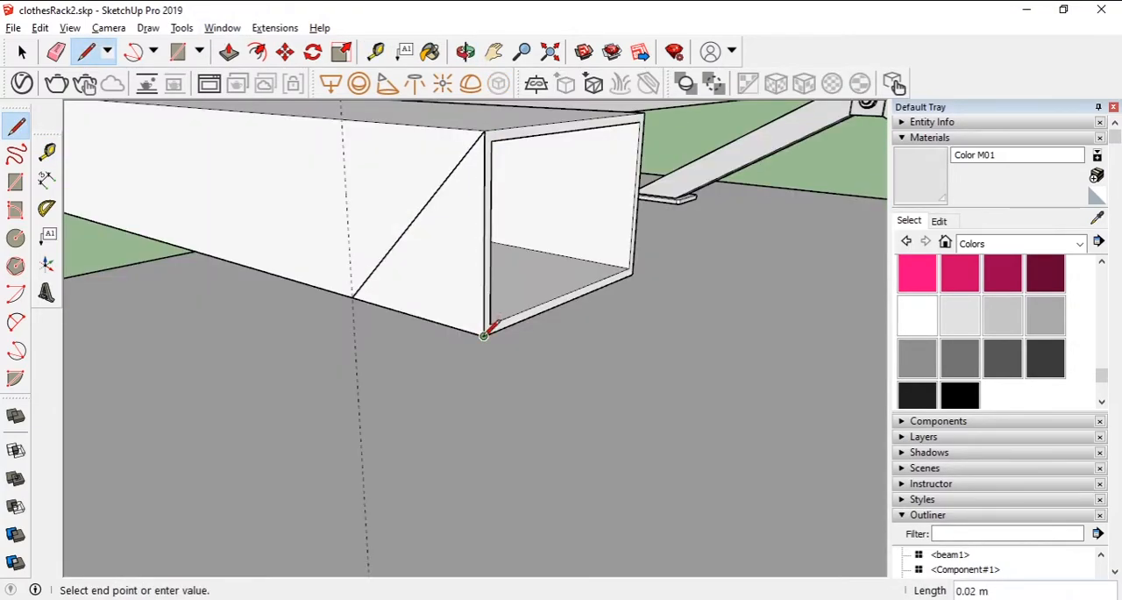
click(352, 297)
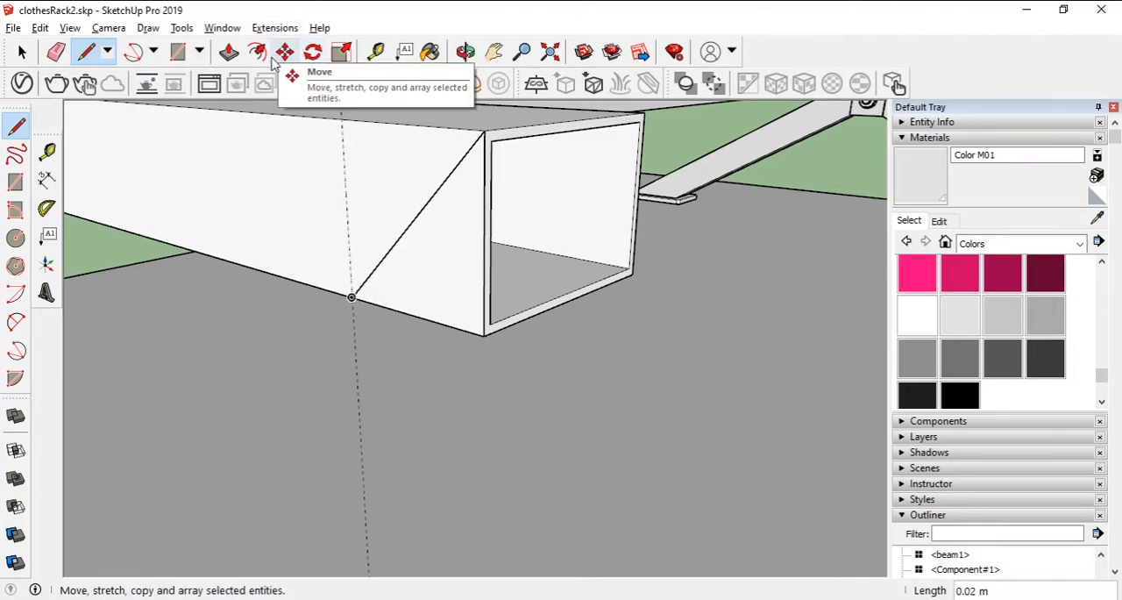
- Extrude the triangle across the arm's width as a cutter and subtract it to bevel the arm's free end
click(229, 52)
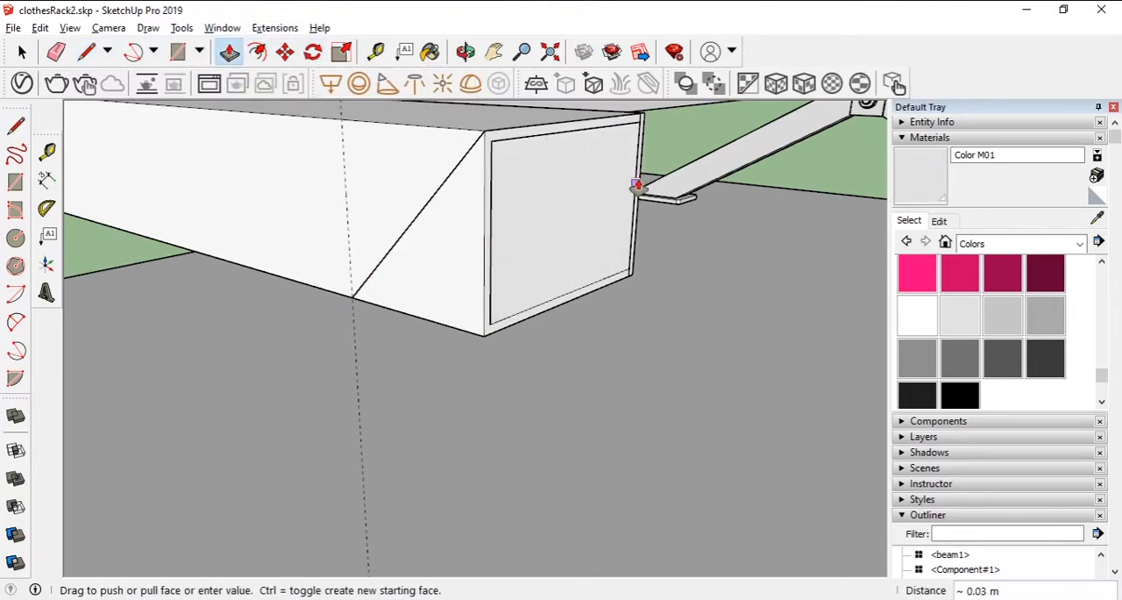
middle_drag(631, 227, 611, 231)
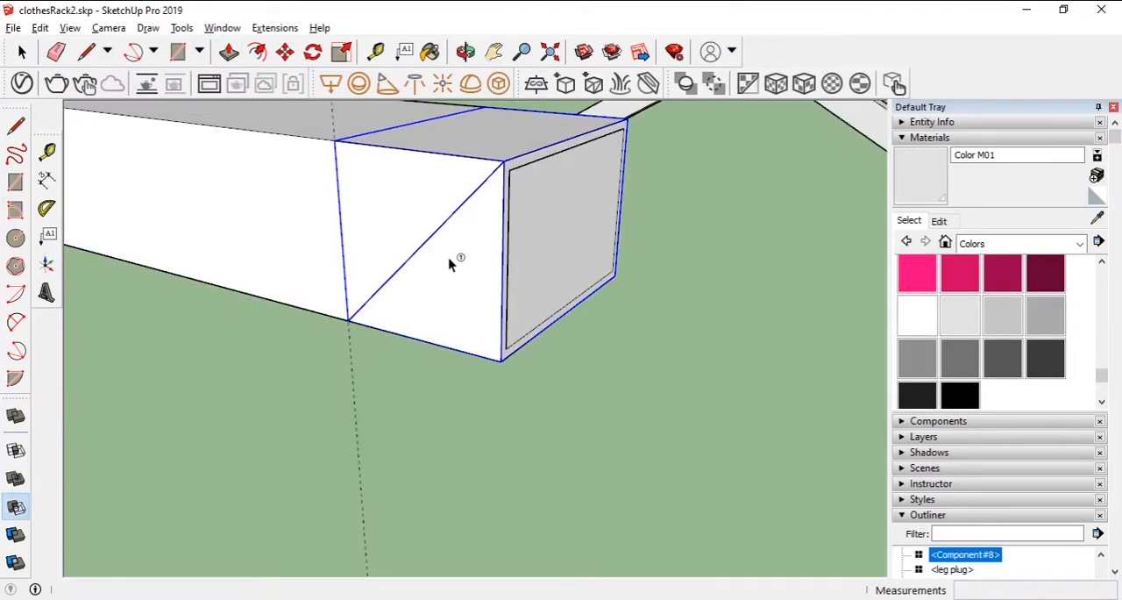
click(245, 237)
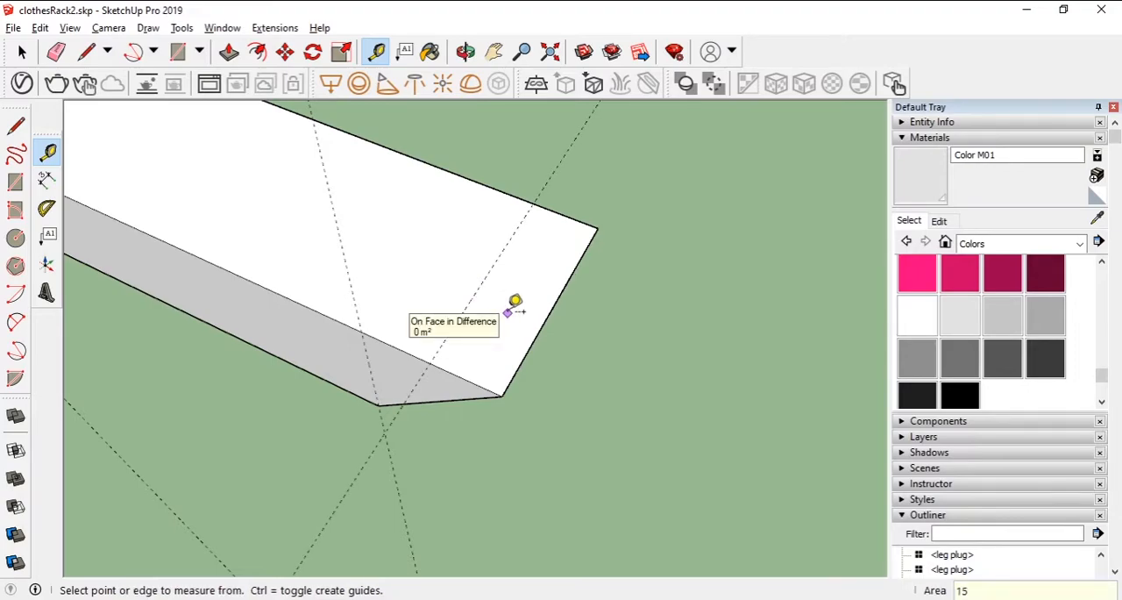
- Place crossing guide lines on the arm's upper face near the bevelled end and draw a 2 mm radius circle at their intersection
click(545, 203)
click(491, 278)
click(199, 51)
click(210, 126)
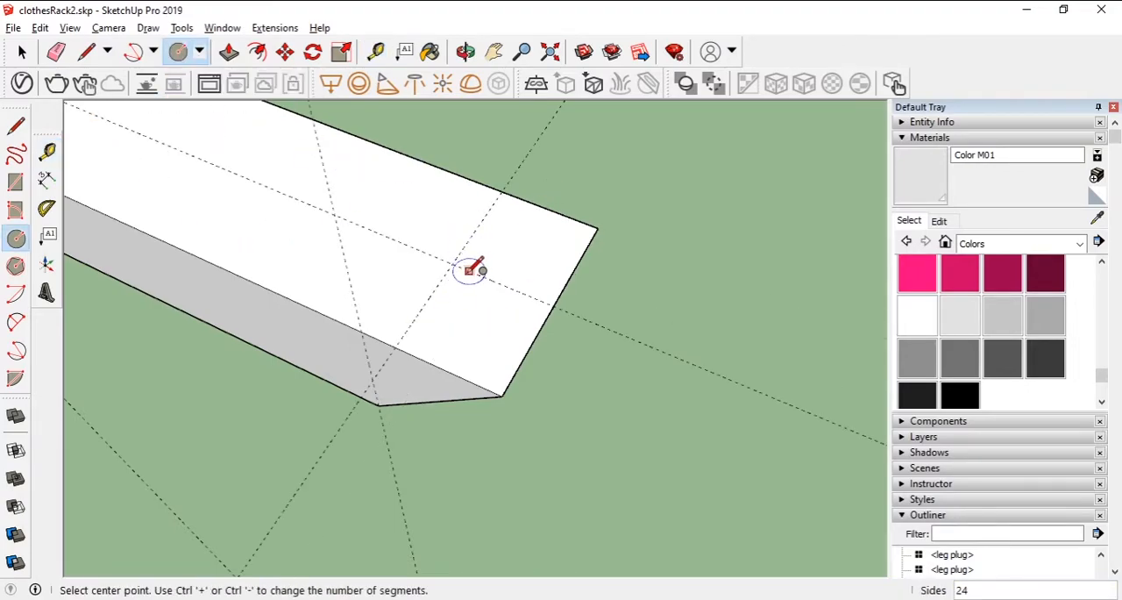
click(459, 229)
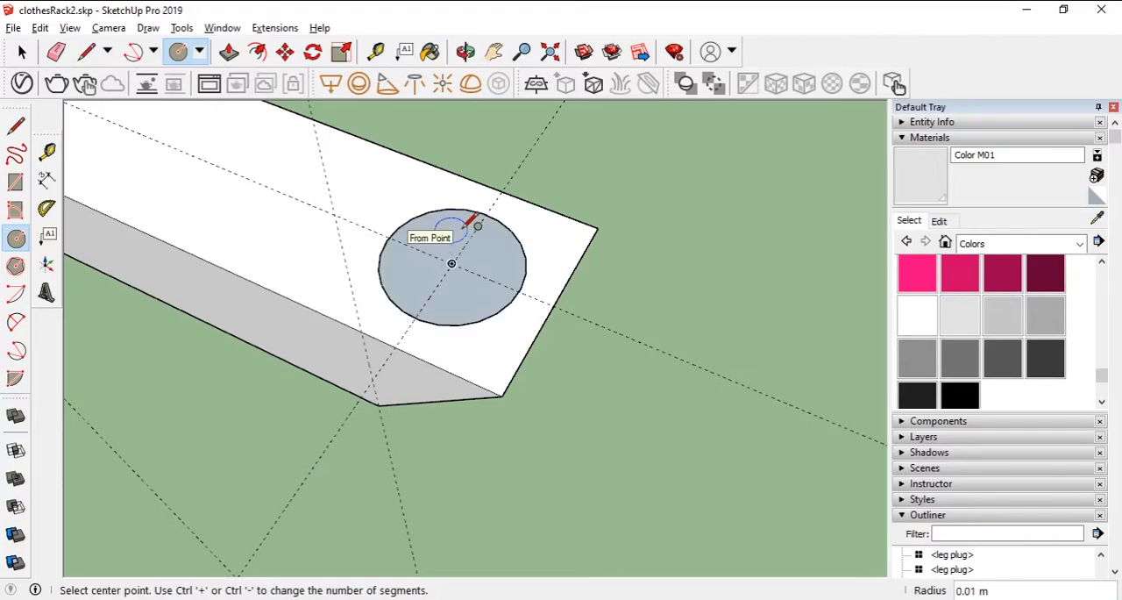
text(2mm)
key(Return)
- Extrude the circle into a cylinder and subtract it from the arm to make a screw hole
middle_drag(470, 237, 460, 279)
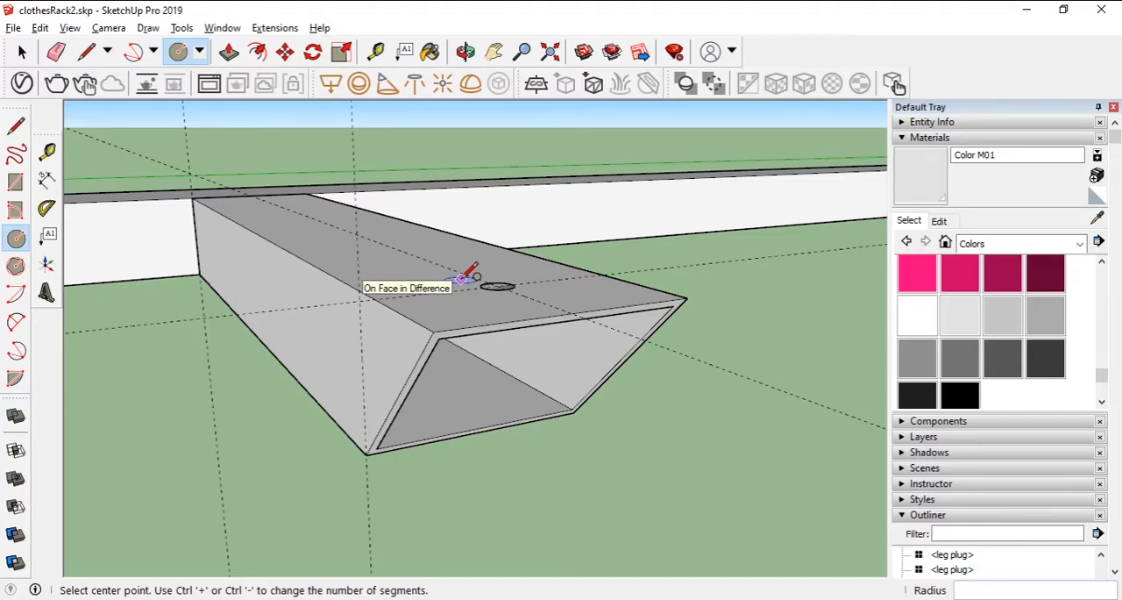
scroll(515, 327, up, 4)
key(space)
key(p)
middle_drag(514, 288, 405, 373)
click(476, 279)
click(495, 366)
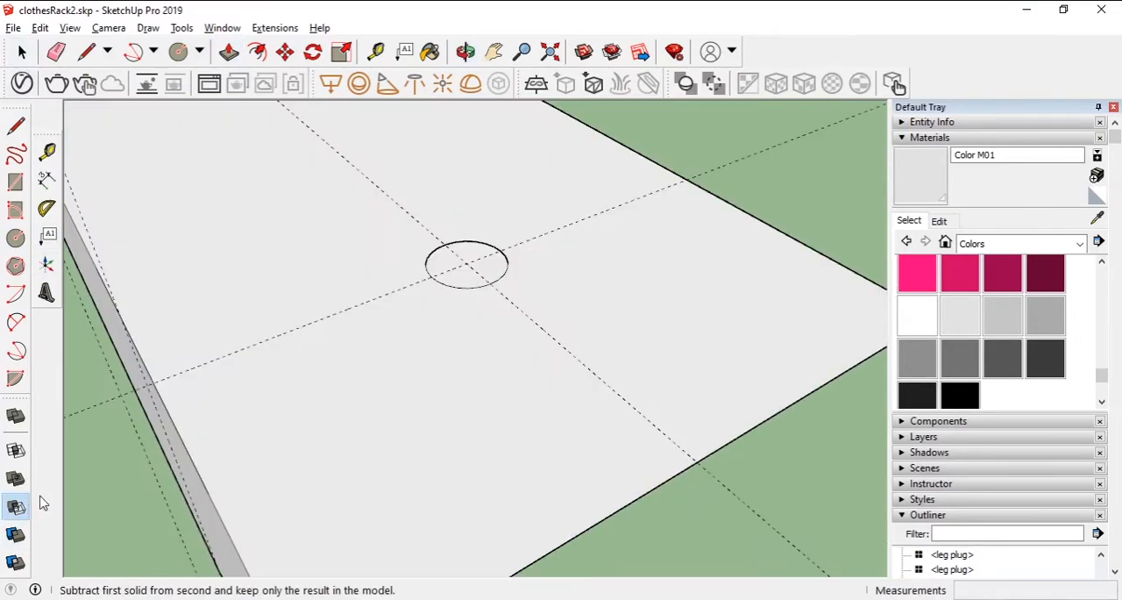
click(18, 506)
click(455, 284)
click(454, 376)
- Paste the copied screw at the centre of the hole in the arm
middle_drag(453, 376, 567, 259)
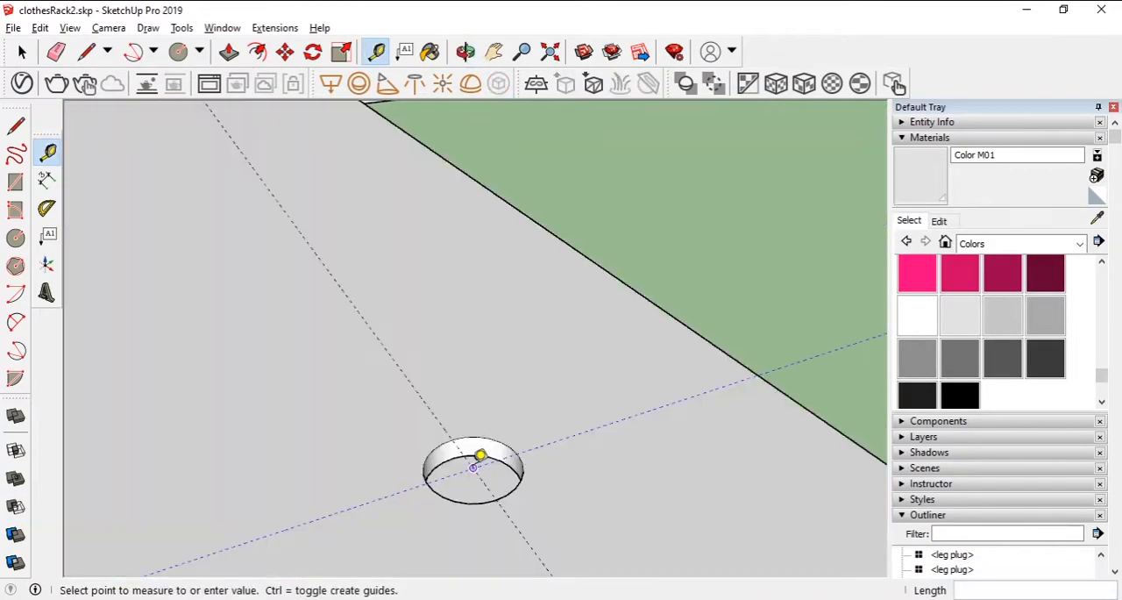
key(ctrl+v)
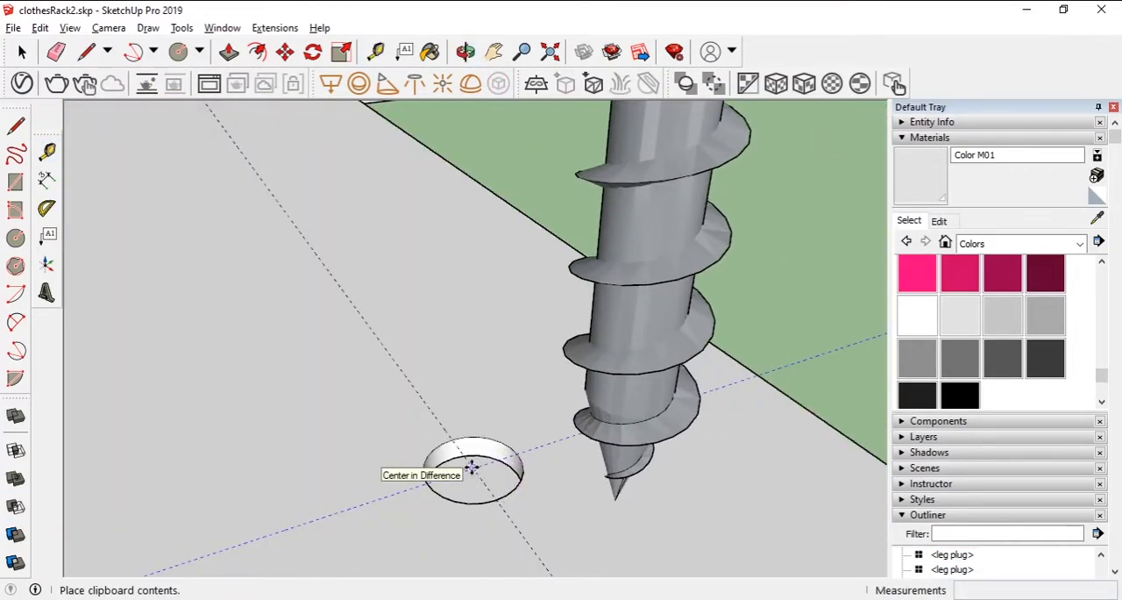
click(472, 468)
scroll(764, 323, down, 4)
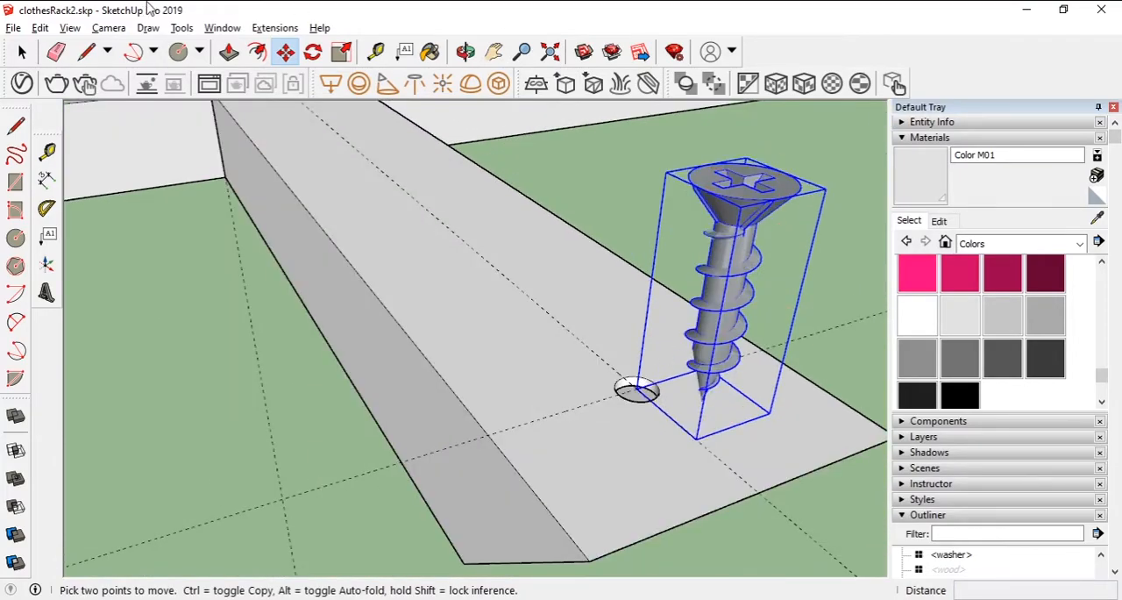
- Scale the pasted screw down to better suit the hole
click(343, 53)
drag(826, 188, 699, 267)
middle_drag(617, 390, 694, 357)
scroll(629, 376, up, 3)
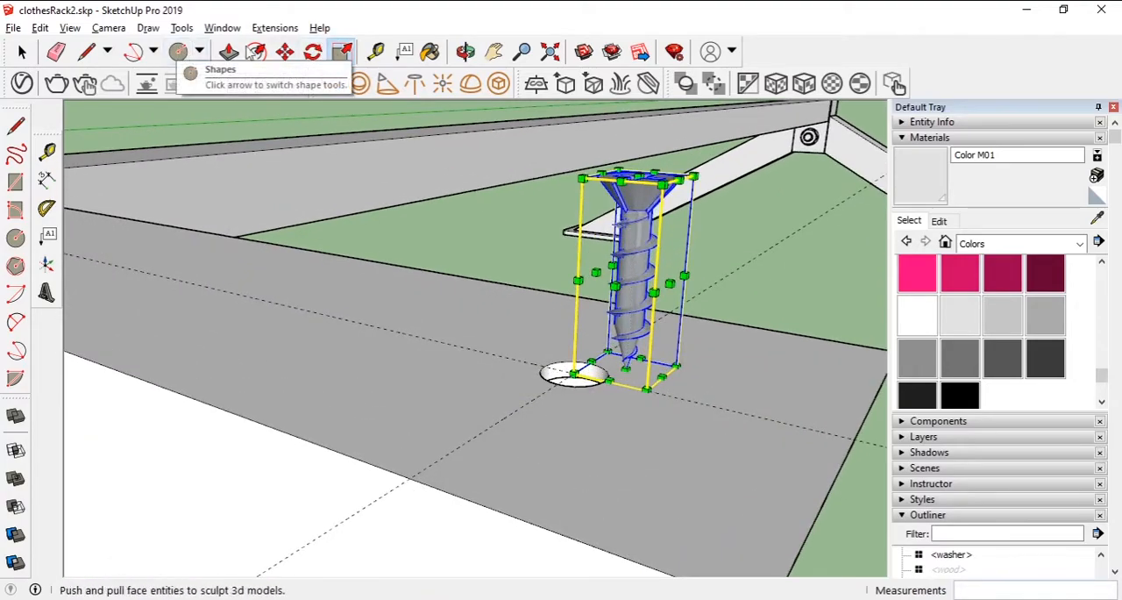
- Rotate the pasted screw 180° so its tip points upward and its head faces down
drag(692, 178, 692, 179)
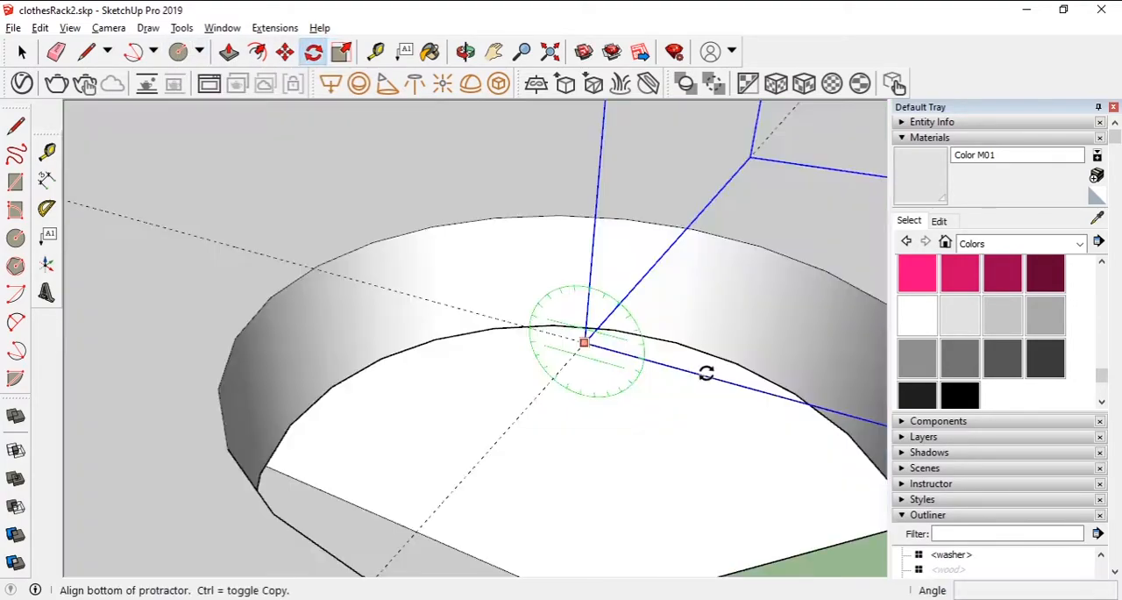
click(706, 371)
click(472, 336)
key(Return)
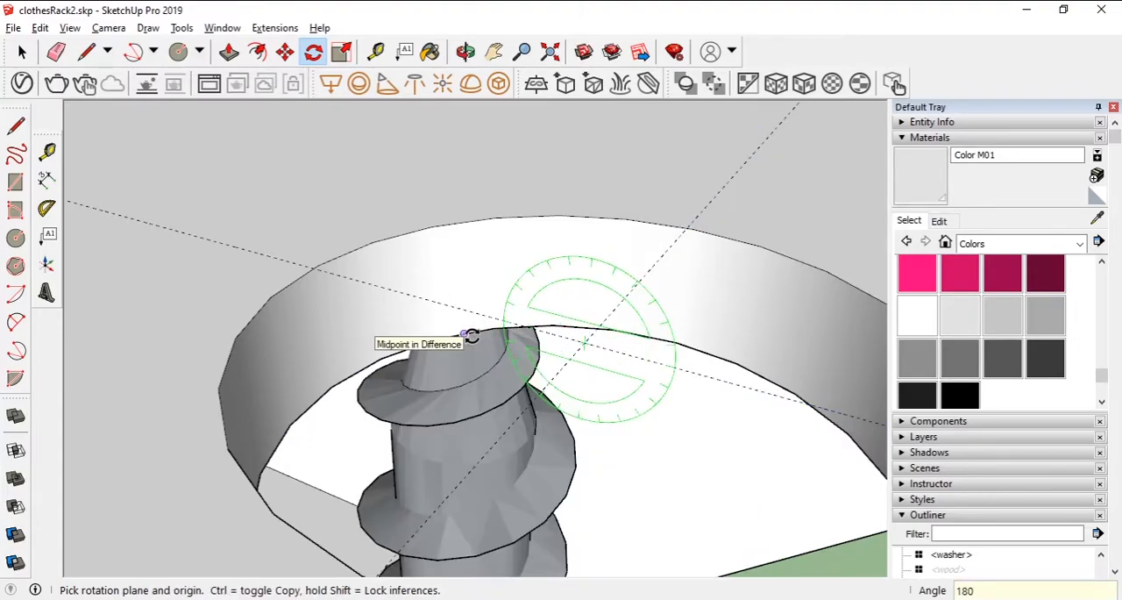
- Move the flipped screw by the centre of its head into the hole in the arm
middle_drag(619, 408, 529, 202)
scroll(529, 202, down, 6)
key(m)
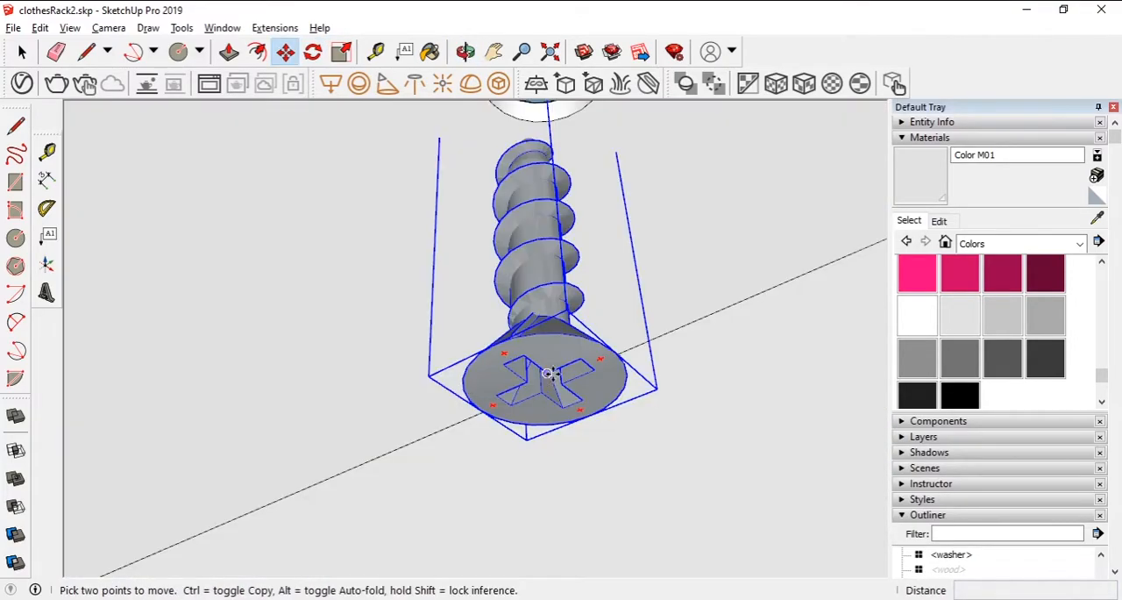
click(544, 380)
scroll(552, 110, up, 2)
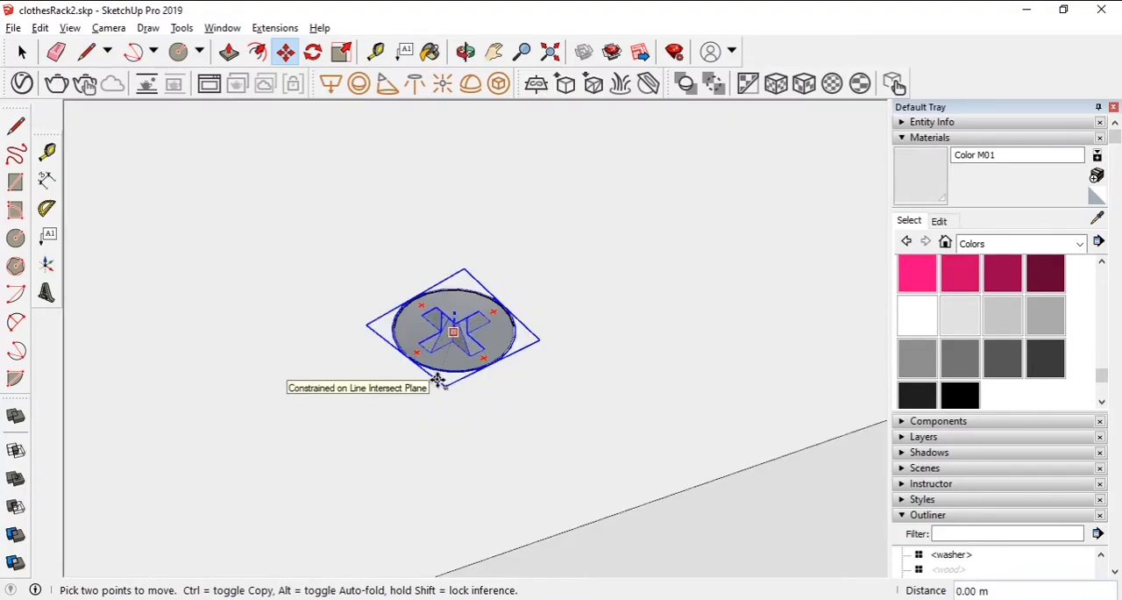
click(437, 379)
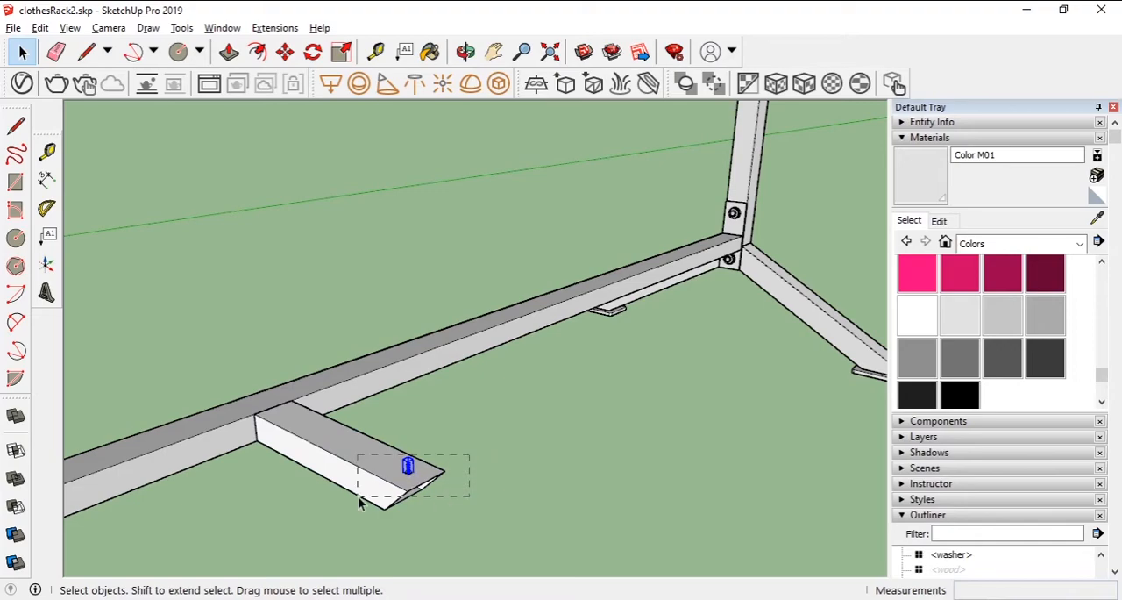
- Rotate a copy of the arm with its screw 180° about the middle of the arm's beam-side edge
click(285, 52)
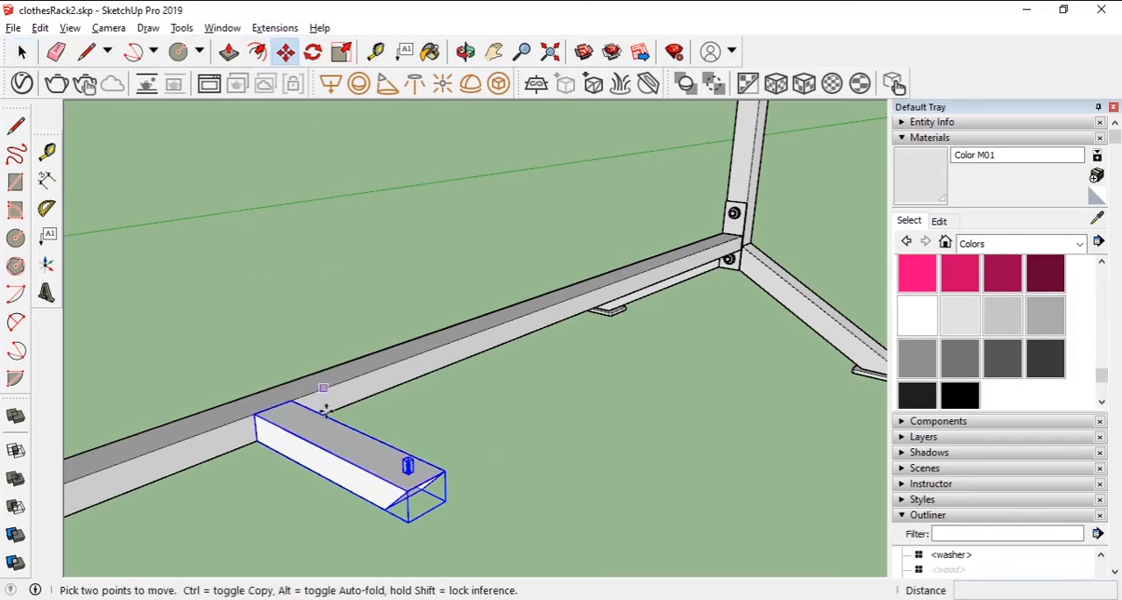
scroll(355, 426, up, 3)
key(q)
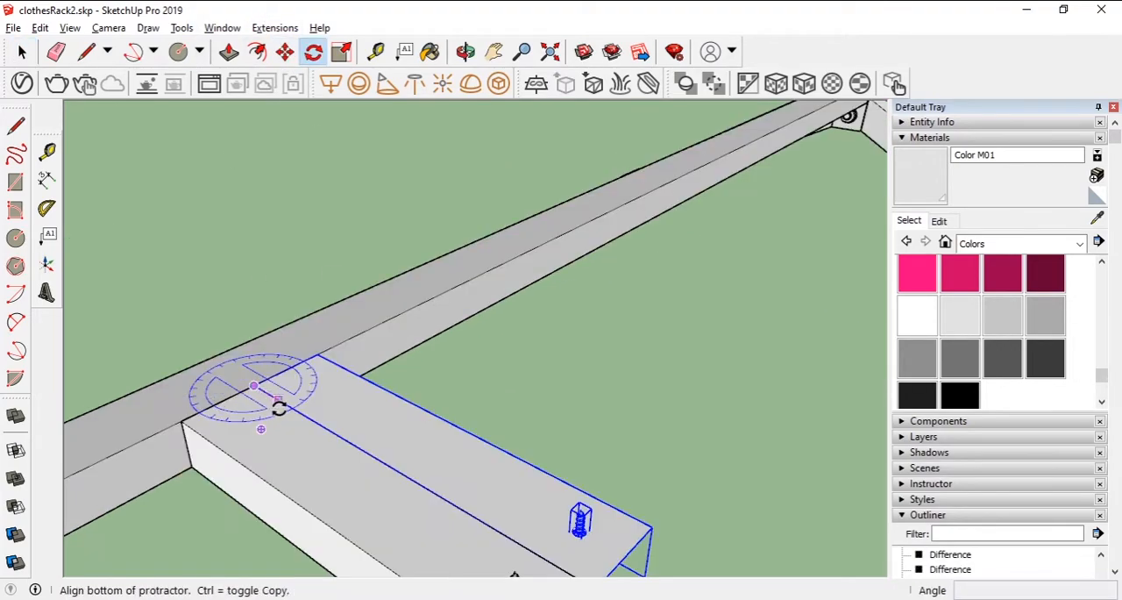
click(287, 411)
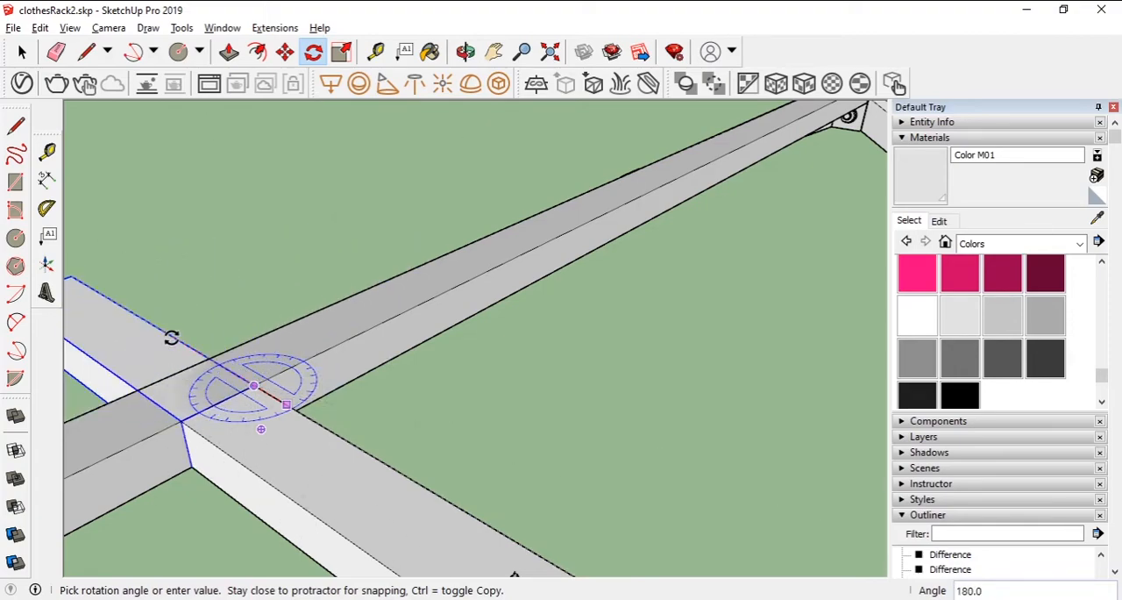
click(171, 335)
- Move the rotated arm copy by its corner against the opposite side of the beam, in line with the original arm
click(285, 52)
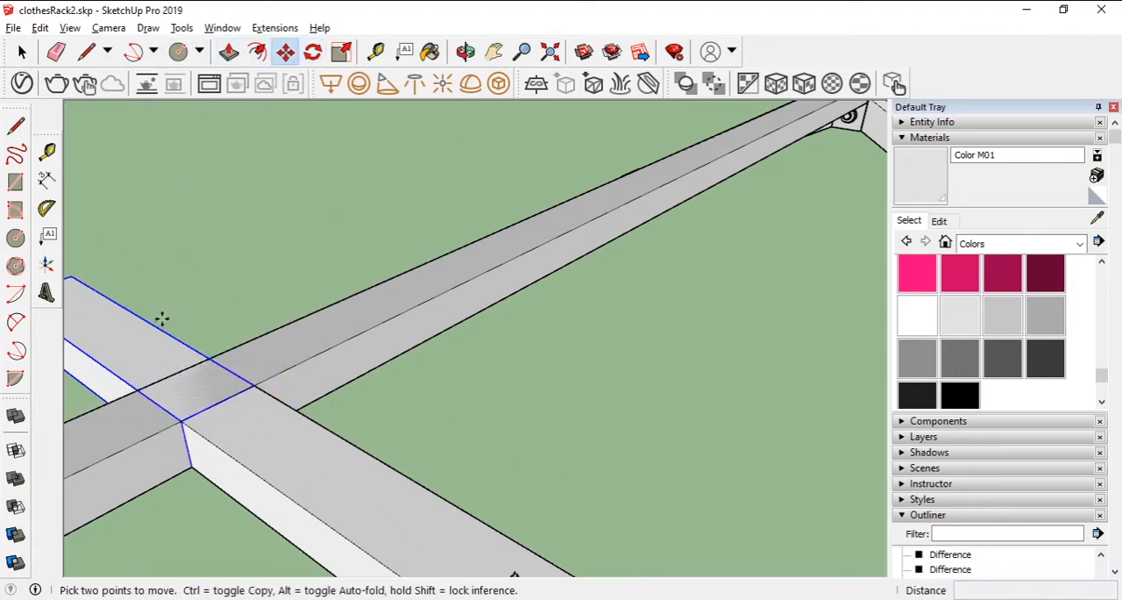
click(183, 423)
click(123, 396)
key(space)
scroll(104, 357, down, 3)
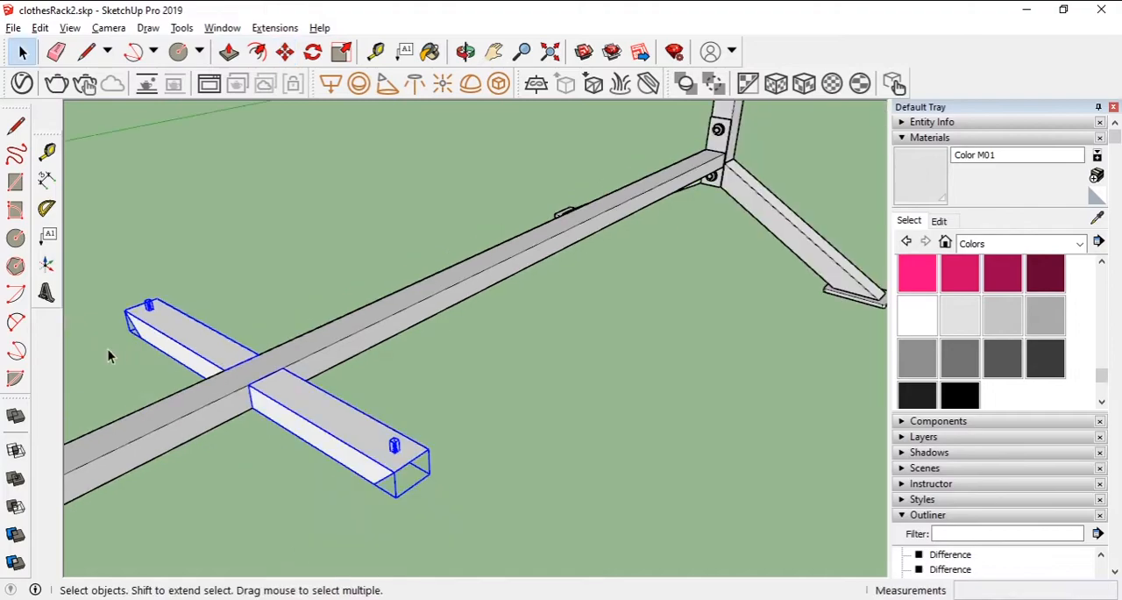
- Copy the pair of screwed arms 40 cm along the lower beam and shift the copied pair 0.10 m along it
click(285, 51)
click(306, 396)
key(ctrl)
text(40cm)
key(Return)
click(638, 365)
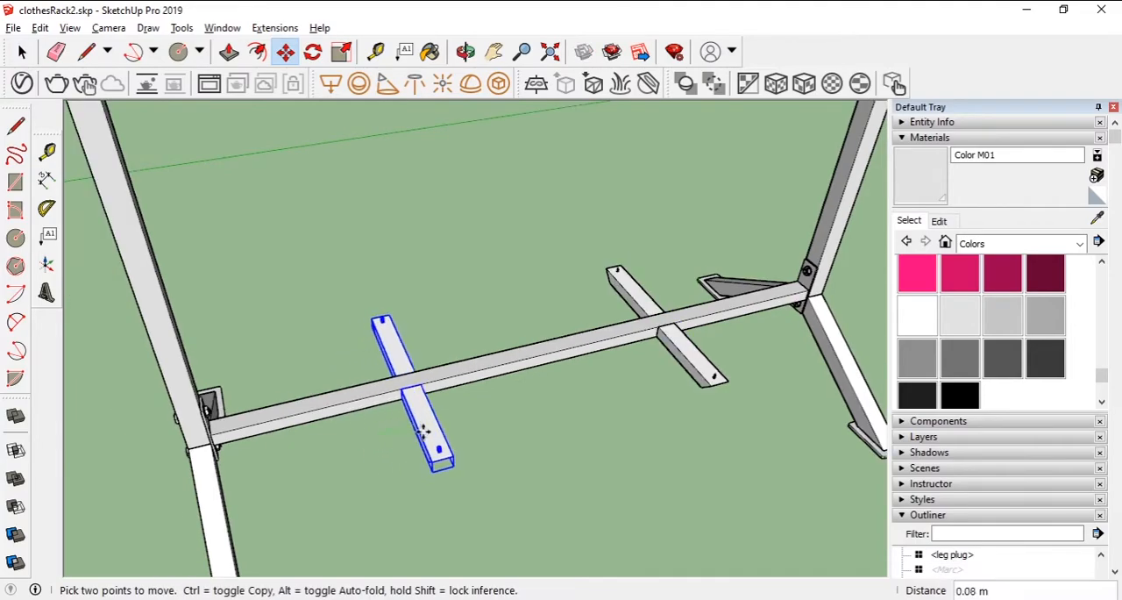
click(438, 419)
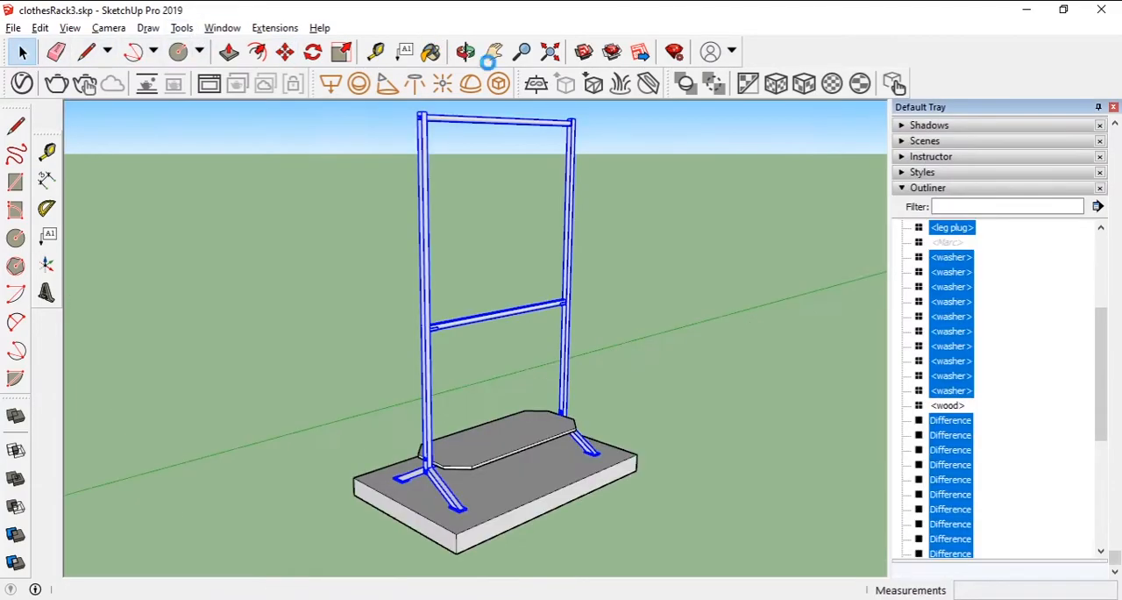
- Paint the selected rack frame parts with the yellow Color D05
key(b)
scroll(972, 302, down, 5)
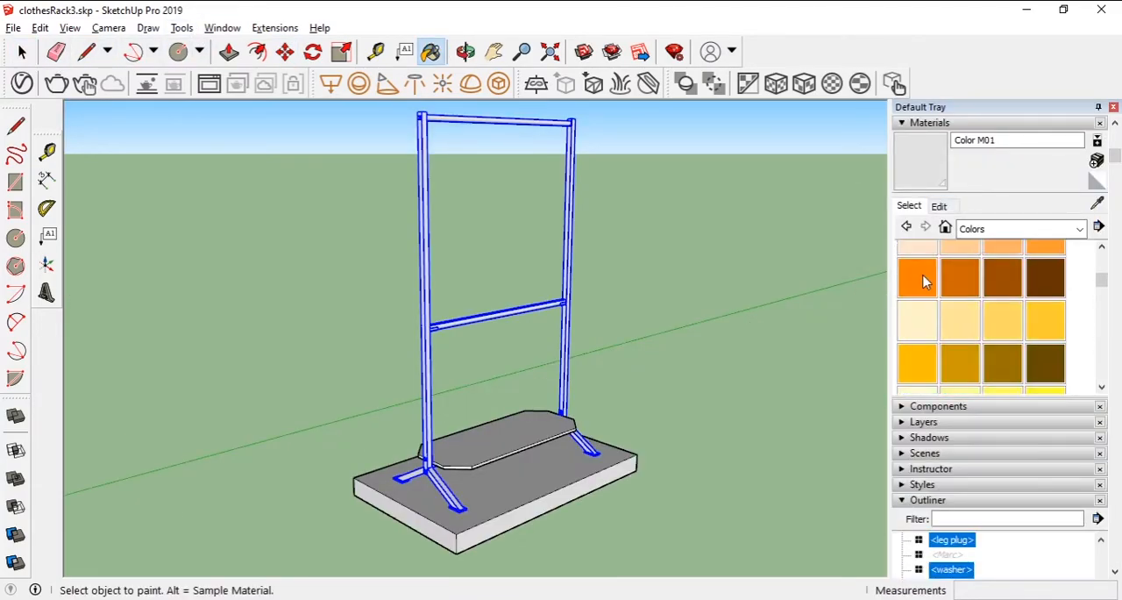
click(917, 273)
click(432, 336)
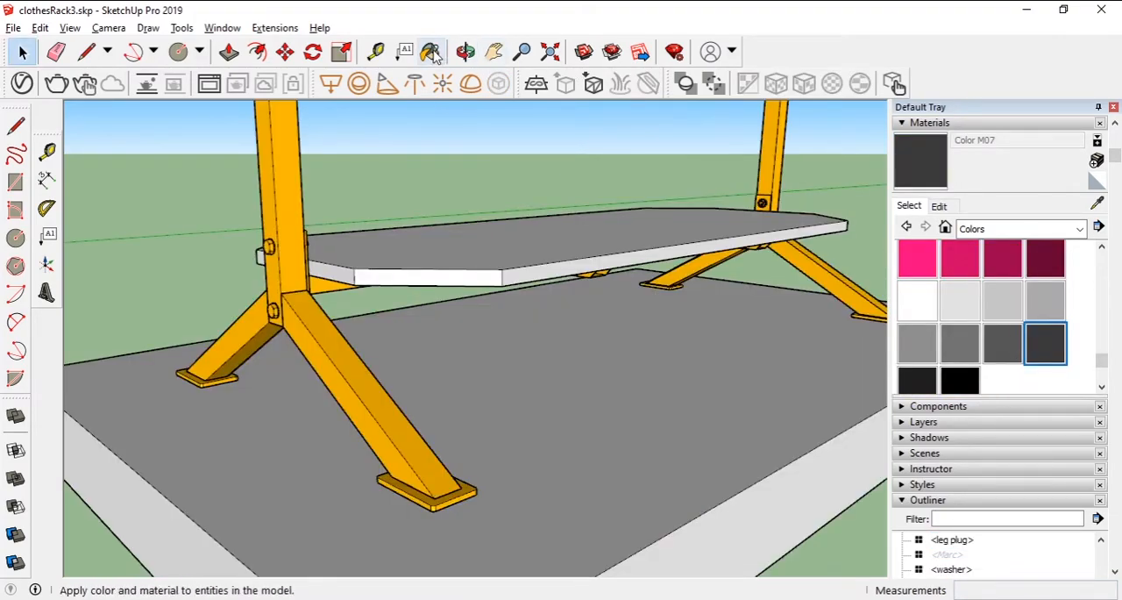
- Paint the foot plates under the angled legs with the dark grey Color M07
click(431, 52)
click(428, 488)
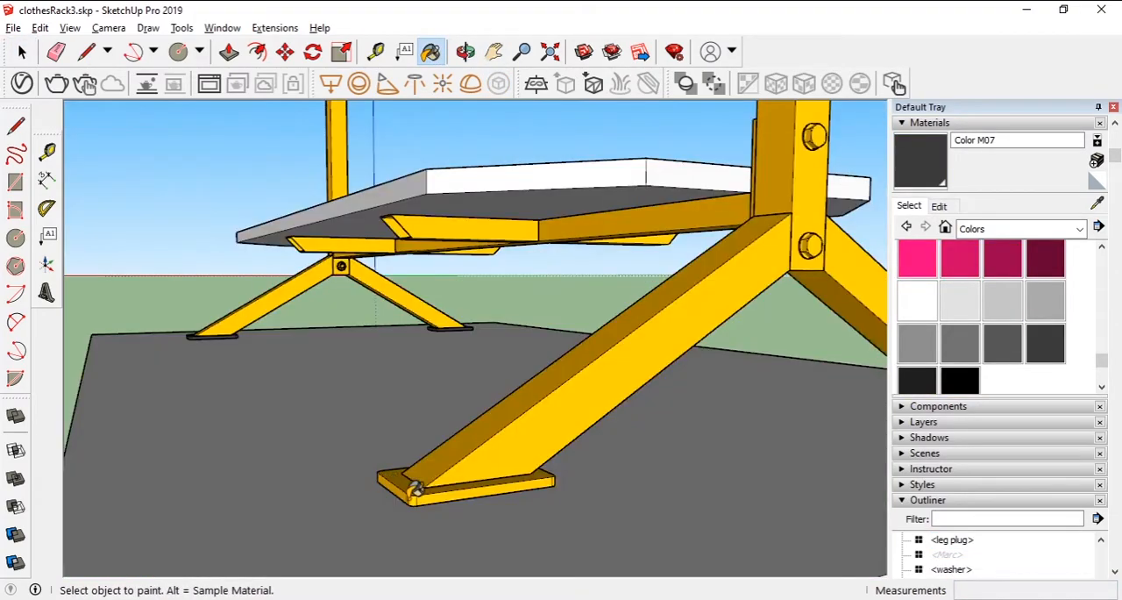
click(418, 487)
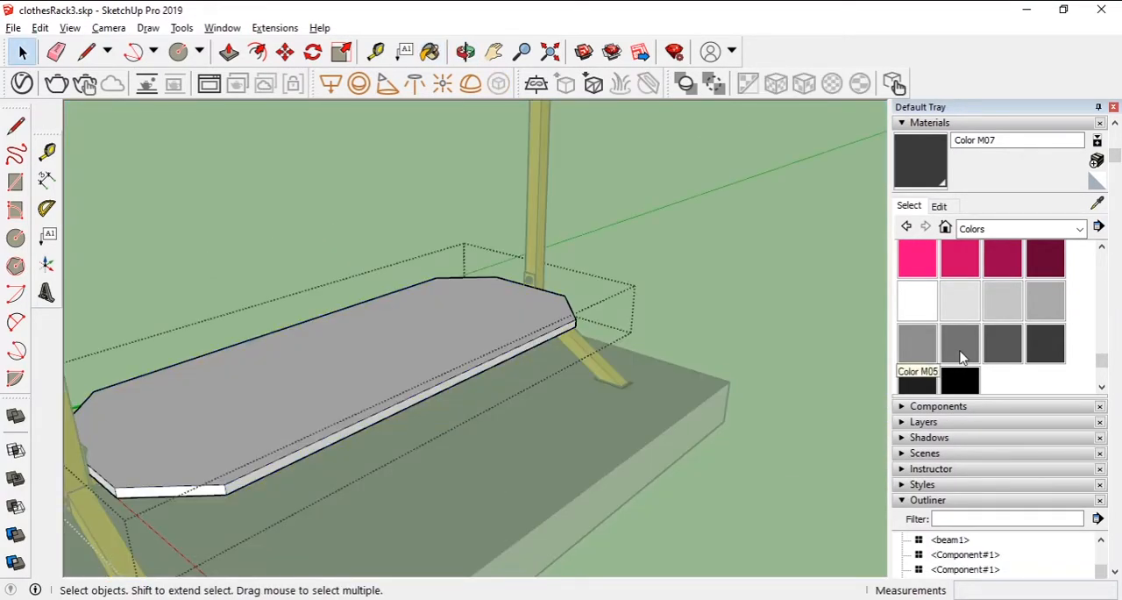
- Paint the edge faces around the corner-cut shelf with Color M08
click(917, 379)
click(435, 385)
mouse_move(436, 386)
middle_down()
mouse_move(251, 421)
mouse_move(244, 477)
middle_up()
mouse_move(185, 454)
middle_down()
mouse_move(534, 421)
mouse_move(743, 450)
mouse_move(338, 444)
mouse_move(609, 446)
mouse_move(565, 452)
middle_up()
click(529, 443)
click(486, 419)
click(347, 449)
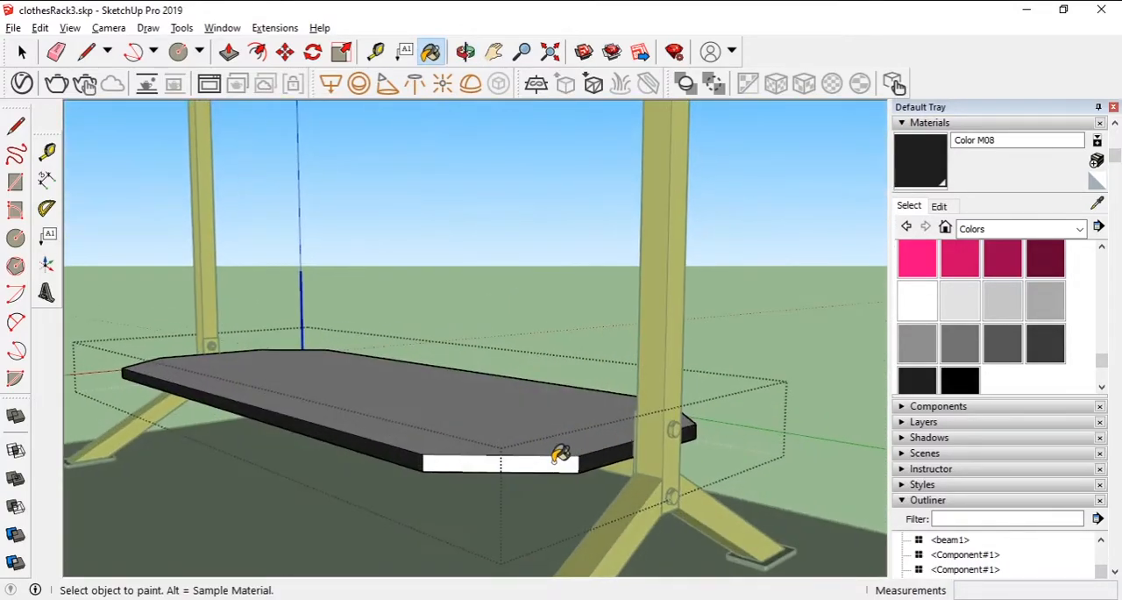
click(565, 452)
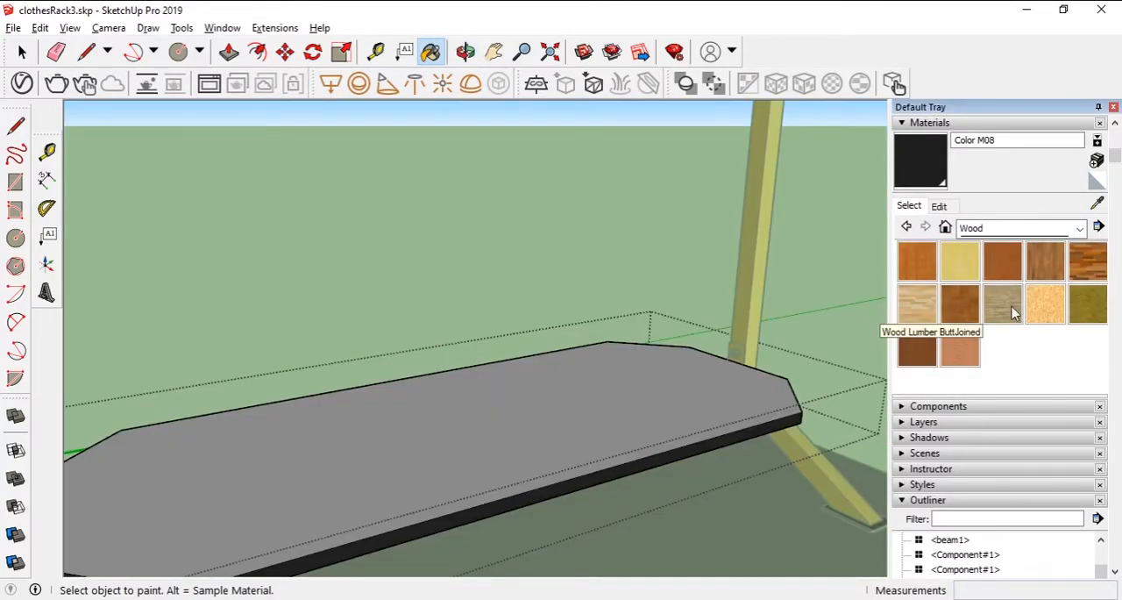
- Apply a wood texture to the shelf's upper face
click(1014, 312)
click(623, 396)
mouse_move(623, 396)
middle_down()
mouse_move(648, 497)
mouse_move(551, 315)
middle_up()
click(496, 265)
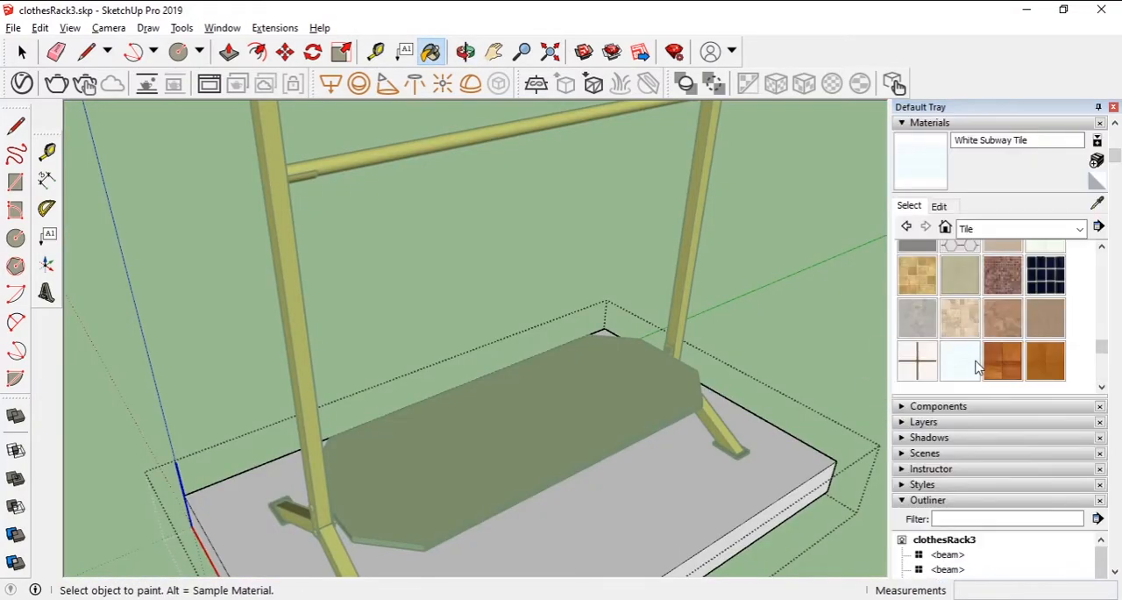
- Paint the side faces of the base slab with Formica Laminate Dark
click(692, 508)
mouse_move(692, 509)
middle_down()
mouse_move(714, 408)
mouse_move(806, 432)
middle_up()
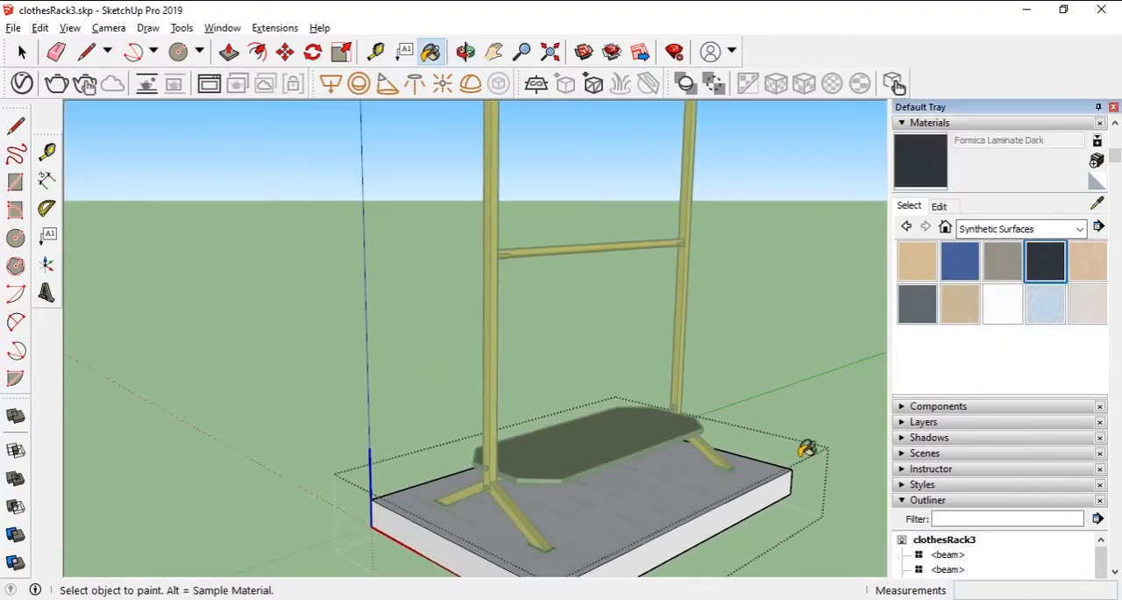
click(741, 508)
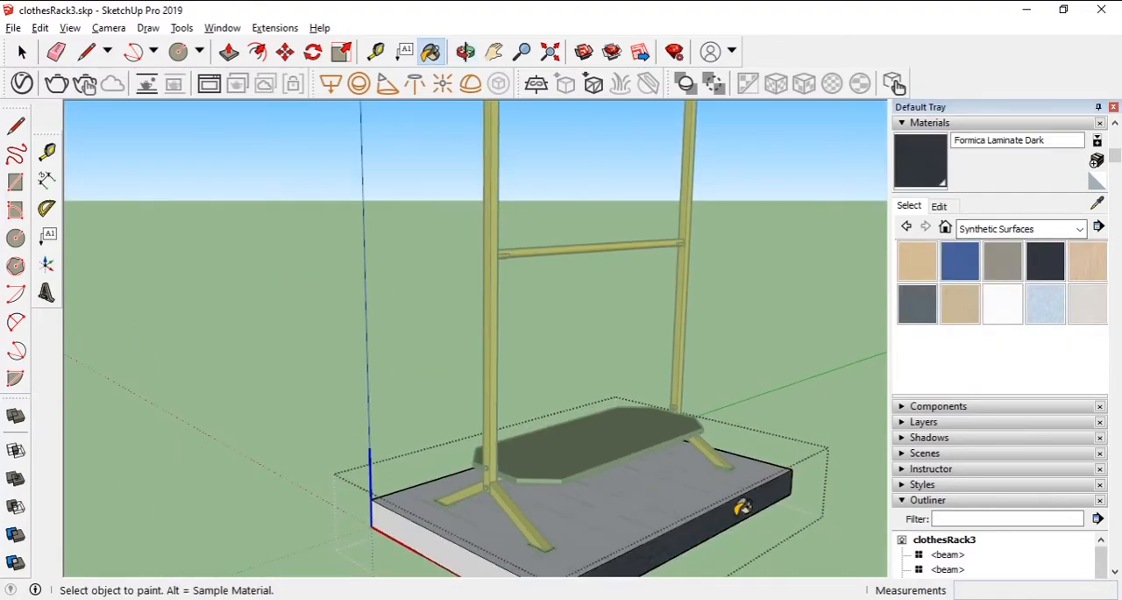
scroll(655, 497, down, 1)
click(519, 541)
middle_drag(519, 541, 881, 537)
click(581, 497)
mouse_move(436, 435)
middle_down()
mouse_move(842, 476)
mouse_move(885, 425)
middle_up()
click(417, 481)
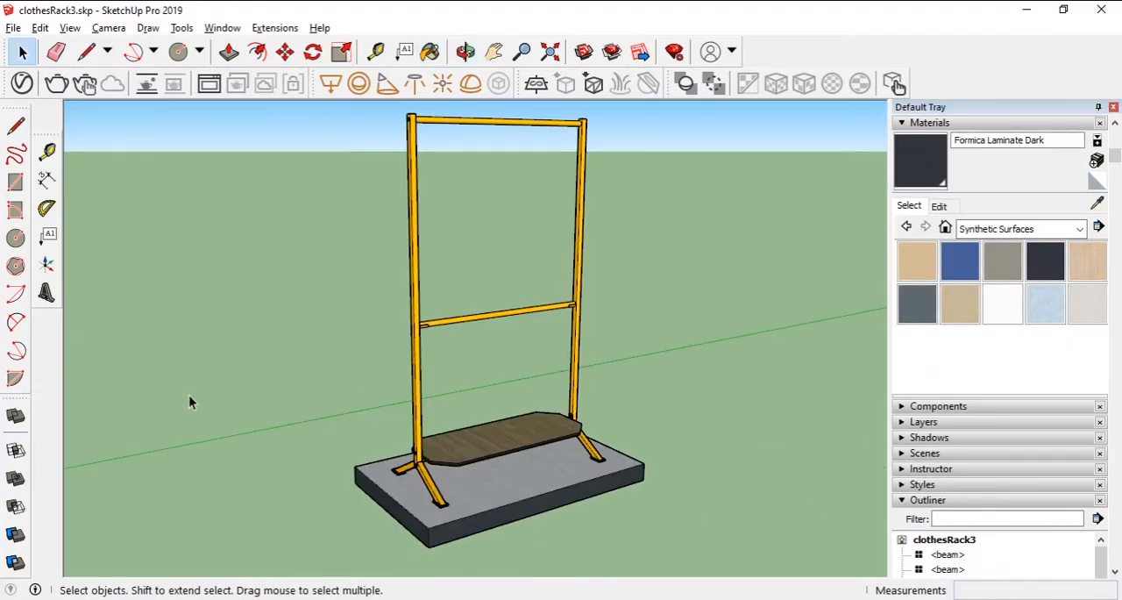
- Examine the finished clothes rack, shelf and slab from all sides, including from below
key(o)
mouse_move(178, 409)
mouse_down()
mouse_move(313, 421)
mouse_move(462, 396)
mouse_move(421, 440)
mouse_up()
key(space)
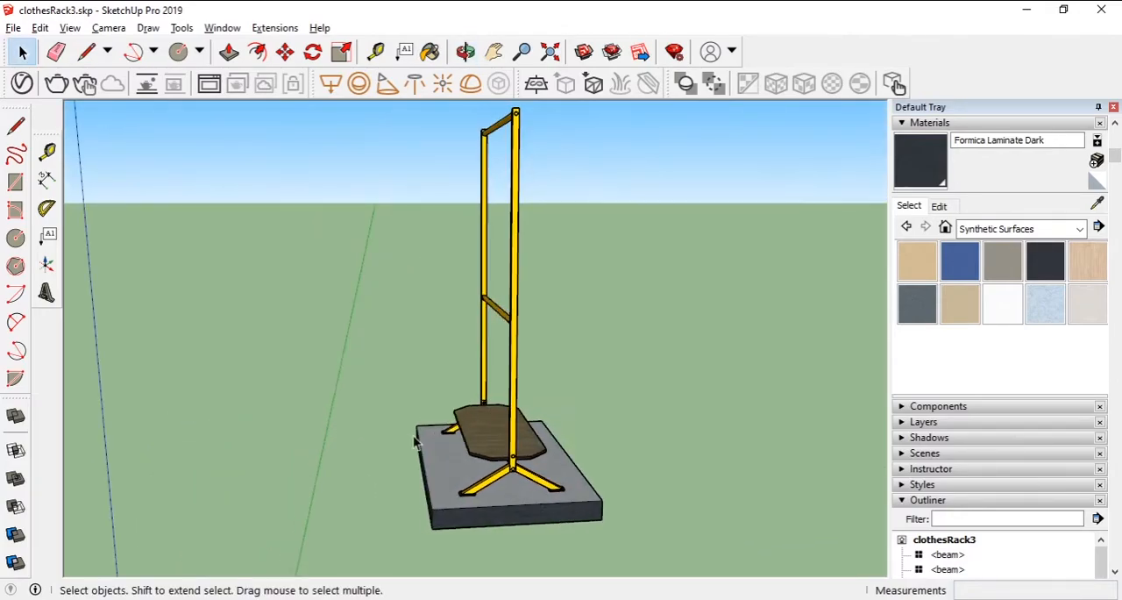
middle_drag(353, 512, 570, 506)
middle_drag(453, 509, 816, 501)
middle_drag(355, 490, 729, 380)
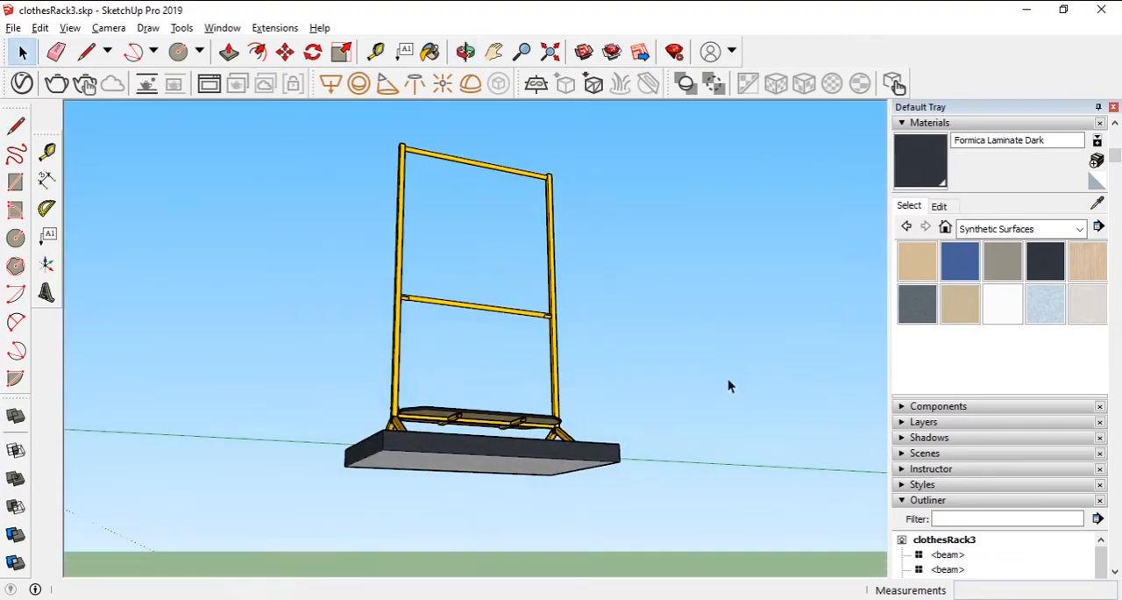
middle_drag(321, 351, 438, 524)
middle_drag(556, 504, 536, 507)
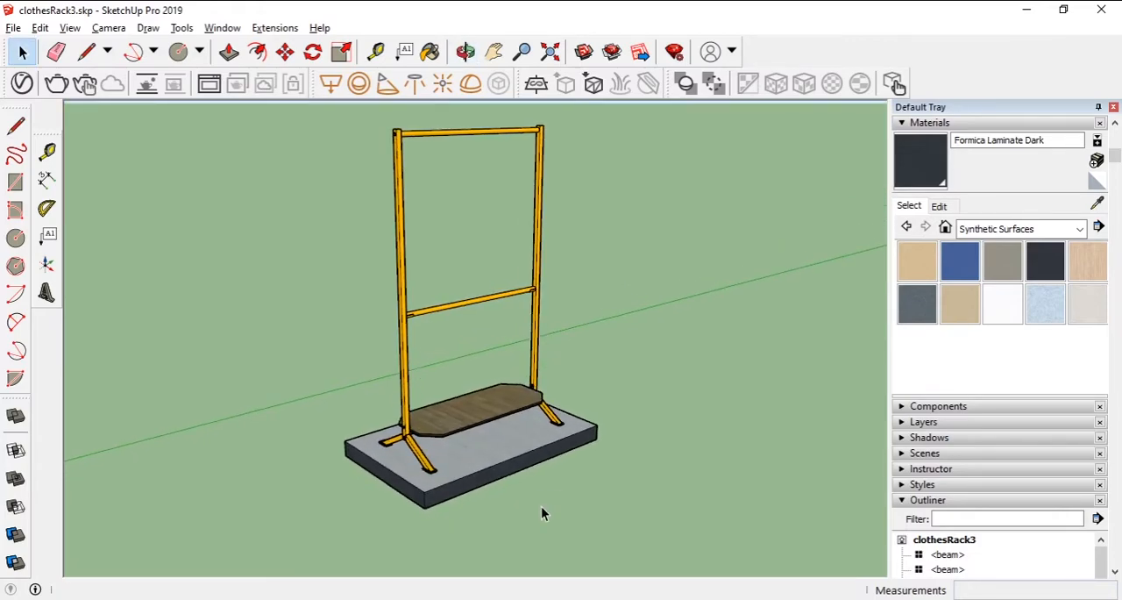